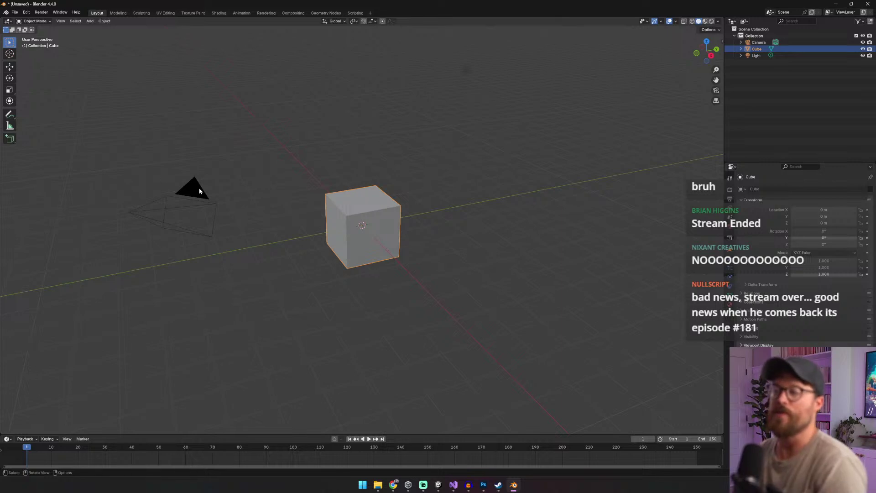
# Step: Delete the default camera, cube and light to empty the scene
pyautogui.click(200, 191)
pyautogui.press('Delete')
pyautogui.click(371, 246)
pyautogui.press('Delete')
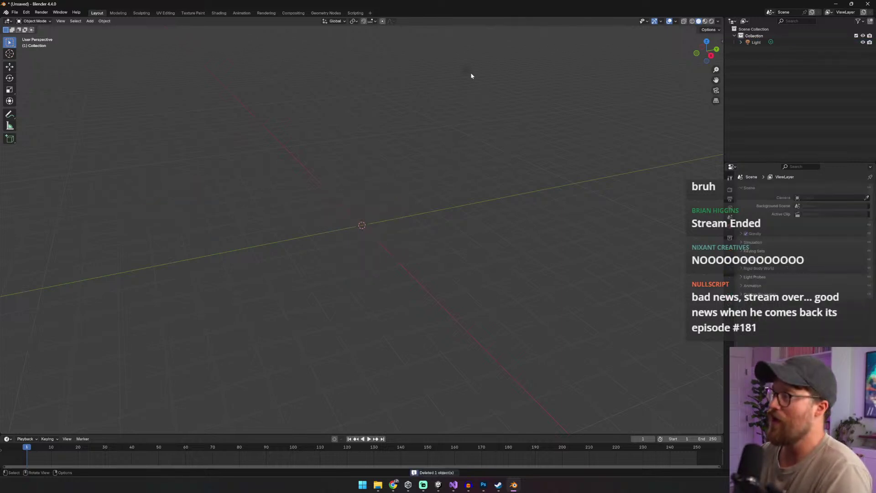
pyautogui.press('a')
pyautogui.press('Delete')
# Step: Add a grid mesh at the world origin with 20 X subdivisions and 20 Y subdivisions
pyautogui.click(90, 21)
pyautogui.moveTo(114, 28)
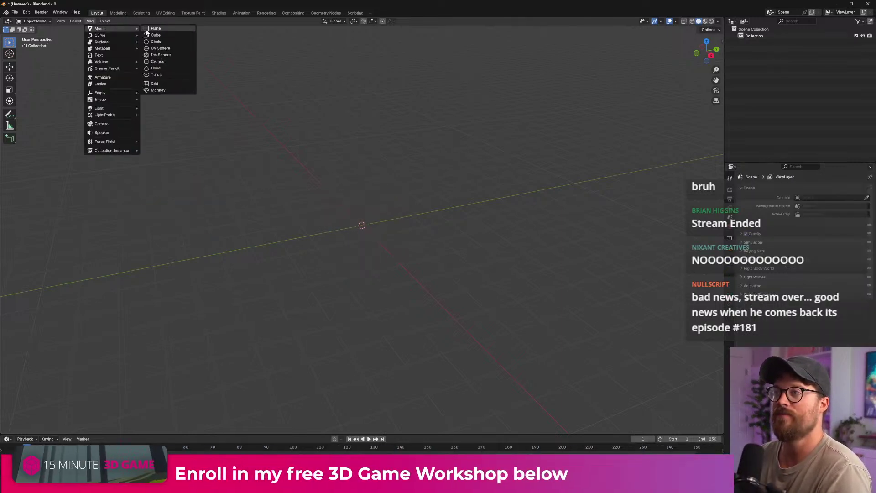
pyautogui.click(168, 84)
pyautogui.click(47, 428)
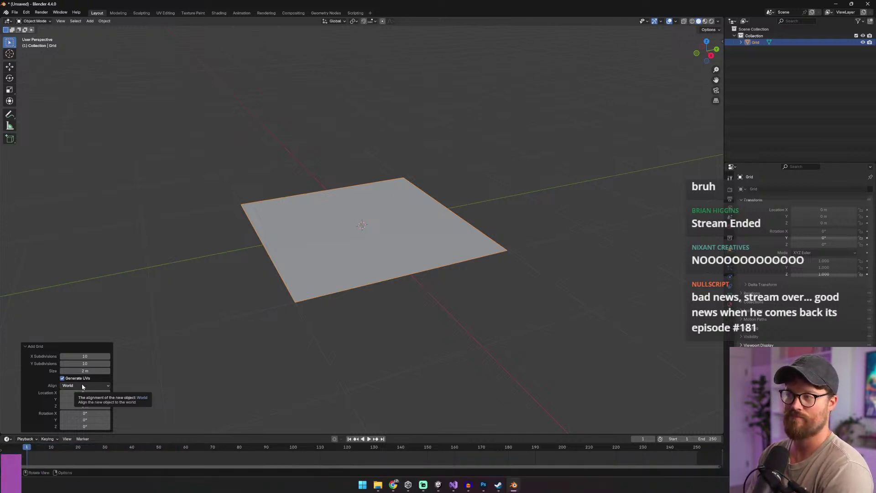
pyautogui.doubleClick(82, 356)
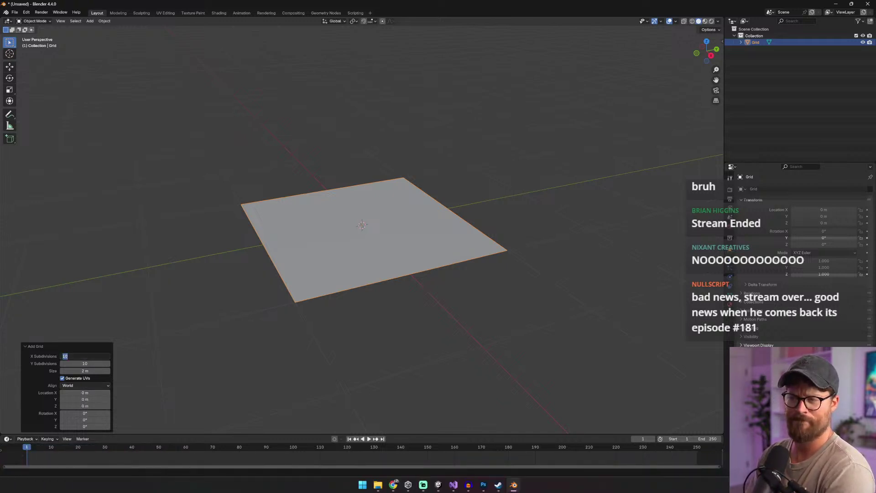
pyautogui.write('20')
pyautogui.press('Tab')
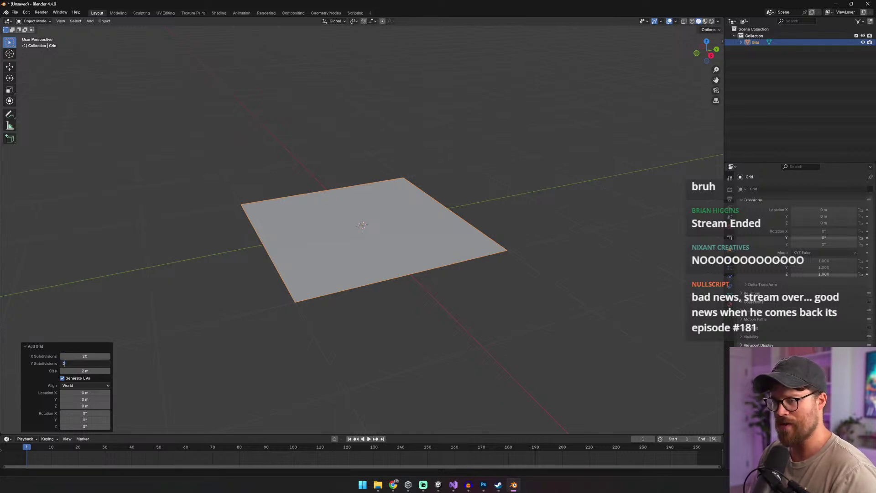
pyautogui.write('20')
pyautogui.press('Return')
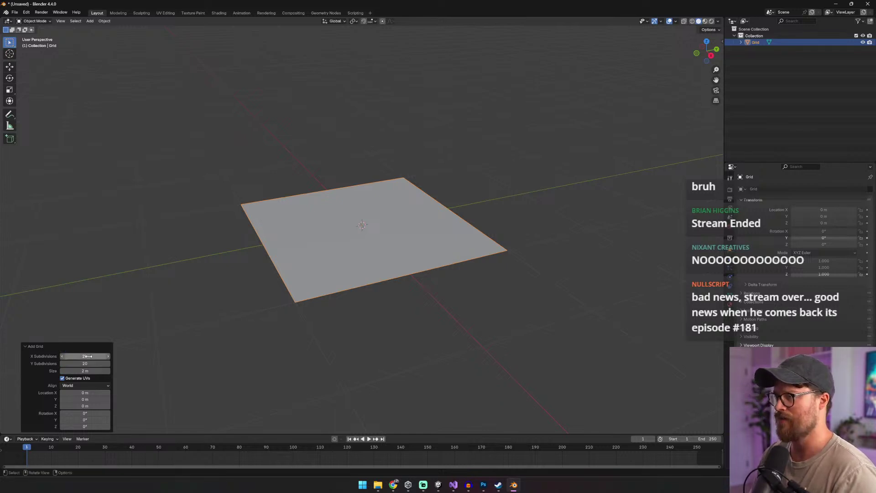
# Step: Enter Edit Mode on the grid, clear the selection and select many vertices scattered across the surface and its edges
pyautogui.click(34, 21)
pyautogui.click(32, 30)
pyautogui.scroll(2, 417, 161)
pyautogui.moveTo(422, 174); pyautogui.dragTo(409, 189, button='middle')
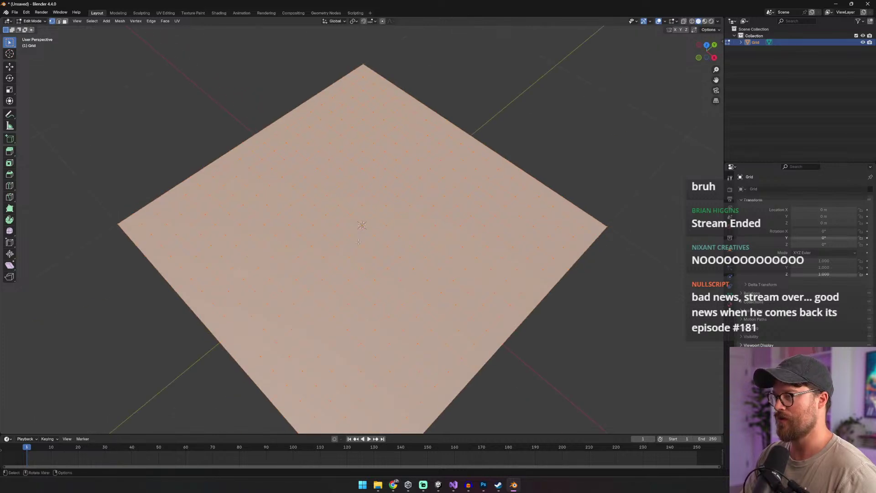
pyautogui.hotkey('alt', 'a')
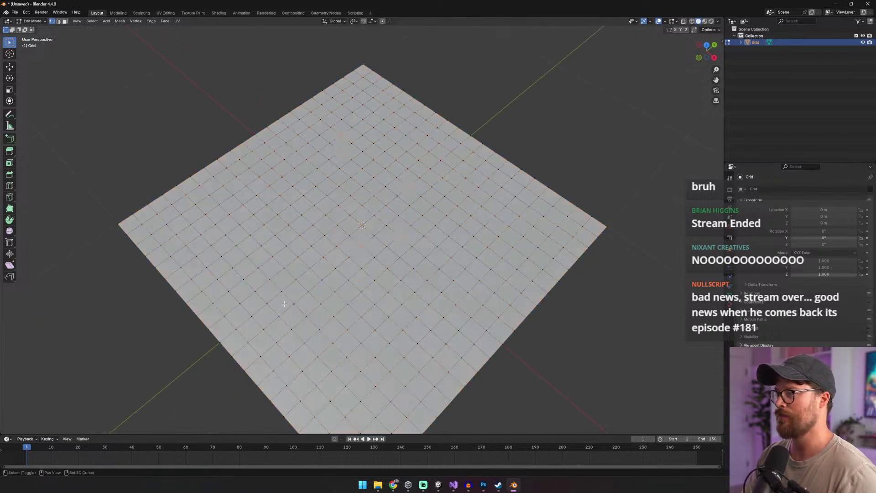
pyautogui.keyDown('shift'); pyautogui.click(534, 178); pyautogui.keyUp('shift')
pyautogui.keyDown('shift'); pyautogui.click(521, 169); pyautogui.keyUp('shift')
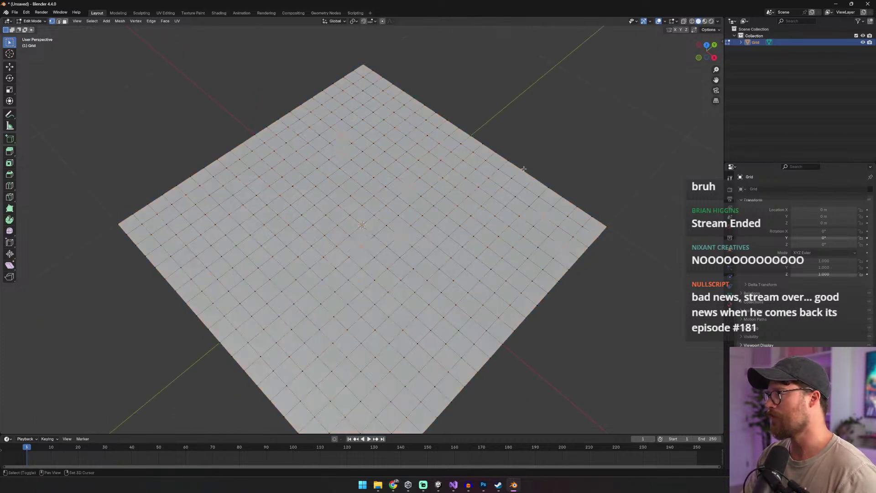
pyautogui.keyDown('shift'); pyautogui.click(404, 105); pyautogui.keyUp('shift')
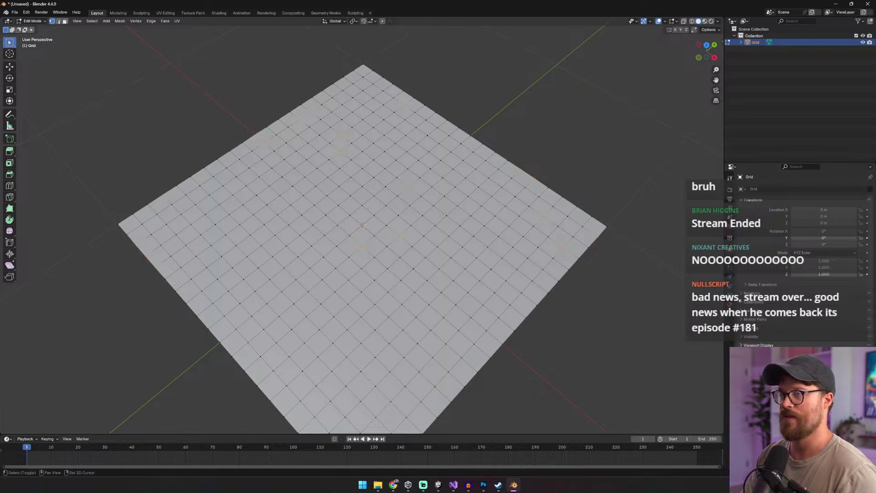
pyautogui.keyDown('shift'); pyautogui.moveTo(425, 360); pyautogui.dragTo(455, 230, button='middle'); pyautogui.keyUp('shift')
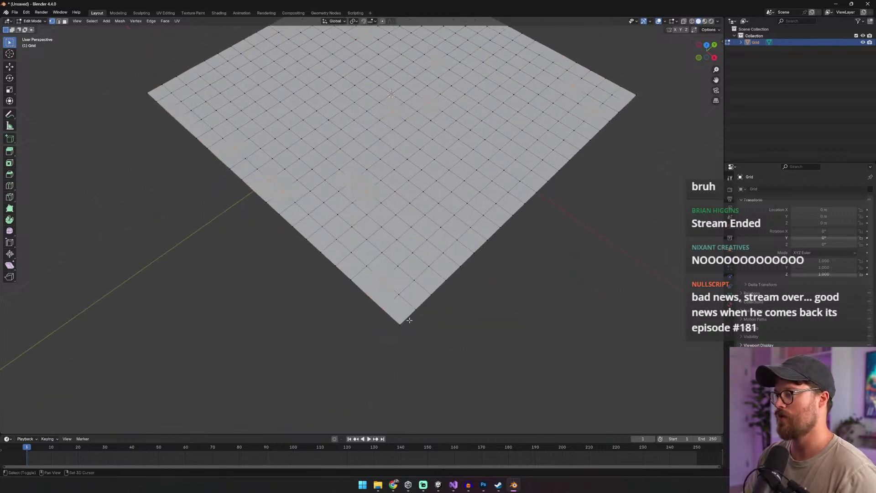
pyautogui.keyDown('shift'); pyautogui.click(523, 205); pyautogui.keyUp('shift')
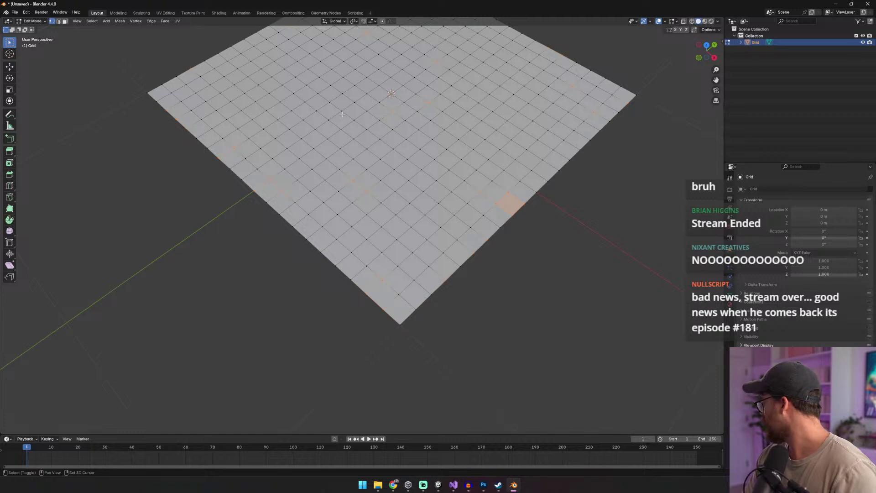
# Step: Raise the scattered vertices along Z by about 0.03 m and again by about 0.016 m, using smooth proportional editing with size about 0.42
pyautogui.moveTo(287, 109); pyautogui.dragTo(440, 123, button='middle')
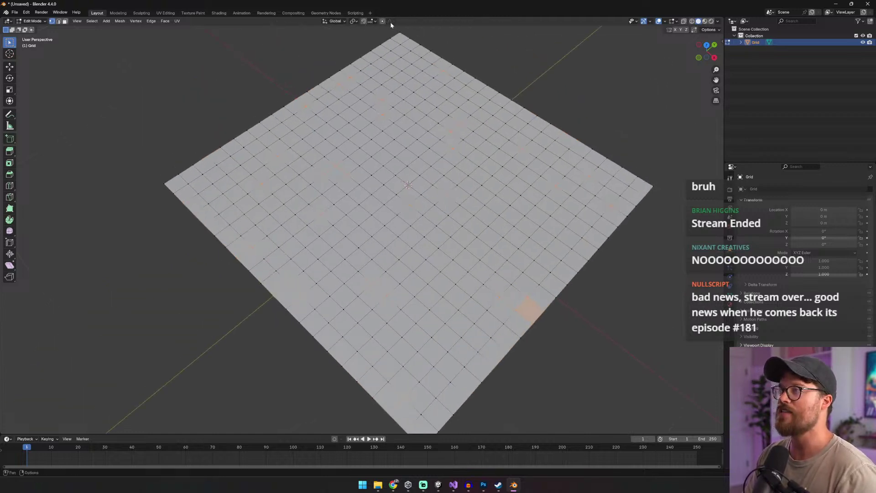
pyautogui.press('o')
pyautogui.moveTo(456, 250); pyautogui.dragTo(455, 201, button='middle')
pyautogui.press('g')
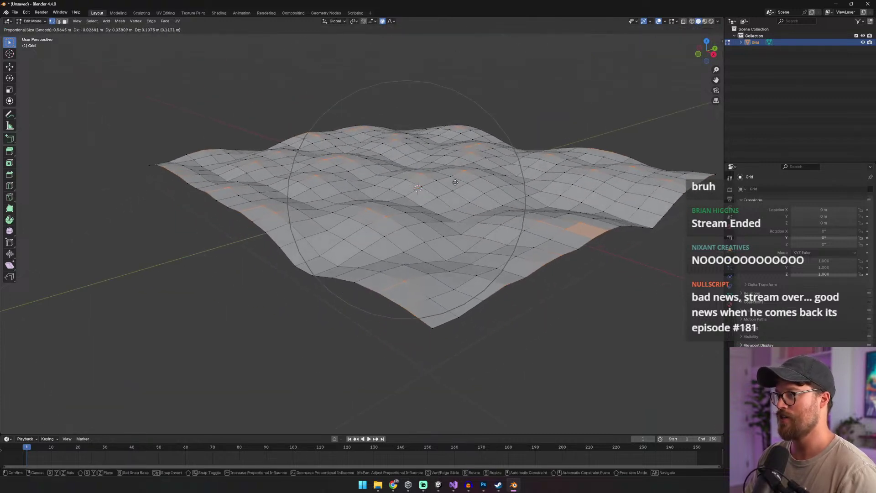
pyautogui.rightClick(457, 182)
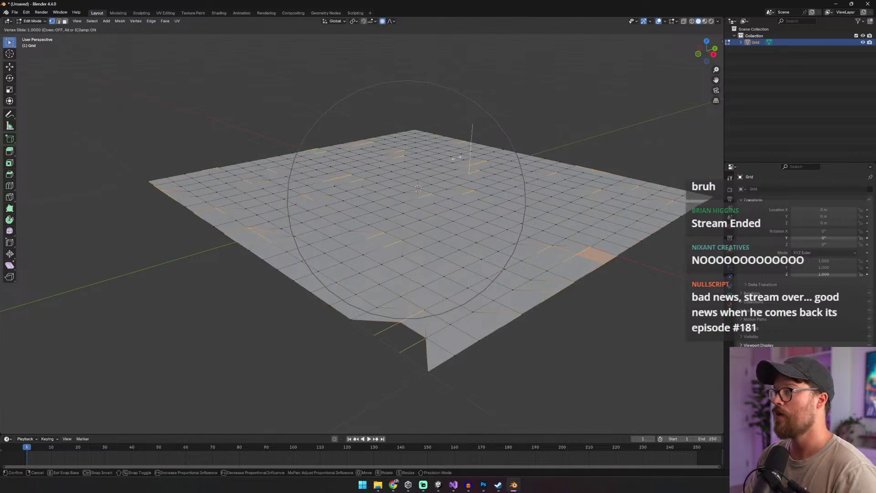
pyautogui.press('g')
pyautogui.press('z')
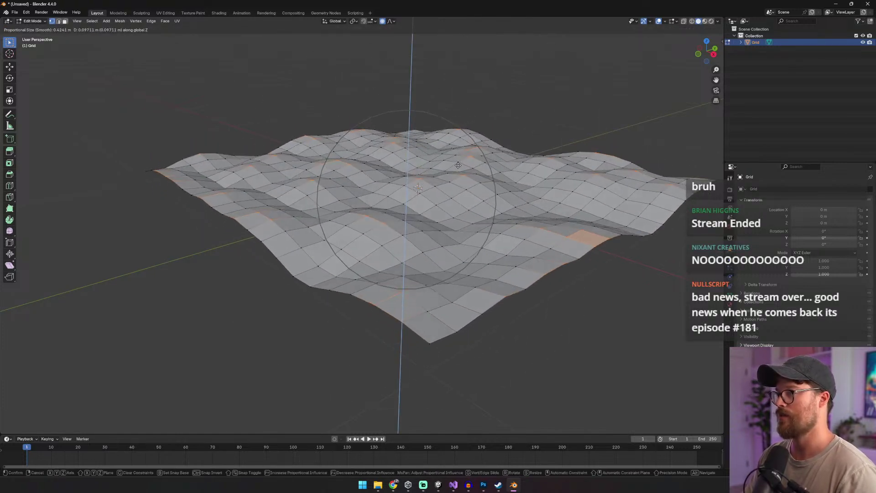
pyautogui.scroll(2, 457, 169)
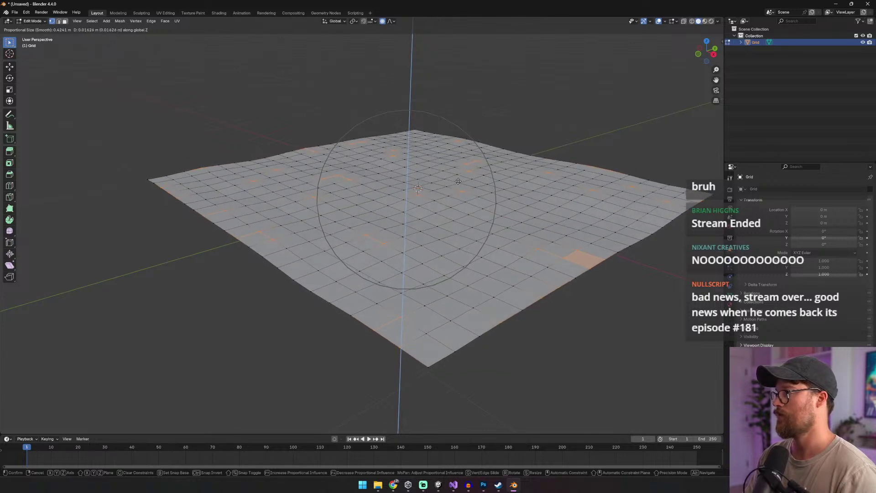
pyautogui.click(458, 179)
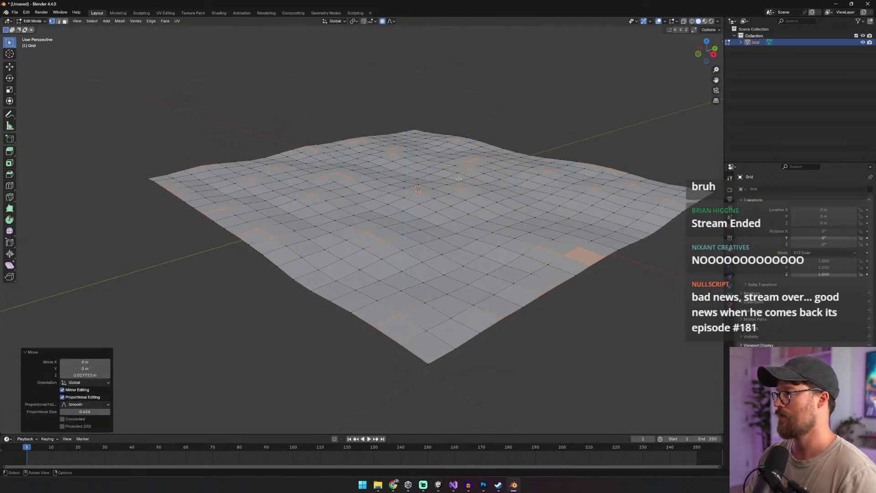
pyautogui.moveTo(459, 179); pyautogui.dragTo(413, 149, button='middle')
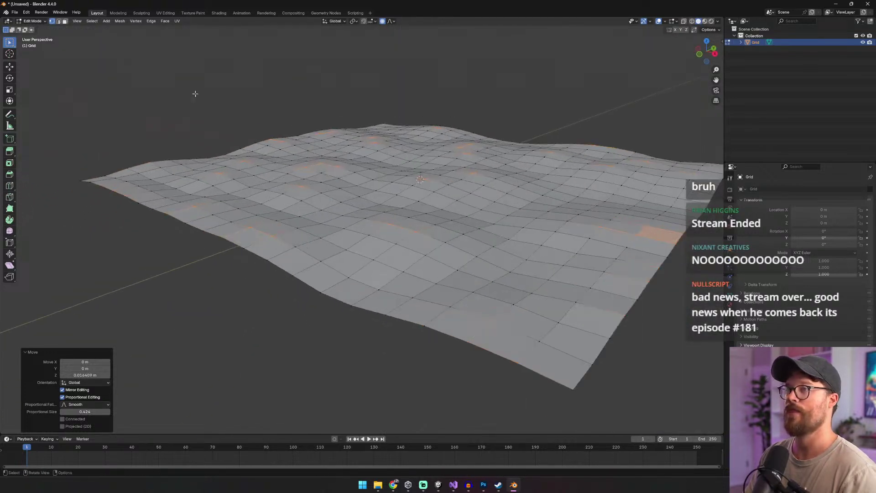
# Step: Return to Object Mode and apply smooth shading to the wavy grid
pyautogui.click(32, 21)
pyautogui.click(36, 28)
pyautogui.rightClick(443, 187)
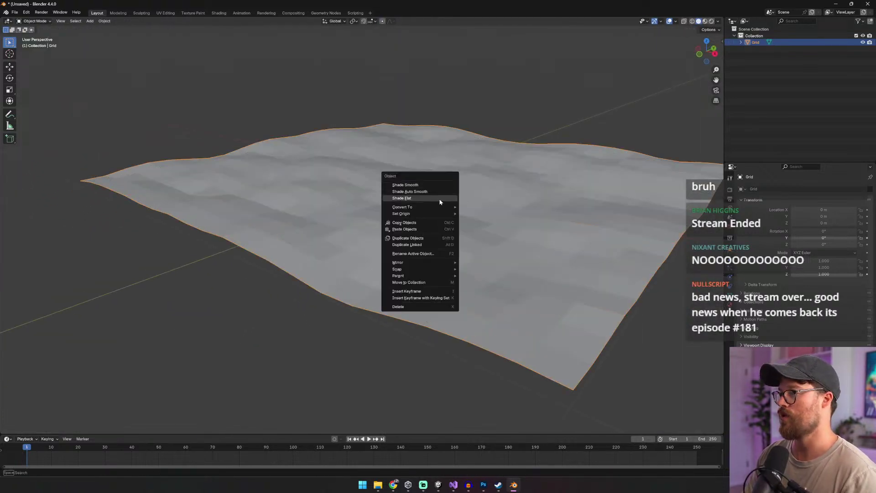
pyautogui.click(434, 184)
pyautogui.moveTo(434, 184); pyautogui.dragTo(438, 177, button='middle')
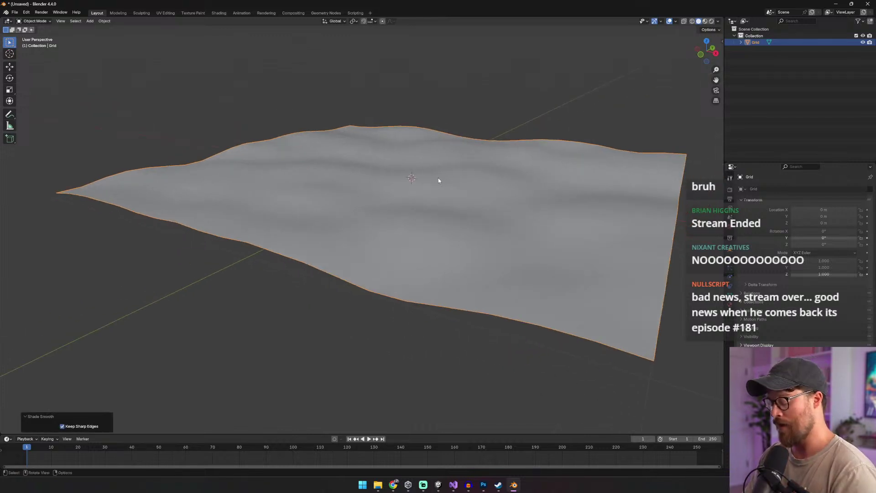
# Step: Unwrap the entire grid in Edit Mode with Smart UV Project, keeping the default settings
pyautogui.click(35, 21)
pyautogui.click(35, 37)
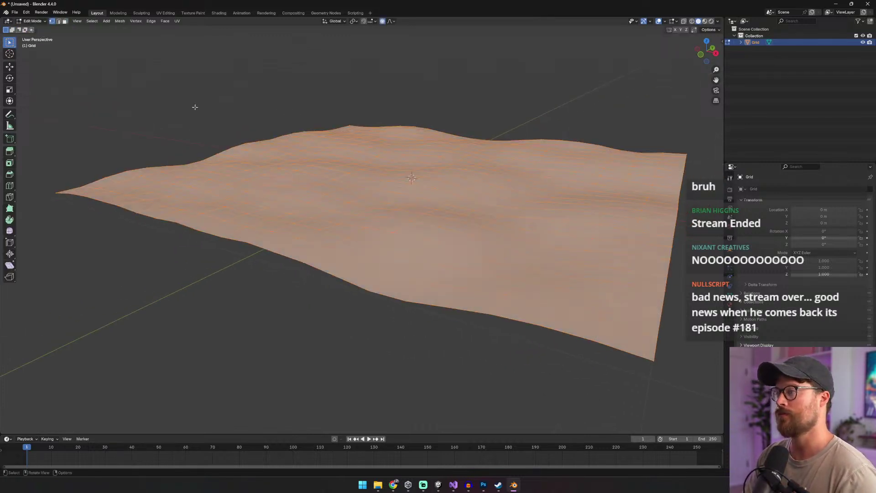
pyautogui.click(706, 41)
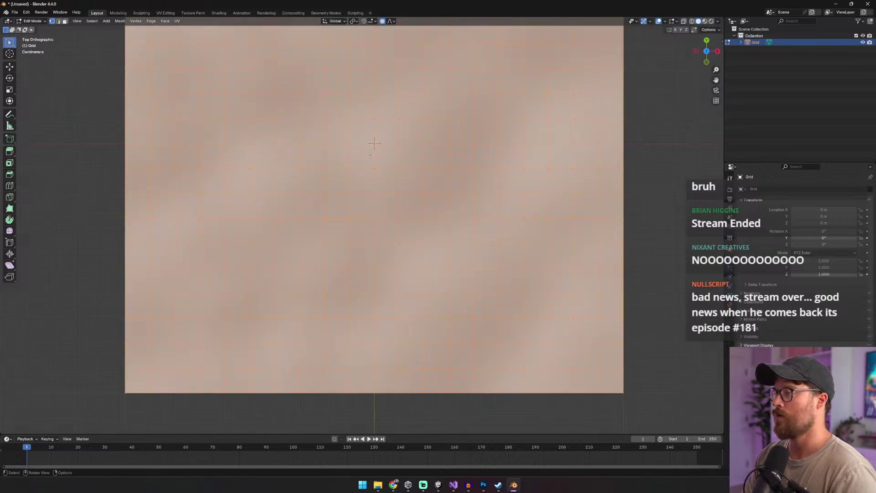
pyautogui.press('u')
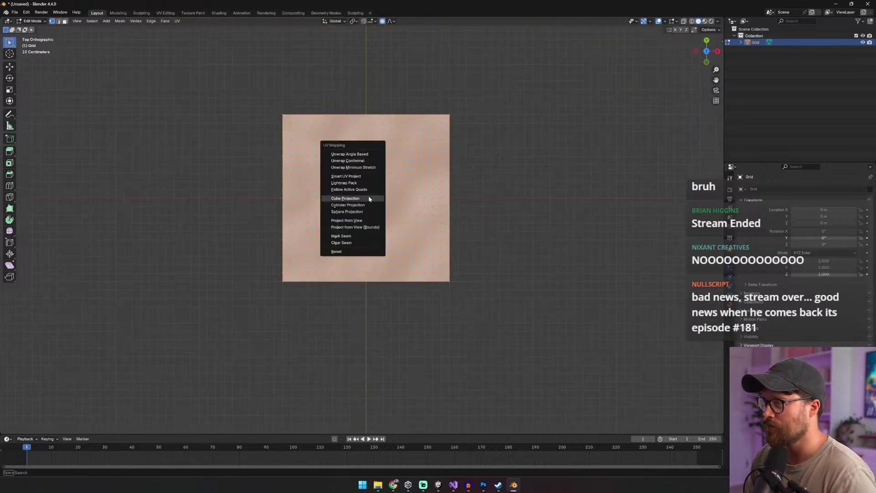
pyautogui.click(485, 146)
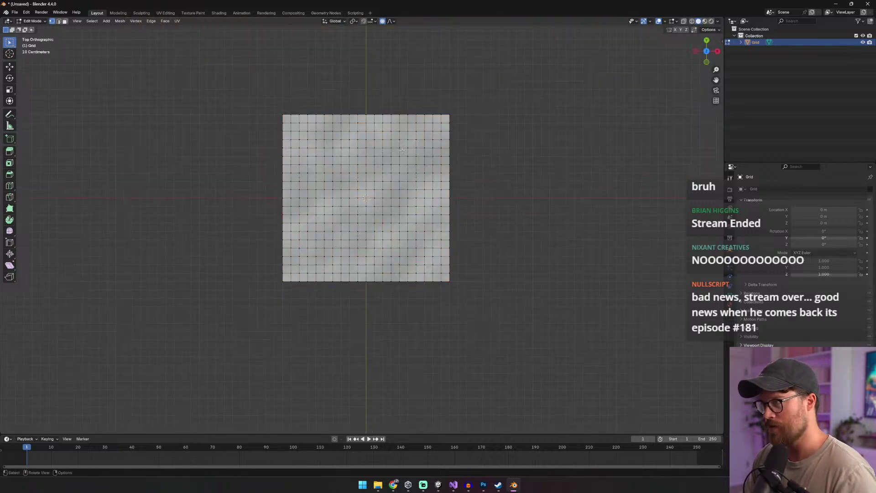
pyautogui.press('a')
pyautogui.press('u')
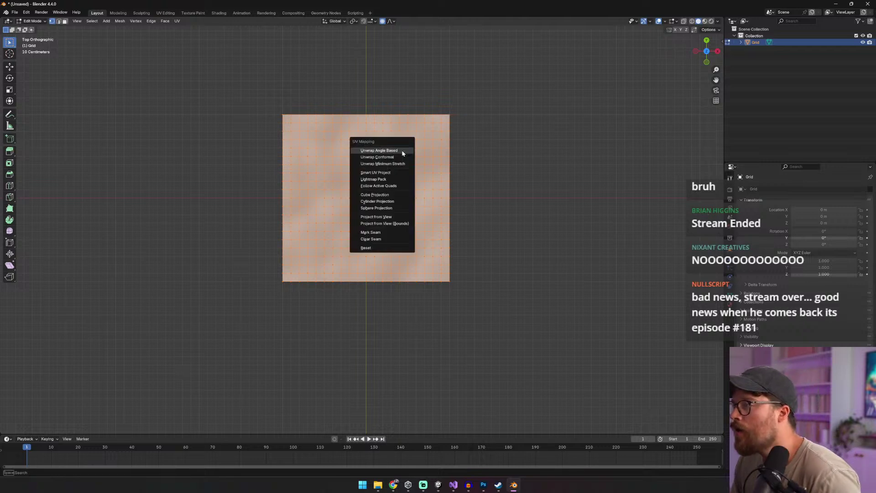
pyautogui.click(394, 172)
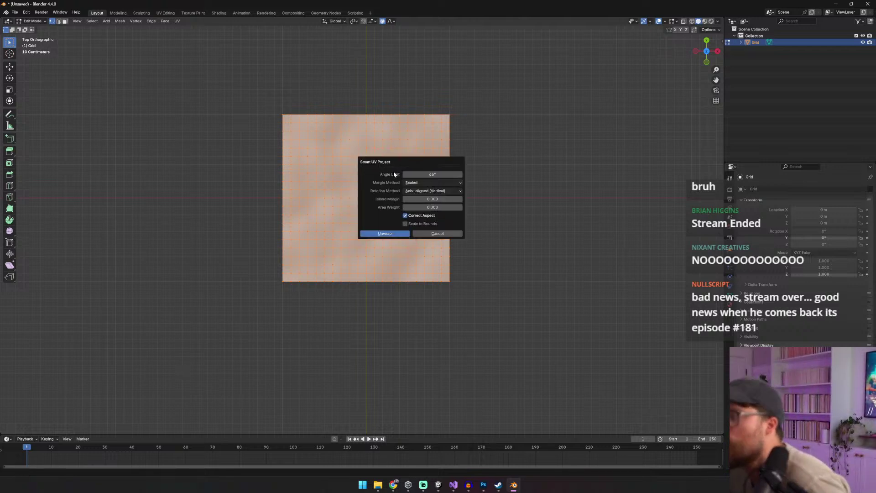
pyautogui.click(385, 233)
# Step: Return to Object Mode and examine the grid's UV layout in the Texture Paint workspace
pyautogui.click(176, 22)
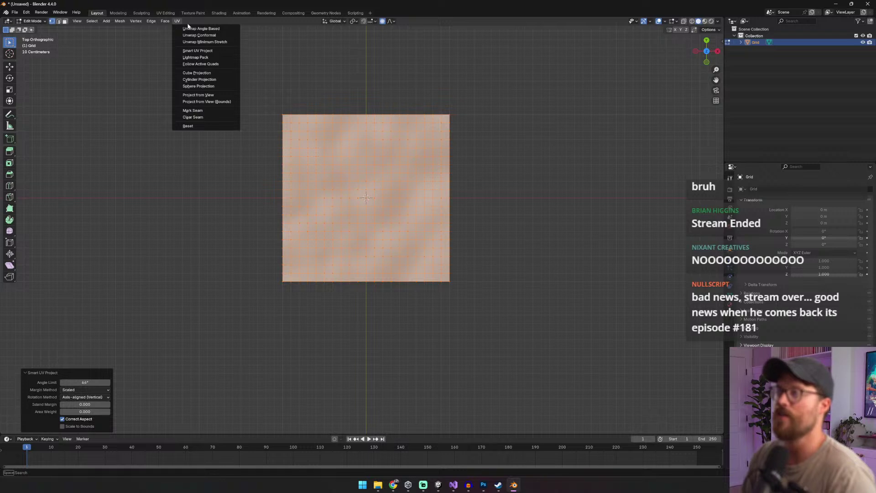
pyautogui.click(178, 22)
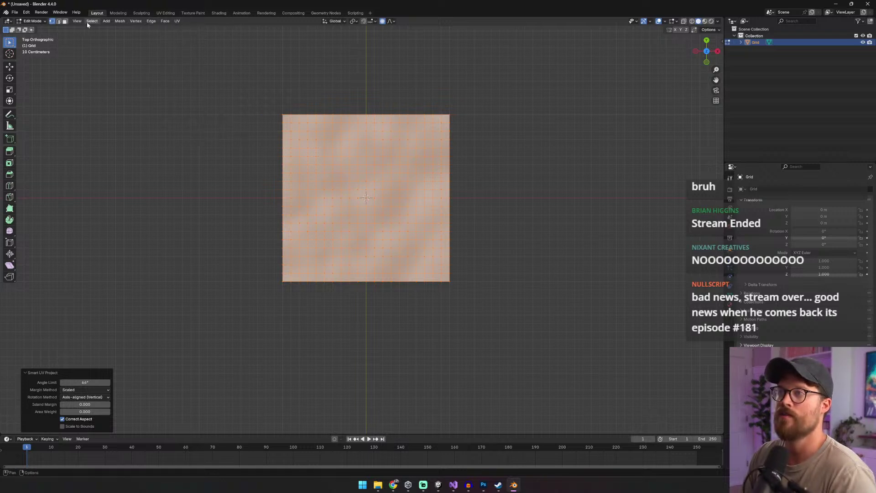
pyautogui.click(33, 21)
pyautogui.click(35, 30)
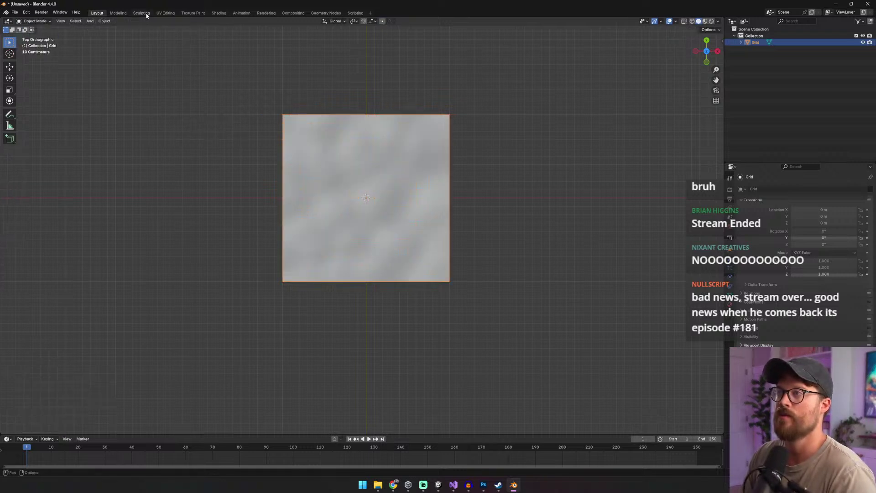
pyautogui.click(193, 13)
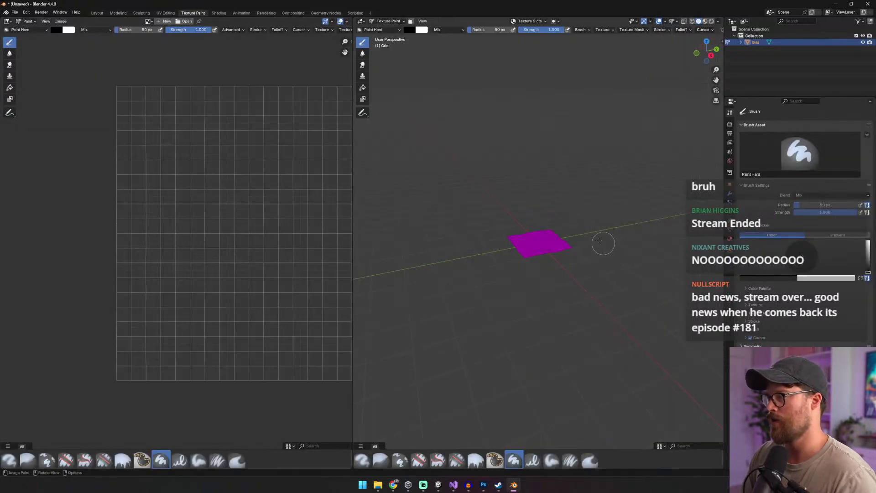
pyautogui.scroll(-2, 260, 201)
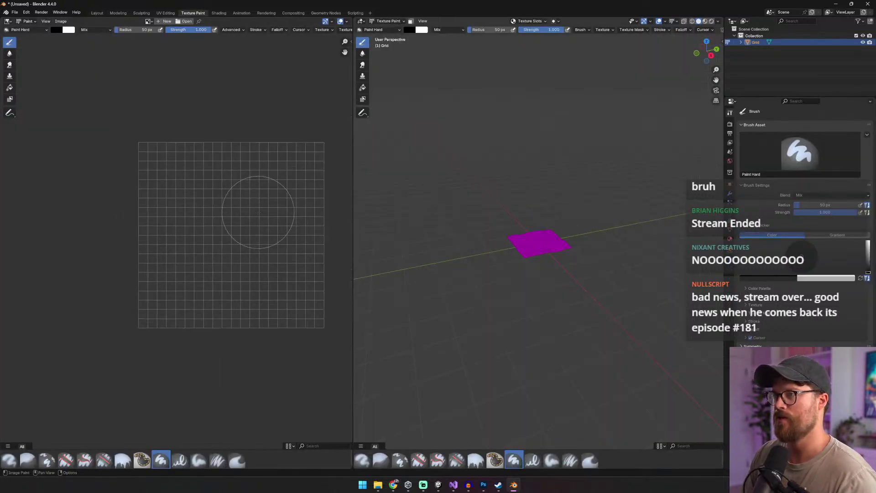
# Step: Select all of the grid's geometry in Edit Mode and open it in the UV Editing workspace
pyautogui.click(124, 15)
pyautogui.click(299, 112)
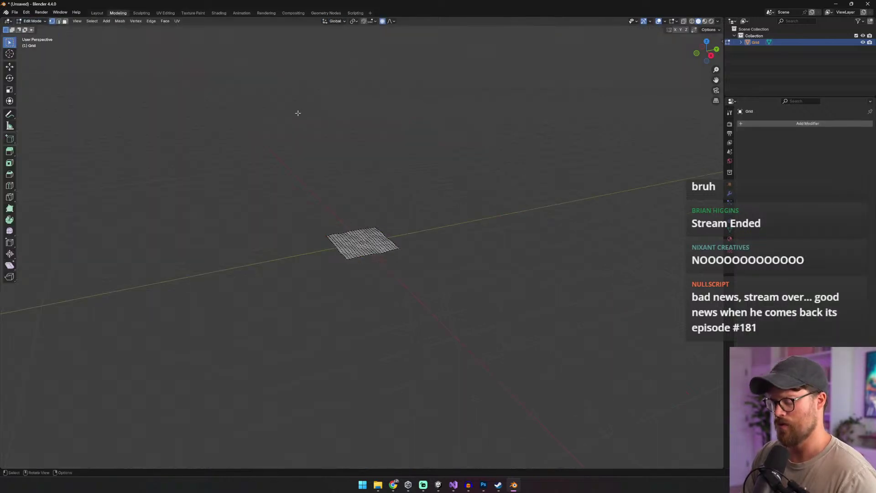
pyautogui.press('a')
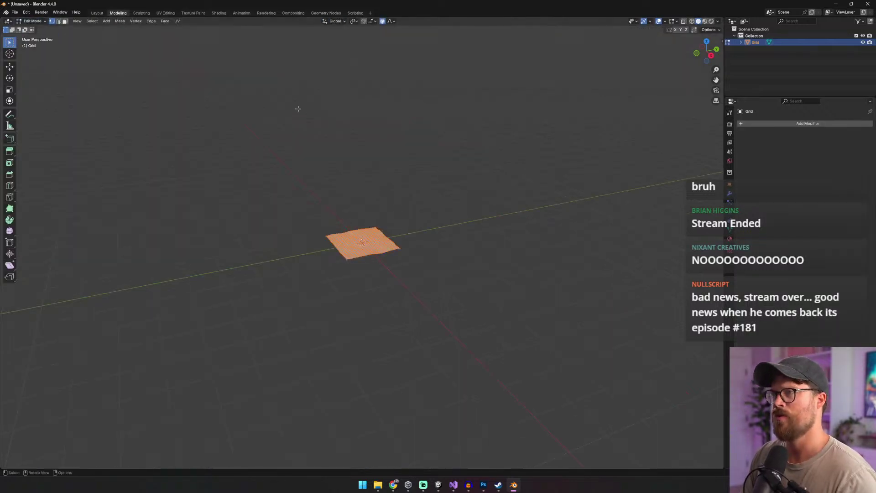
pyautogui.click(166, 13)
pyautogui.scroll(5, 555, 222)
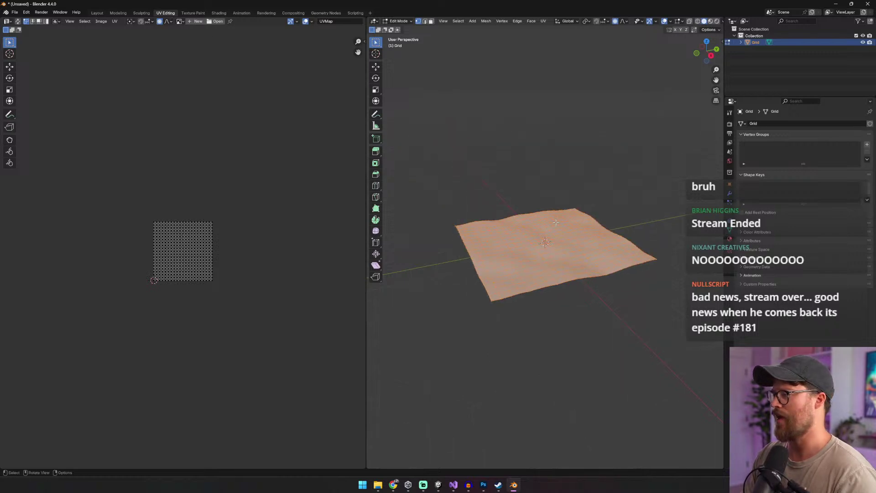
# Step: Start saving the Blender file and browse to Documents\Atmos Games\Twisted Tower\Unity R2\Twisted-Tower\Assets\Art\Other
pyautogui.click(14, 12)
pyautogui.click(43, 64)
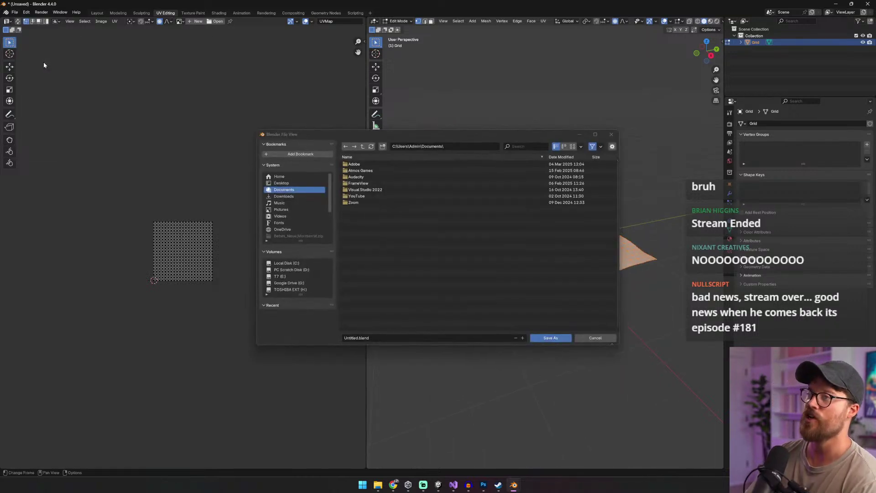
pyautogui.doubleClick(384, 171)
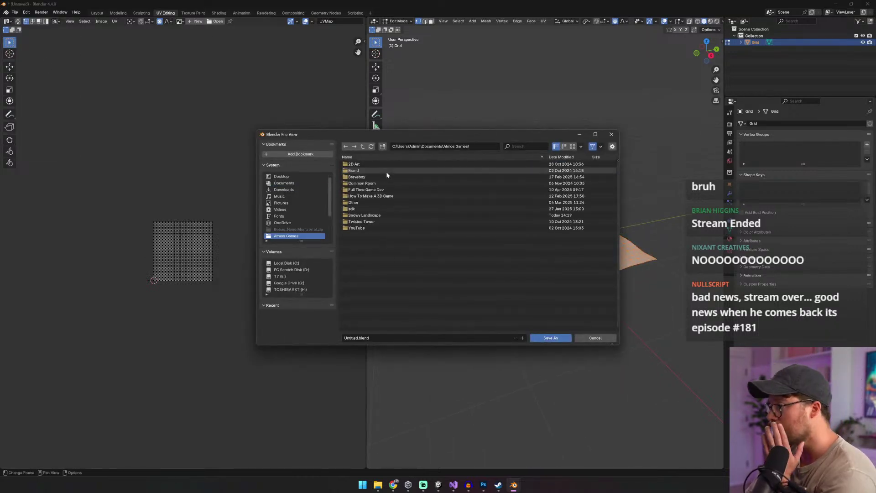
pyautogui.doubleClick(367, 221)
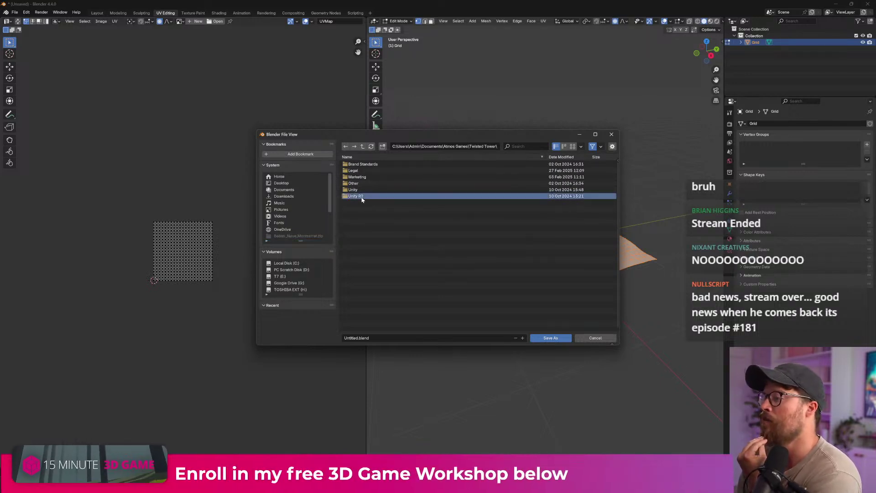
pyautogui.doubleClick(356, 196)
pyautogui.doubleClick(362, 166)
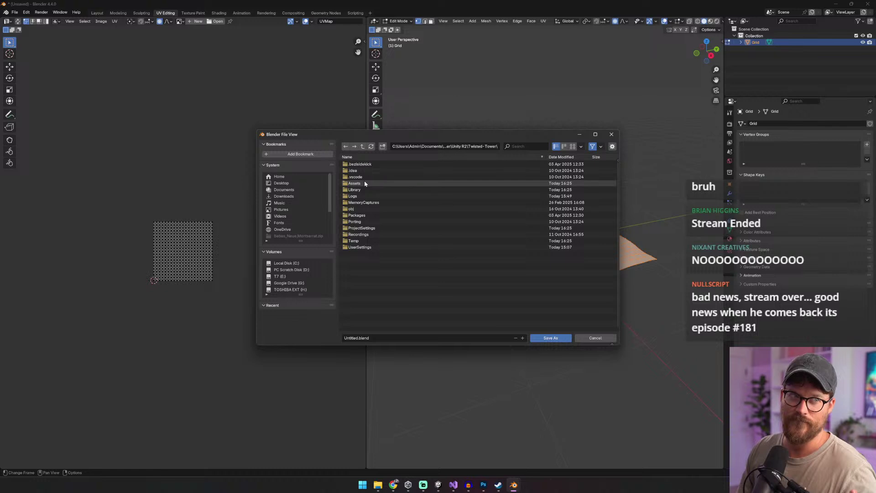
pyautogui.doubleClick(364, 184)
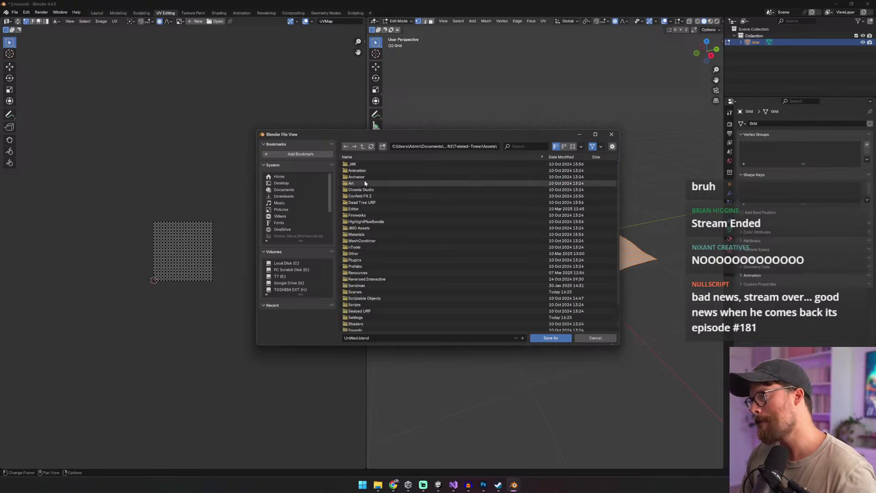
pyautogui.doubleClick(365, 183)
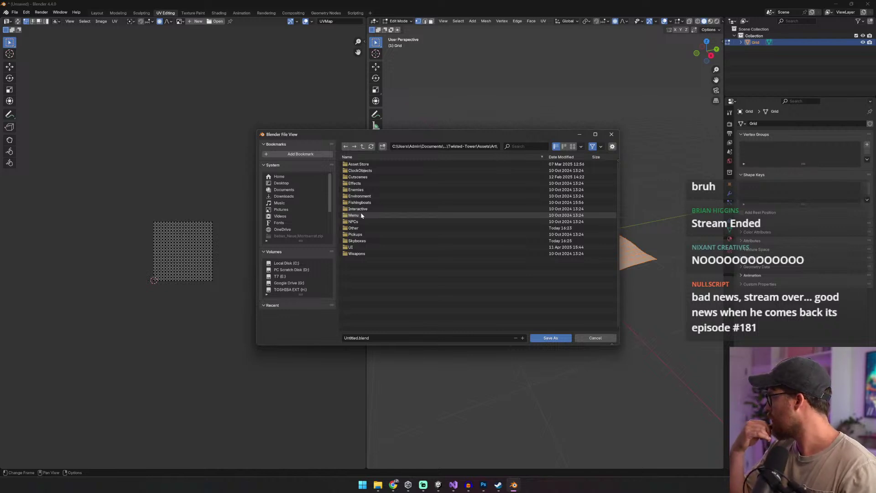
pyautogui.click(374, 40)
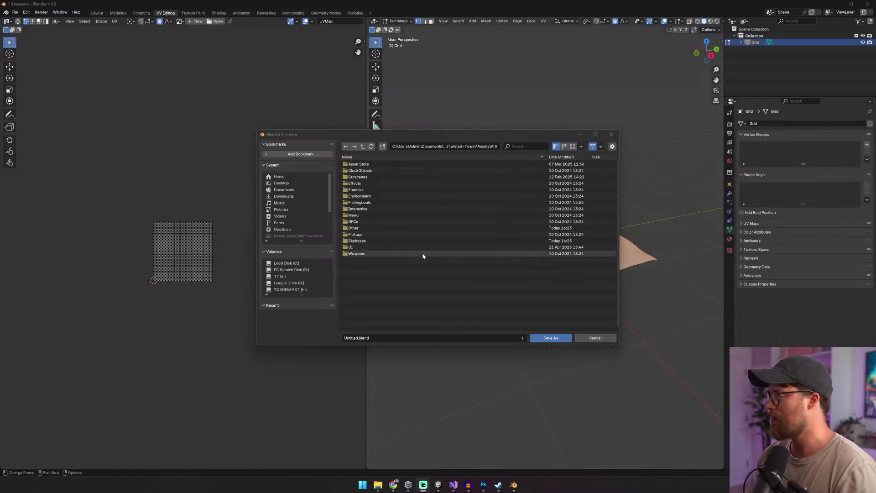
pyautogui.doubleClick(370, 228)
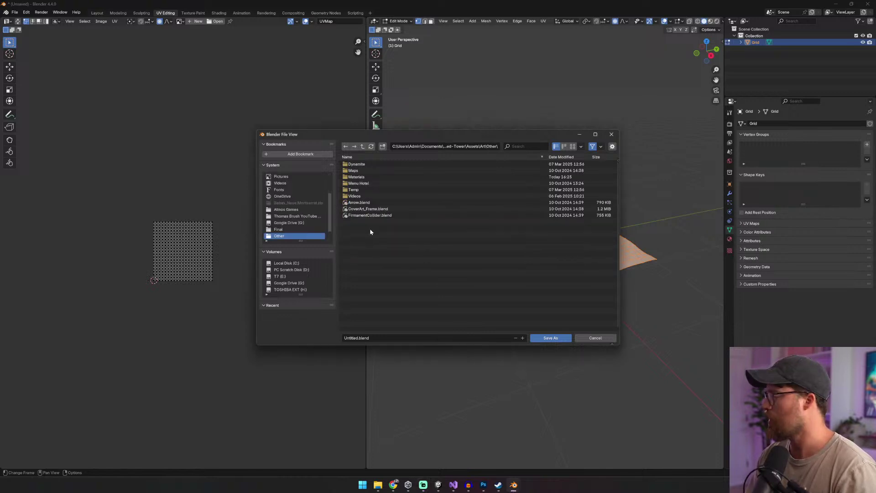
# Step: Name the file CloudQuad.blend and save it in the Other folder
pyautogui.click(384, 337)
pyautogui.moveTo(357, 337); pyautogui.dragTo(344, 337)
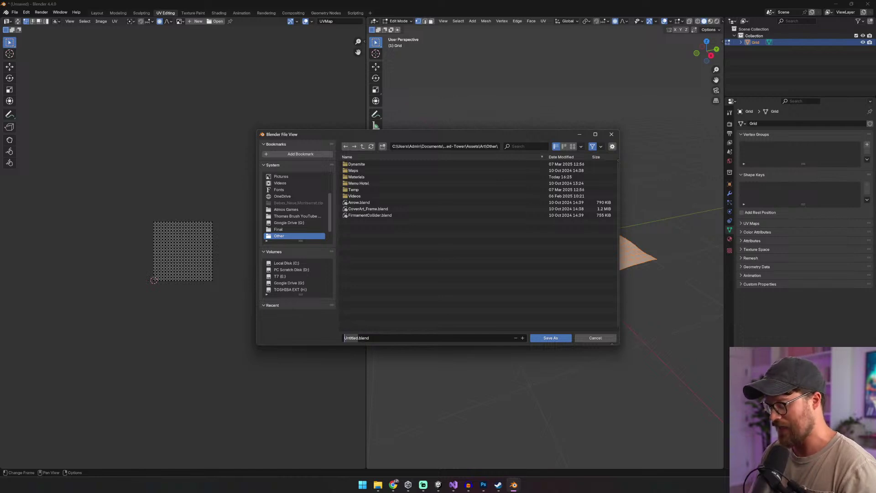
pyautogui.press('Delete')
pyautogui.press('Delete')
pyautogui.press('Delete')
pyautogui.press('Delete')
pyautogui.press('Delete')
pyautogui.press('Delete')
pyautogui.press('Delete')
pyautogui.press('Delete')
pyautogui.write('C')
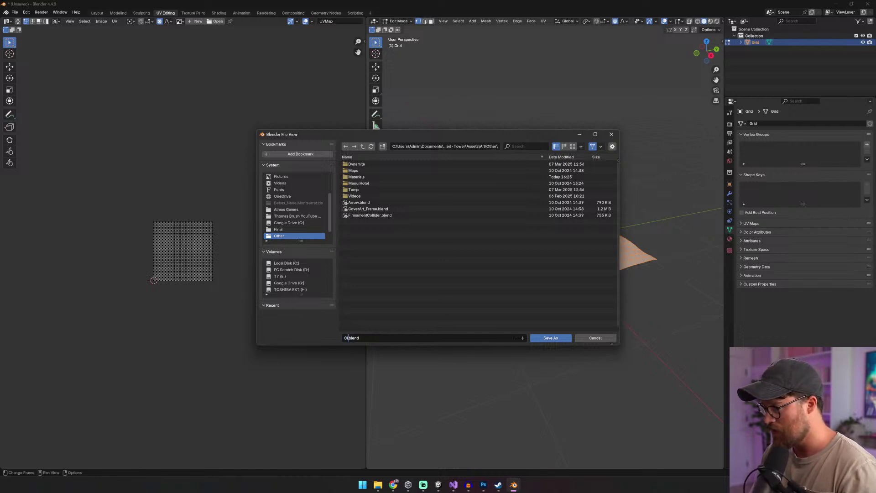
pyautogui.write('loudQuad')
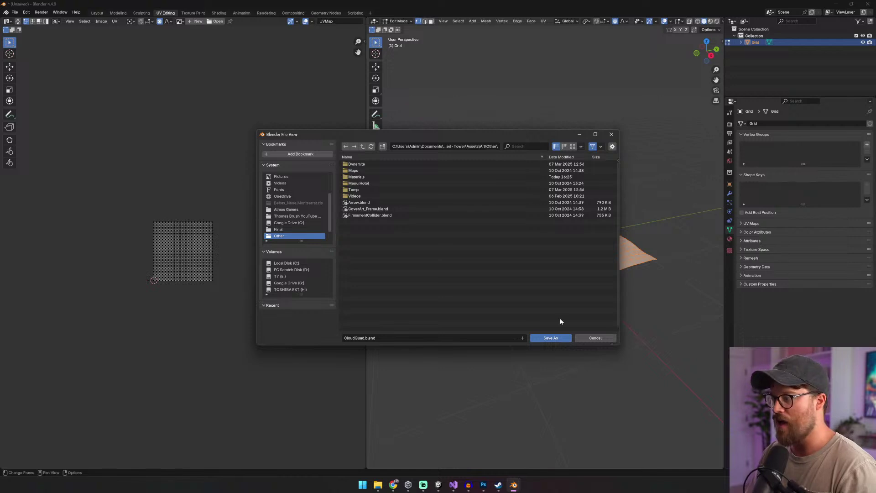
pyautogui.click(556, 337)
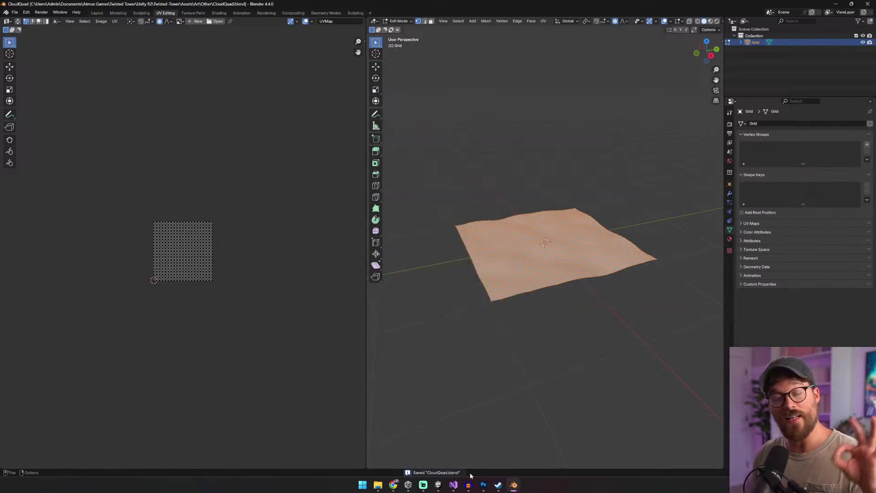
# Step: Rename the Grid object to Cloud Quad and save the file
pyautogui.doubleClick(755, 42)
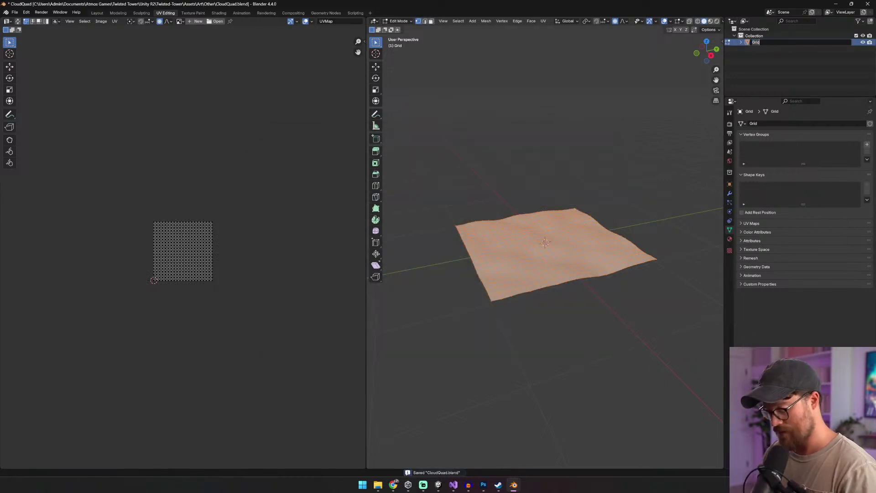
pyautogui.write('Cloud Quad')
pyautogui.press('Return')
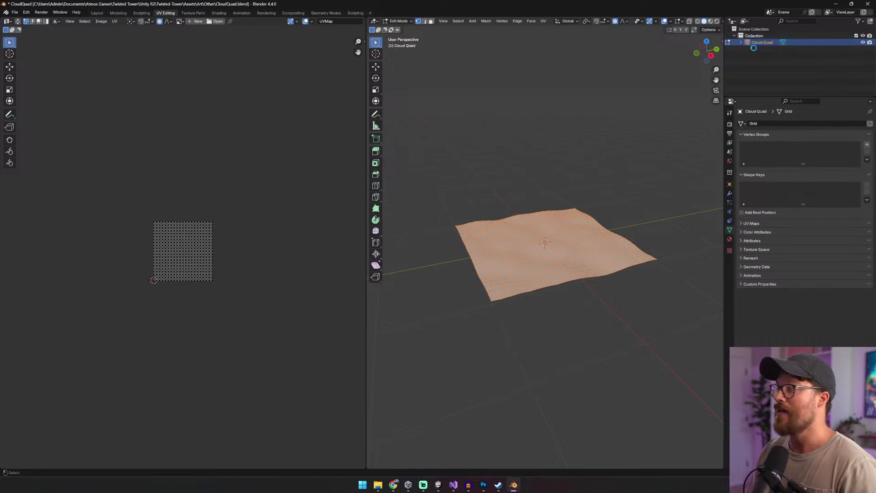
pyautogui.hotkey('ctrl', 's')
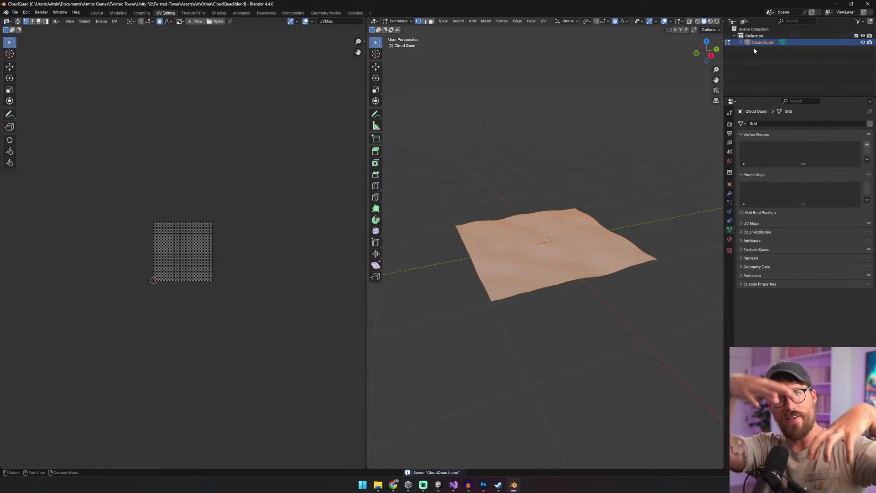
# Step: Switch to Unity and inspect the Cloud Quad (4), (3) and (2) objects in the Floor6 scene
pyautogui.click(441, 484)
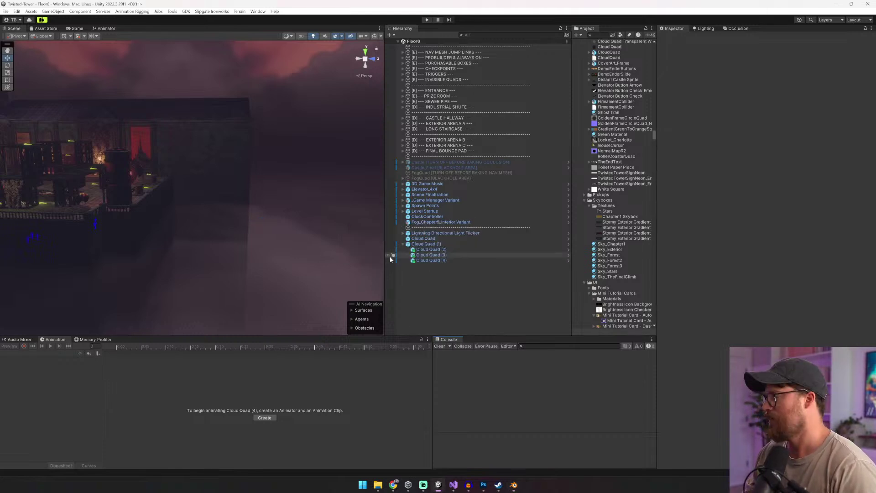
pyautogui.moveTo(197, 213); pyautogui.dragTo(279, 227, button='right')
pyautogui.click(311, 236)
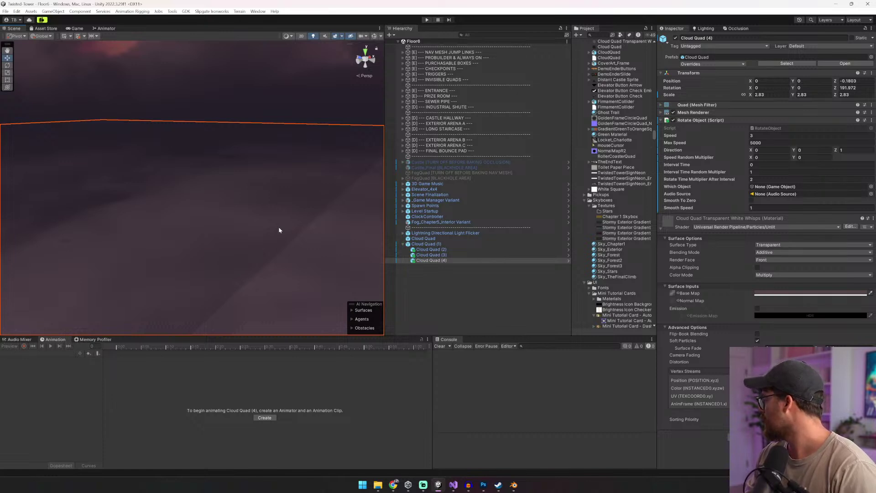
pyautogui.click(439, 262)
pyautogui.click(443, 255)
pyautogui.click(441, 250)
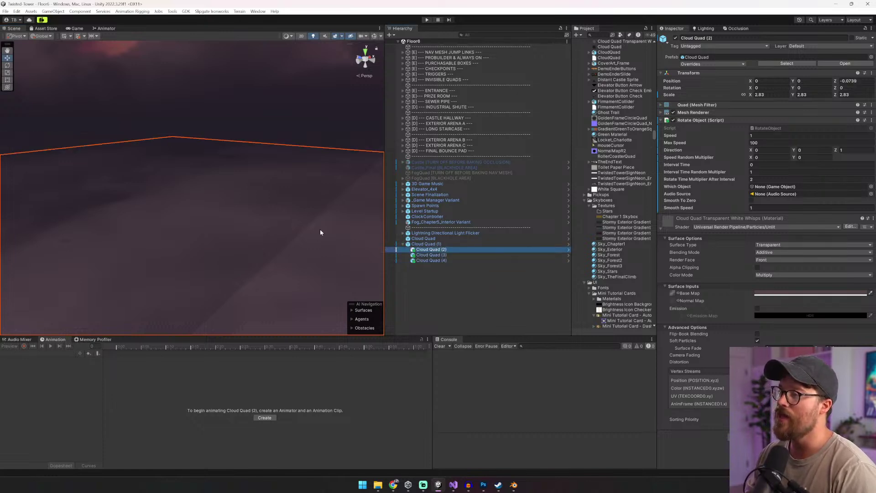
pyautogui.moveTo(288, 169); pyautogui.dragTo(272, 168, button='right')
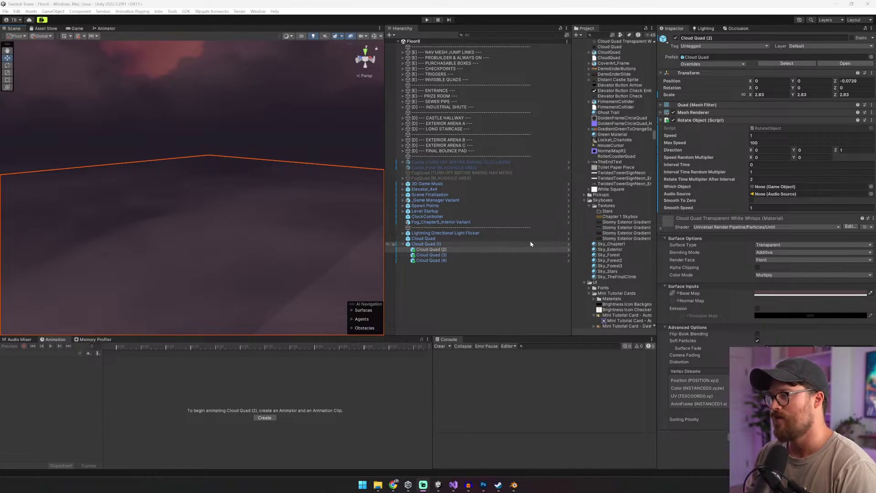
# Step: Open the Cloud Quad prefab from Cloud Quad (2) and set its Mesh Filter to the Cloud Quad mesh
pyautogui.click(569, 249)
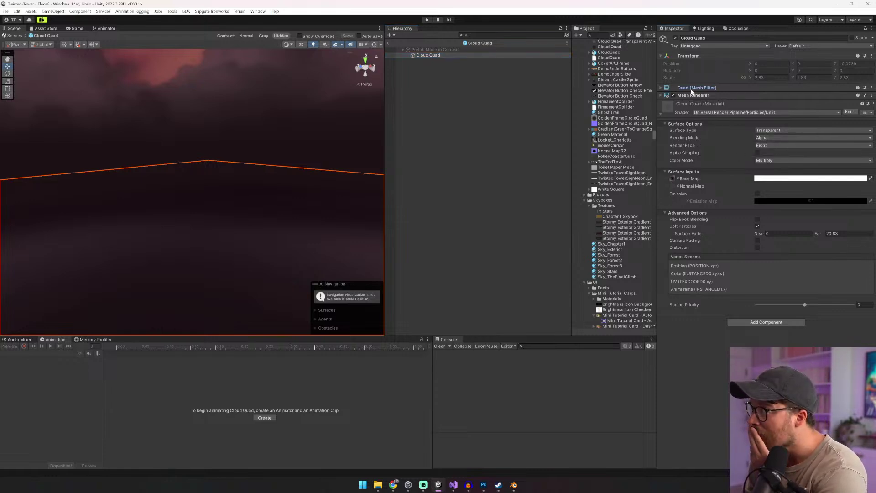
pyautogui.click(842, 88)
pyautogui.click(870, 96)
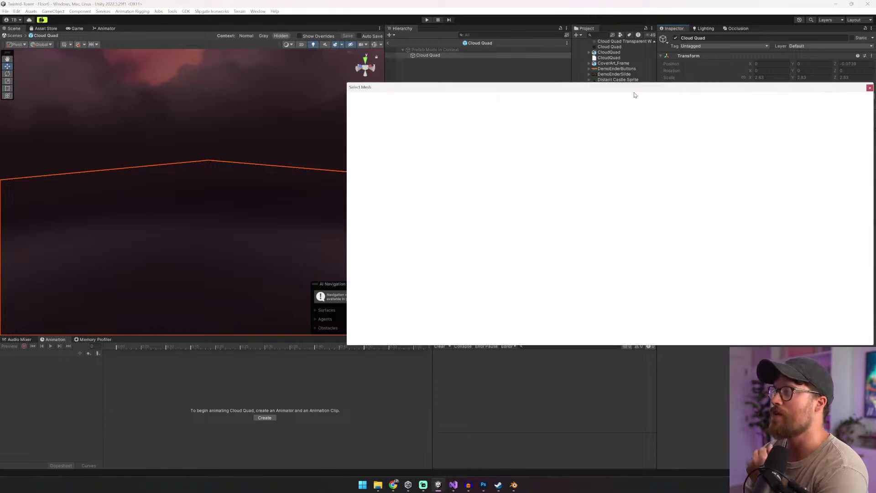
pyautogui.write('clou')
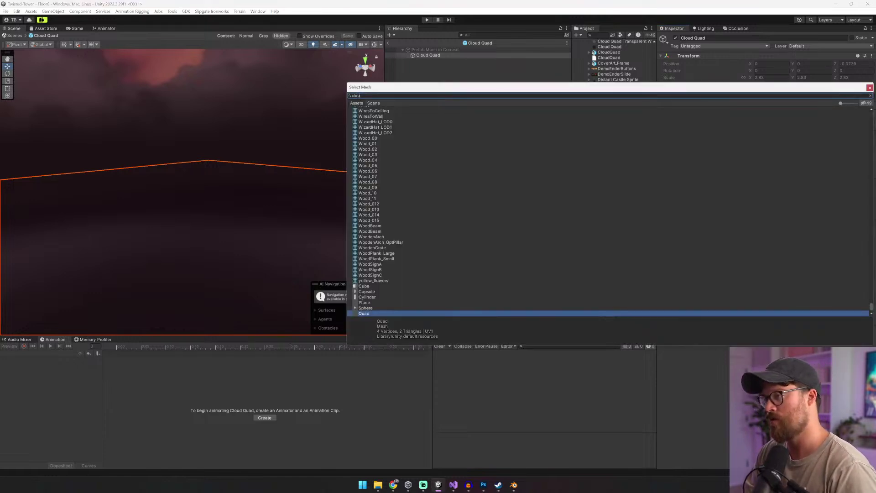
pyautogui.write('d')
pyautogui.doubleClick(374, 115)
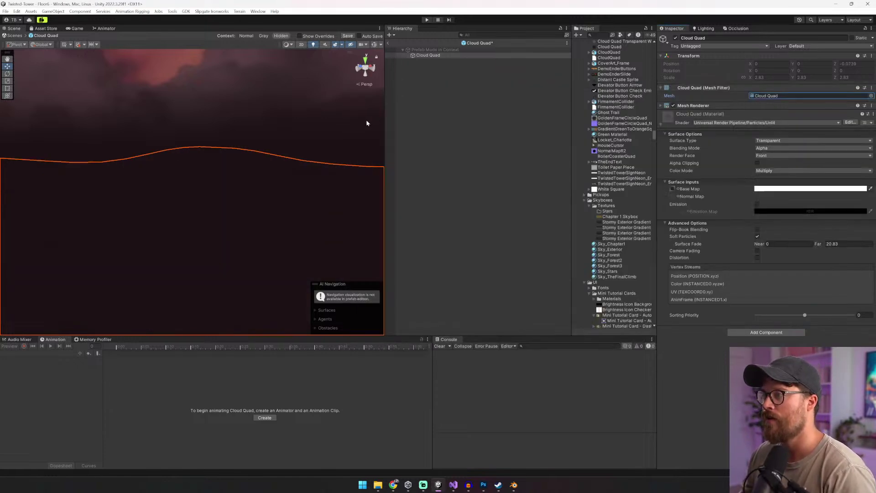
# Step: Check the wavy mesh in the scene view, then save the Cloud Quad prefab and return to the Floor6 scene
pyautogui.moveTo(182, 175); pyautogui.dragTo(216, 184, button='right')
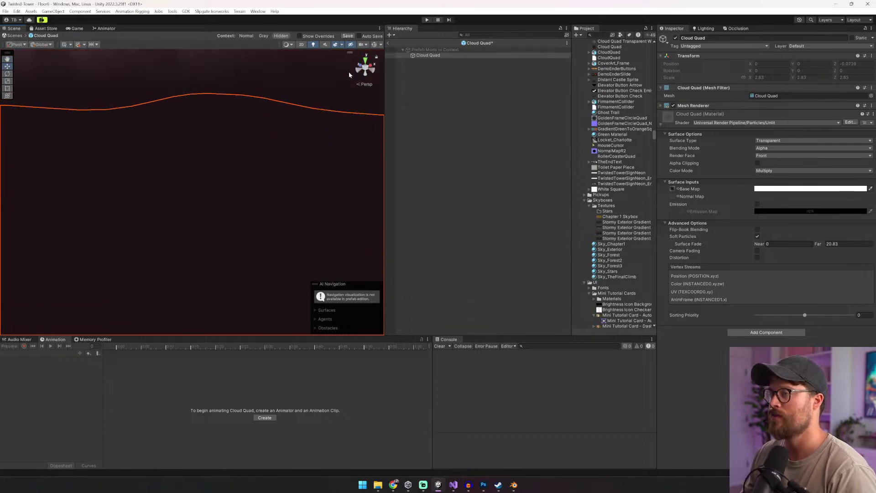
pyautogui.moveTo(349, 75); pyautogui.dragTo(80, 134, button='right')
pyautogui.click(387, 44)
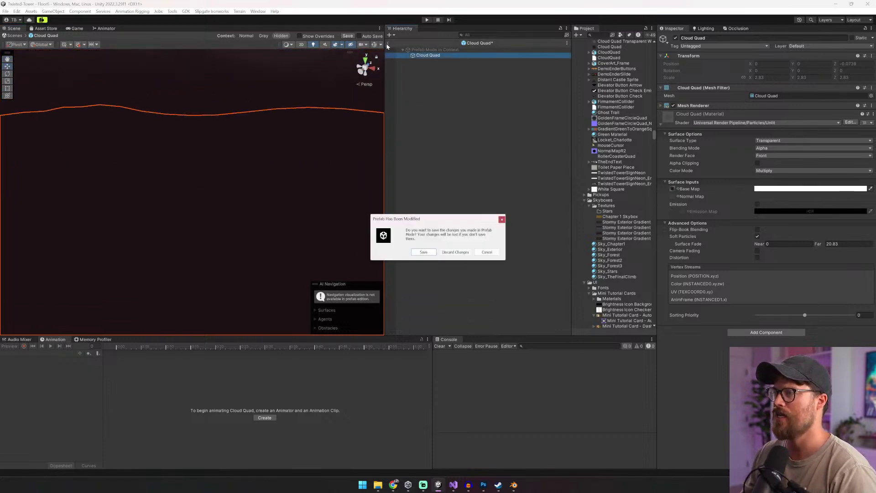
pyautogui.click(423, 252)
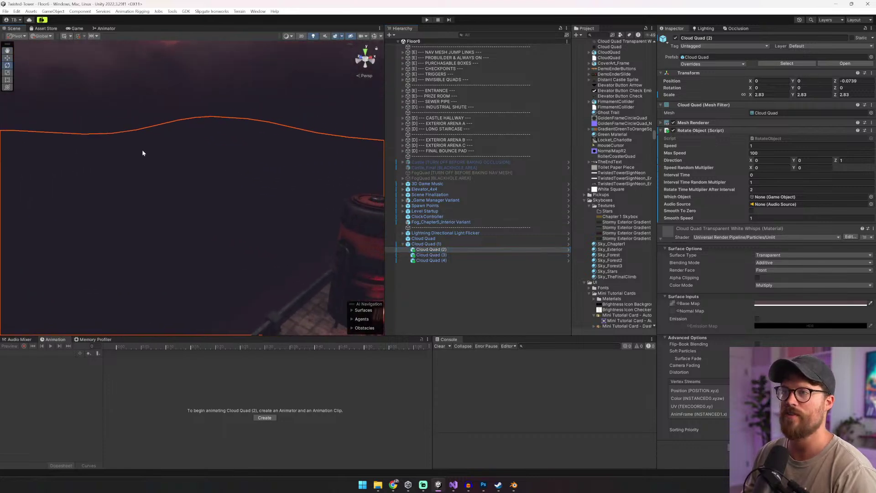
# Step: Try rotating Cloud Quad (2) in the scene, undo the rotation, and check the mesh assigned in its prefab
pyautogui.moveTo(142, 151); pyautogui.dragTo(426, 205, button='right')
pyautogui.press('s')
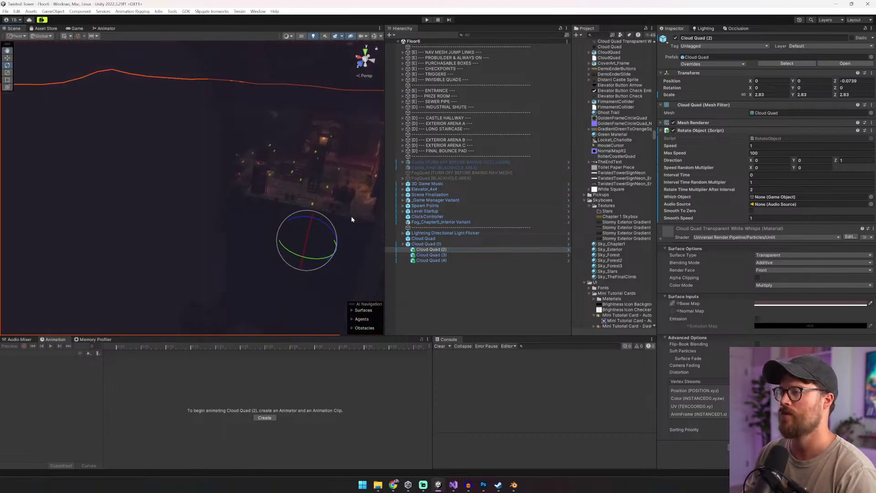
pyautogui.moveTo(324, 256); pyautogui.dragTo(448, 223)
pyautogui.hotkey('ctrl', 'z')
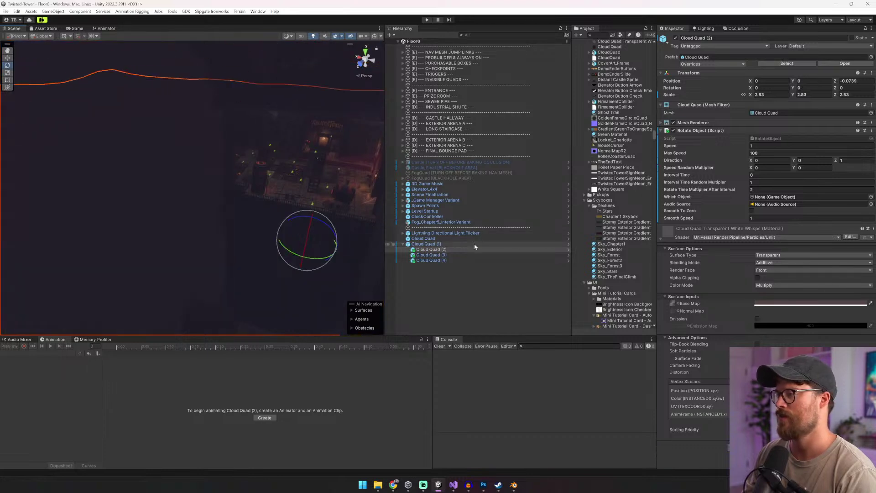
pyautogui.click(568, 249)
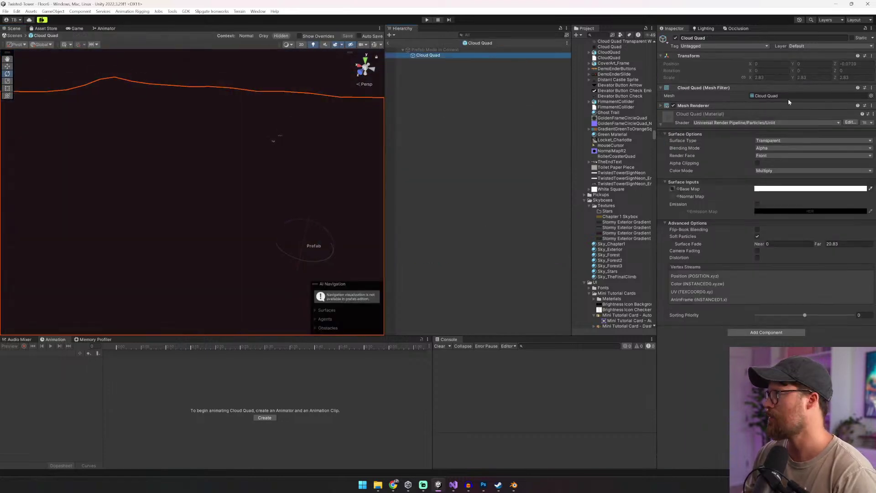
pyautogui.click(389, 43)
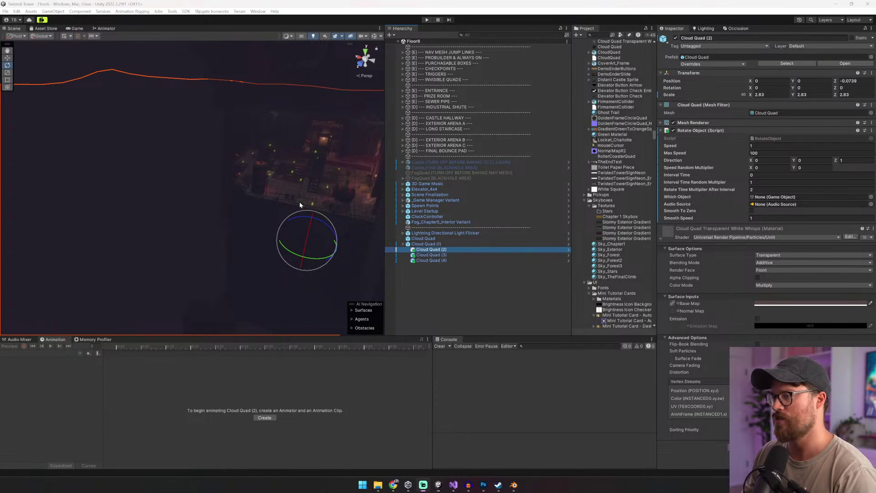
# Step: Switch back to Blender, flip the normals of the entire Cloud Quad mesh, and save the file
pyautogui.hotkey('alt', 'Tab')
pyautogui.click(448, 181)
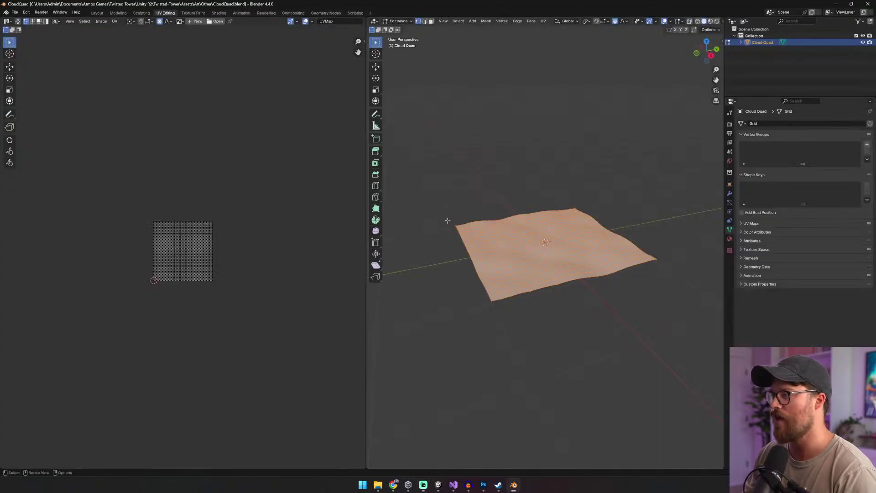
pyautogui.press('a')
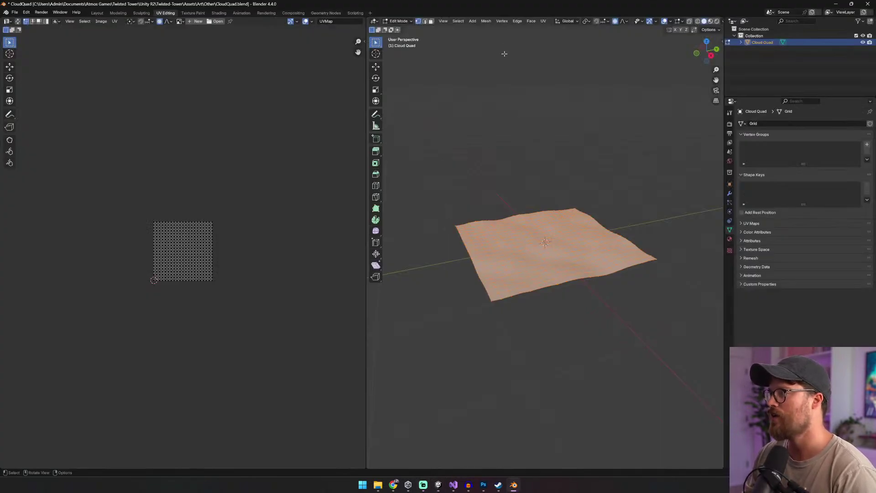
pyautogui.click(543, 22)
pyautogui.moveTo(532, 23)
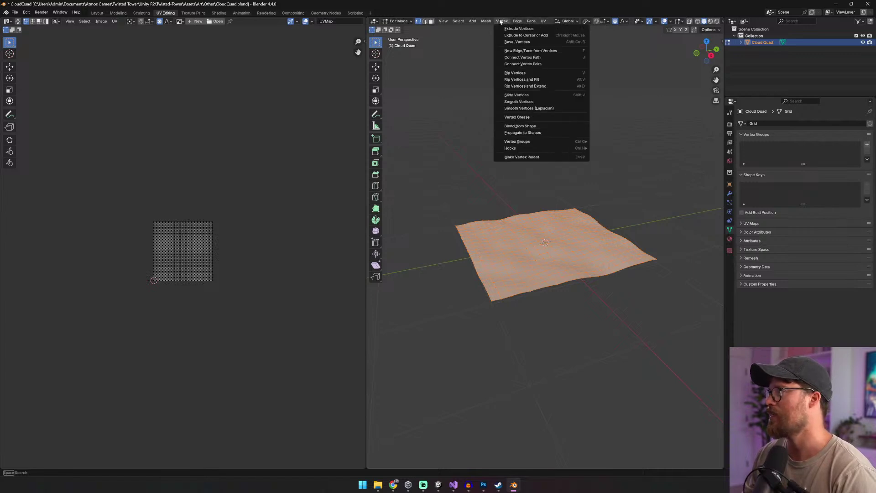
pyautogui.moveTo(486, 22)
pyautogui.moveTo(516, 132)
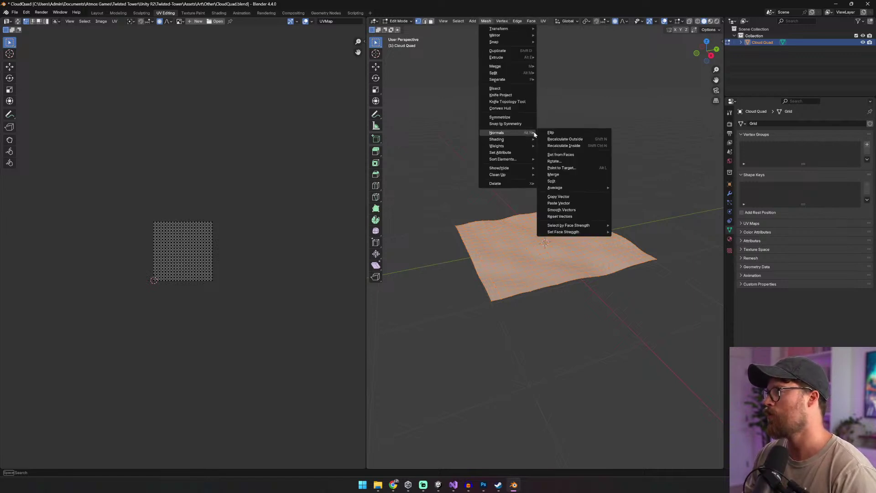
pyautogui.click(547, 134)
pyautogui.hotkey('ctrl', 's')
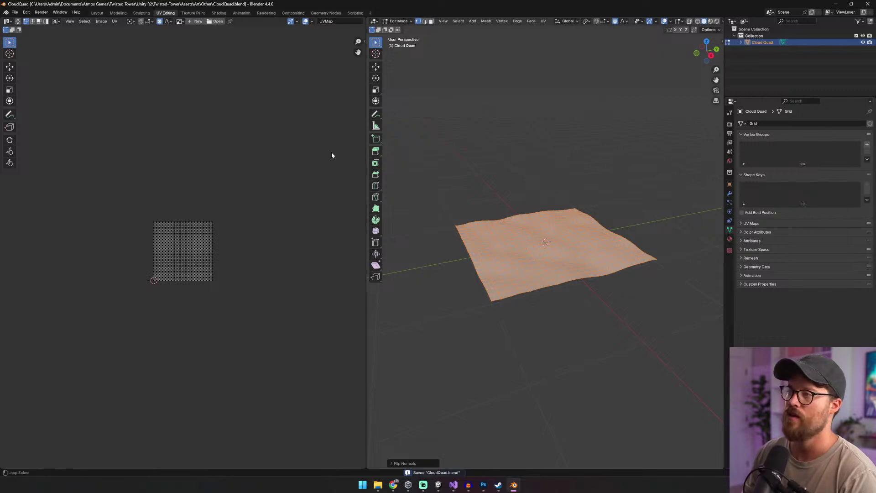
# Step: Switch to Unity, view the cloud layers up close in the Floor6 scene, and start Play mode
pyautogui.hotkey('alt', 'Tab')
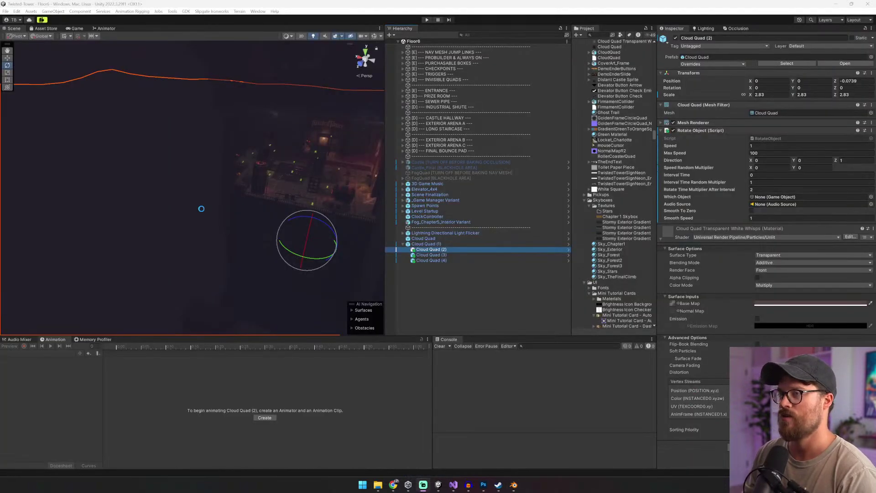
pyautogui.moveTo(201, 211); pyautogui.dragTo(418, 47, button='right')
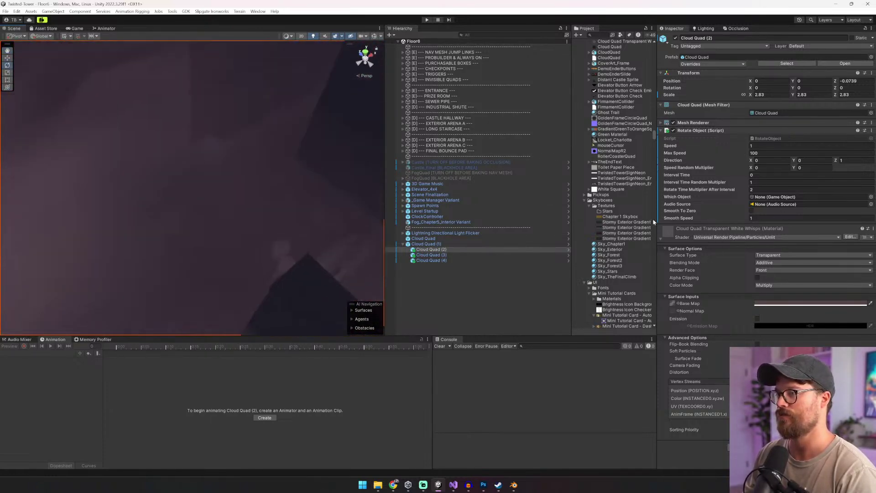
pyautogui.click(425, 20)
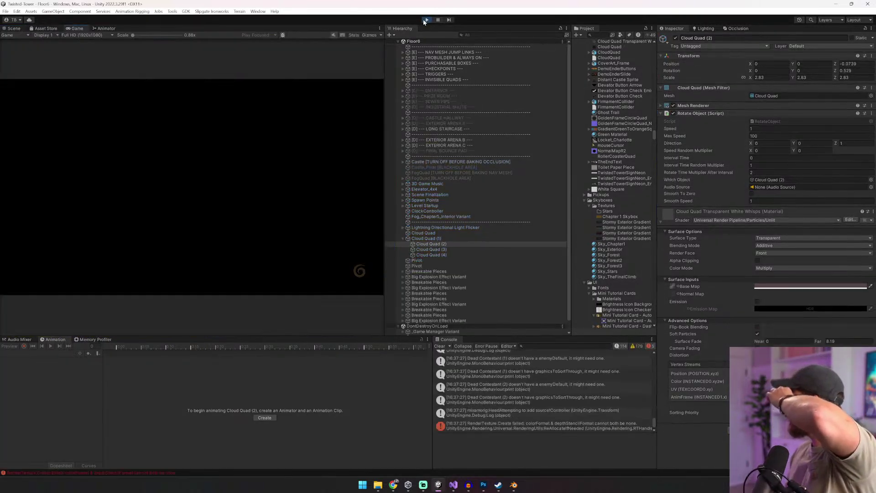
# Step: Open the door, walk the player out to the edge of the exterior area, and examine the clouds in the running game
pyautogui.press('w')
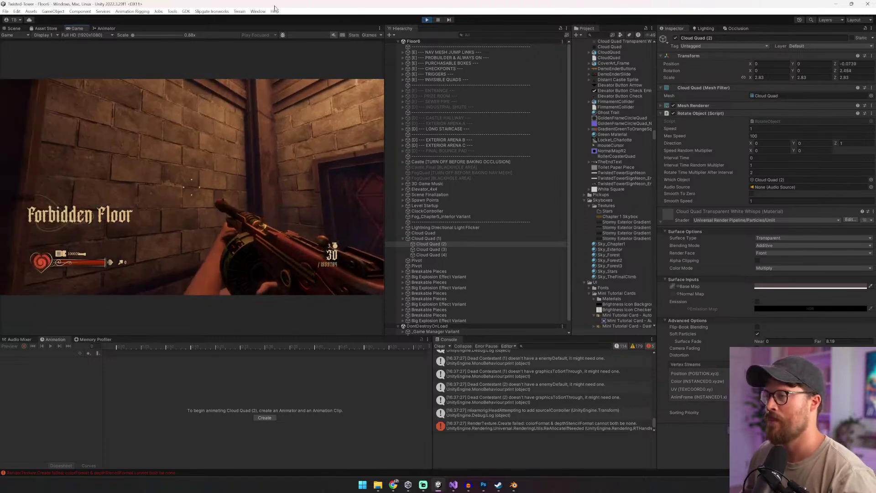
pyautogui.scroll(-1, 191, 186)
pyautogui.press('e')
pyautogui.press('w')
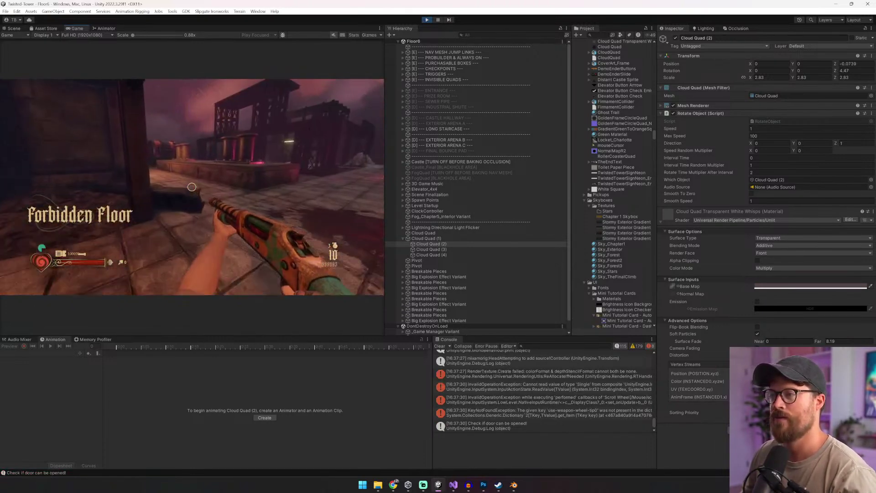
pyautogui.press('w')
pyautogui.press('3')
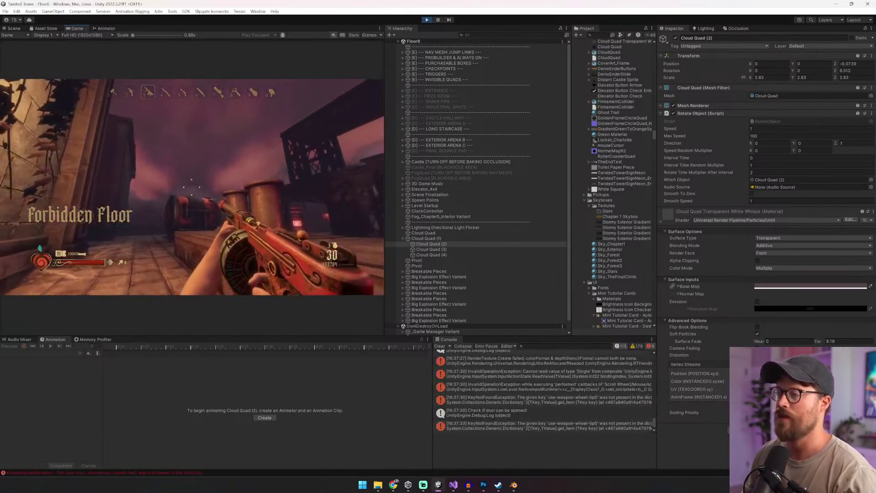
pyautogui.press('w')
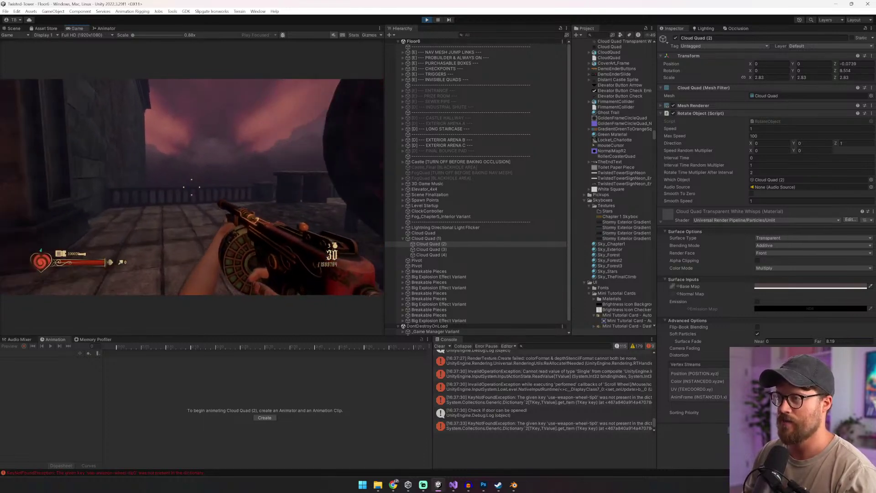
pyautogui.press('w')
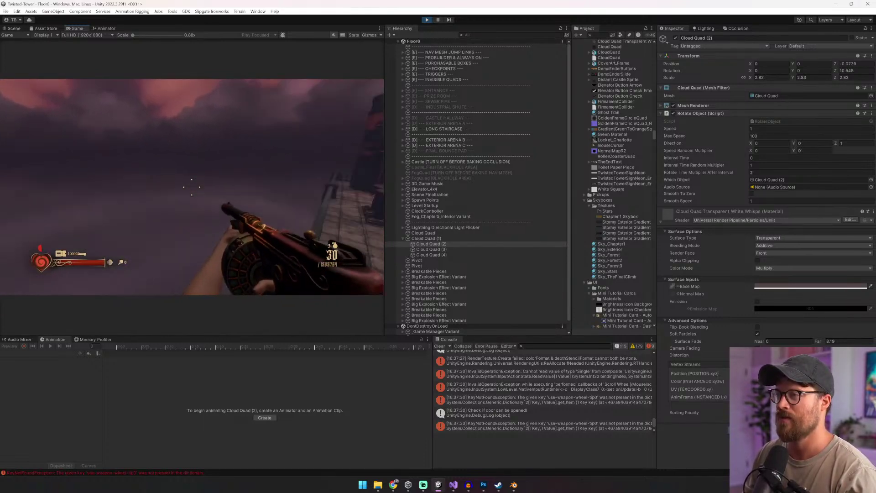
pyautogui.press('w')
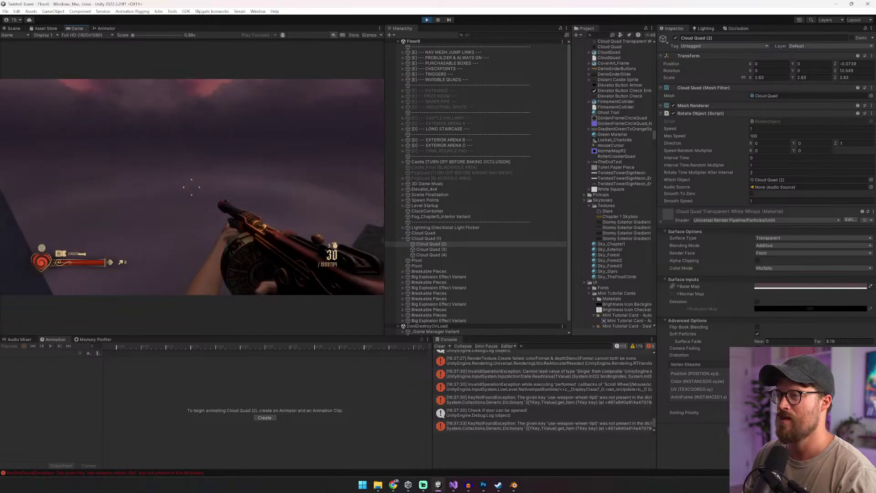
# Step: Switch to Blender, scale the Cloud Quad mesh up along Z for stronger waves, save the file, and return to Unity
pyautogui.hotkey('alt', 'Tab')
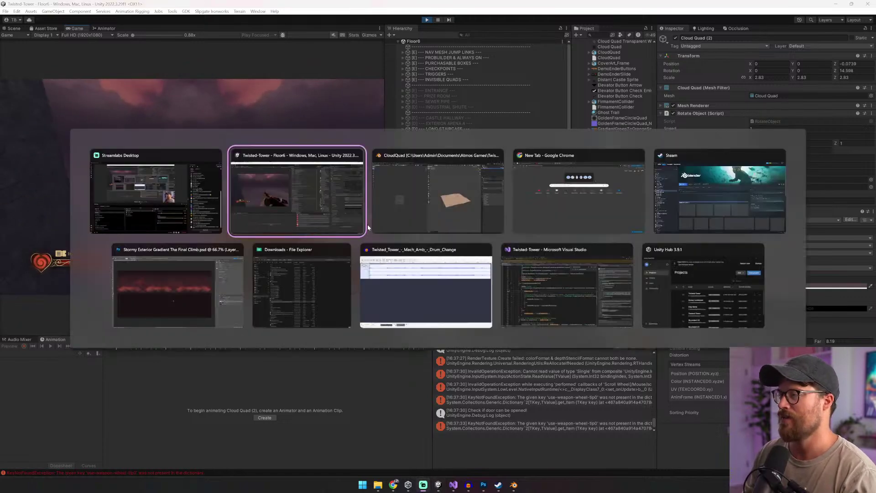
pyautogui.click(438, 219)
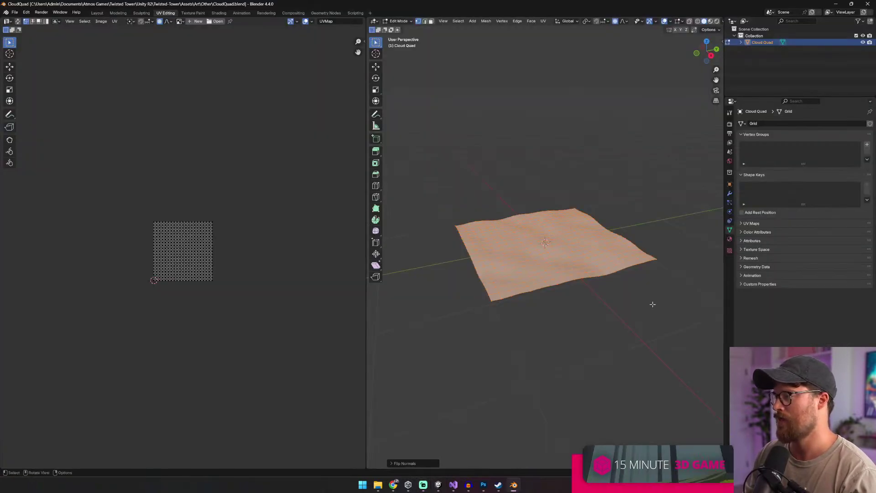
pyautogui.press('s')
pyautogui.press('z')
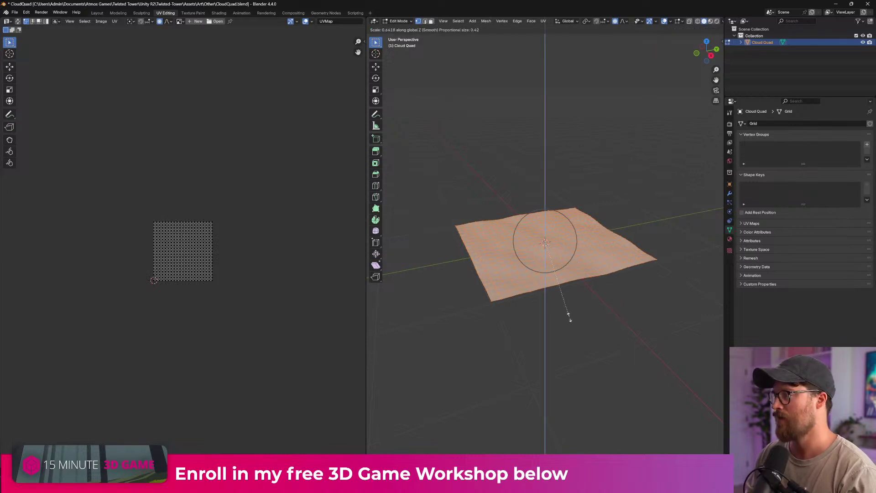
pyautogui.click(473, 322)
pyautogui.hotkey('ctrl', 's')
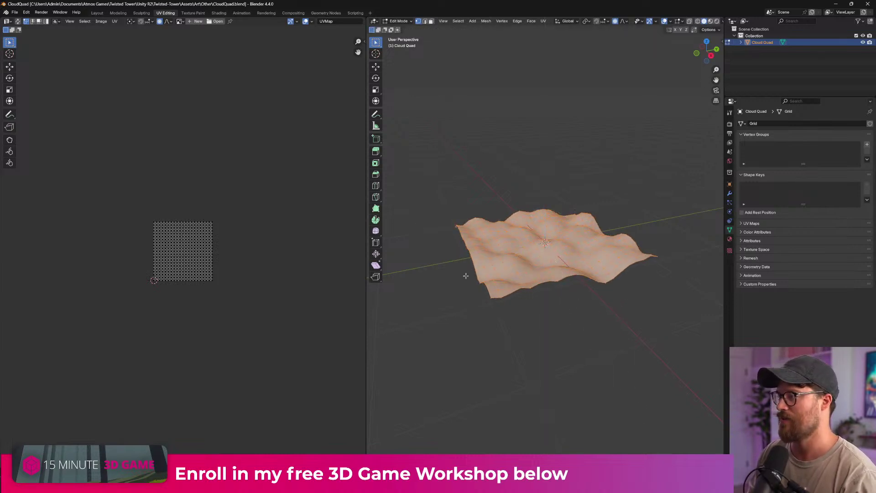
pyautogui.hotkey('alt', 'Tab')
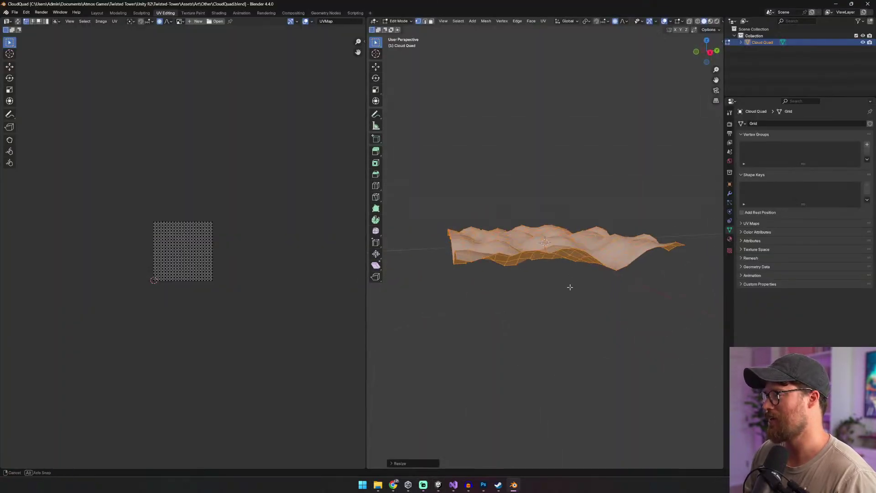
# Step: In Blender, flatten the Cloud Quad's waves along Z, scale the whole mesh down, and save the file
pyautogui.press('z')
pyautogui.click(561, 260)
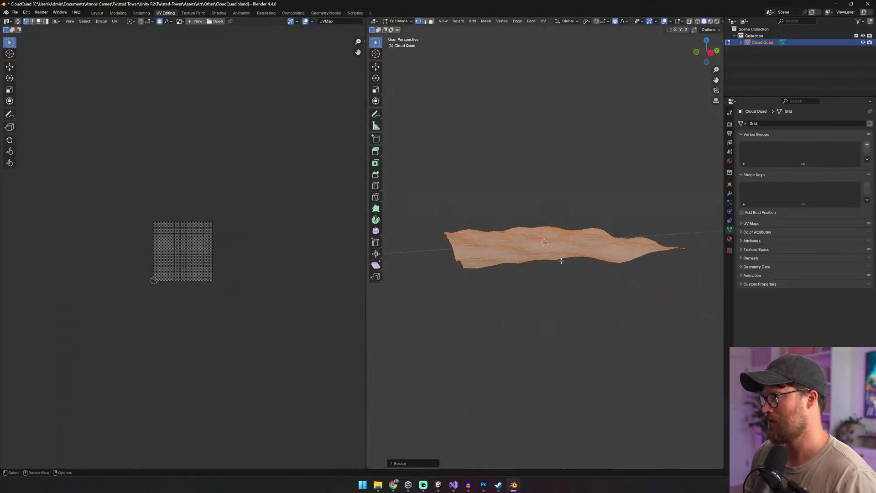
pyautogui.press('s')
pyautogui.click(601, 275)
pyautogui.hotkey('ctrl', 's')
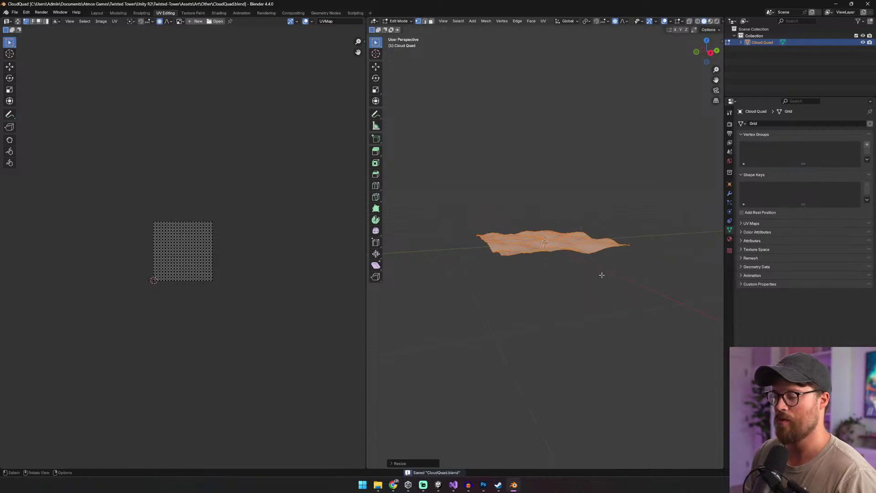
# Step: Return to the running game in Unity, cycle through the player's weapons, and examine the updated cloud layers
pyautogui.hotkey('alt', 'Tab')
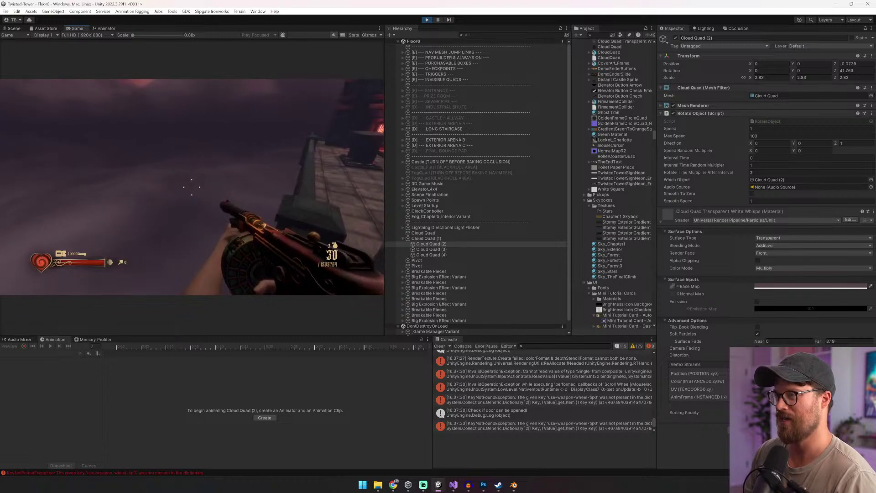
pyautogui.press('3')
pyautogui.press('2')
pyautogui.press('4')
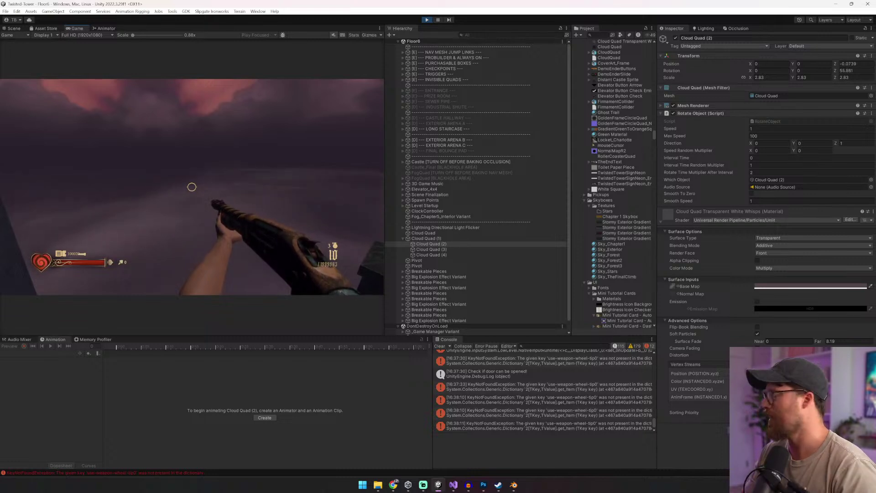
pyautogui.scroll(-1, 192, 186)
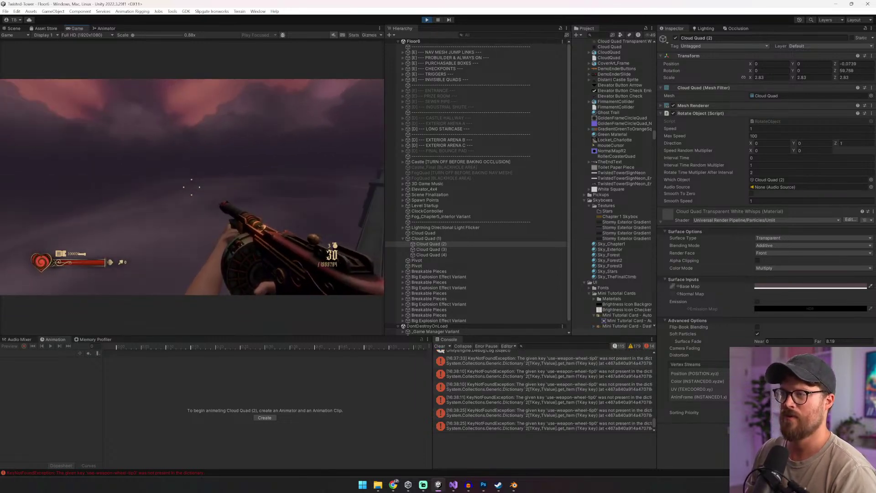
# Step: Switch to Blender, add a Subdivision Surface modifier to the Cloud Quad, and inspect the mesh up close
pyautogui.hotkey('alt', 'Tab')
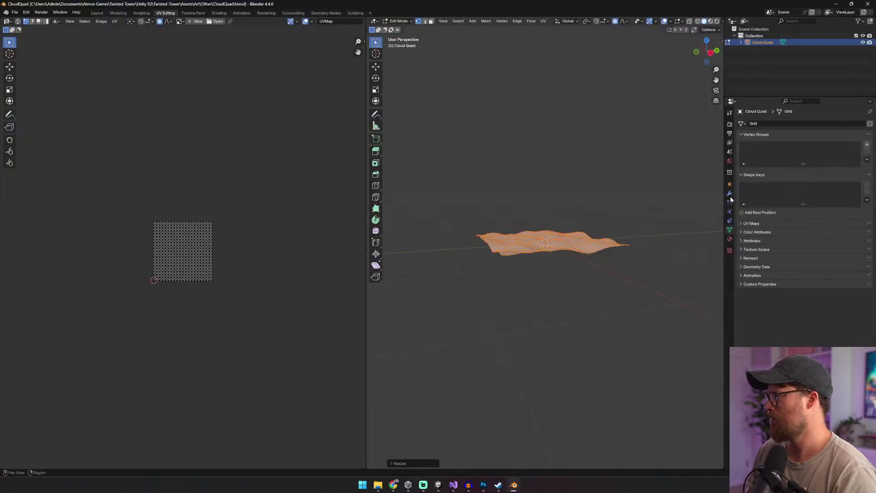
pyautogui.click(729, 193)
pyautogui.click(782, 124)
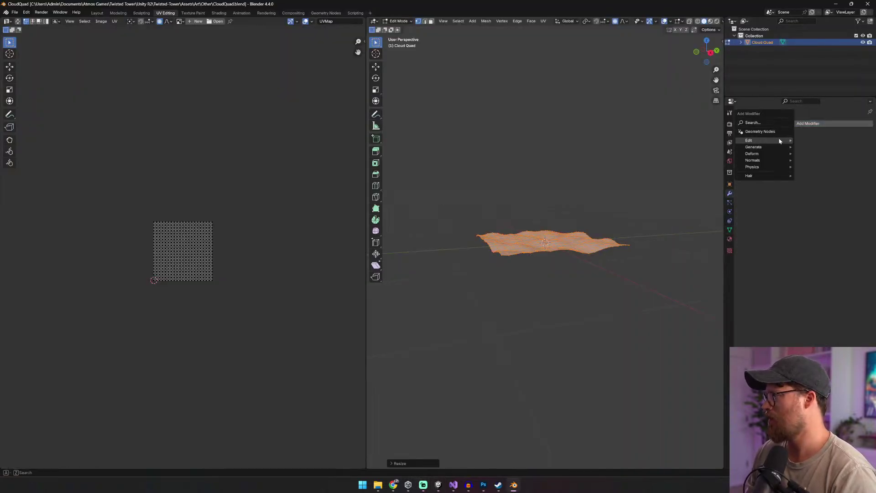
pyautogui.moveTo(776, 147)
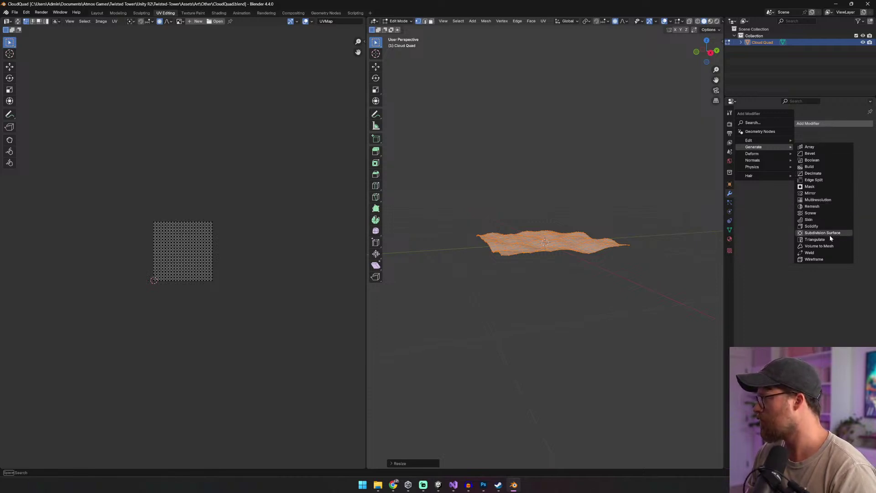
pyautogui.scroll(6, 623, 257)
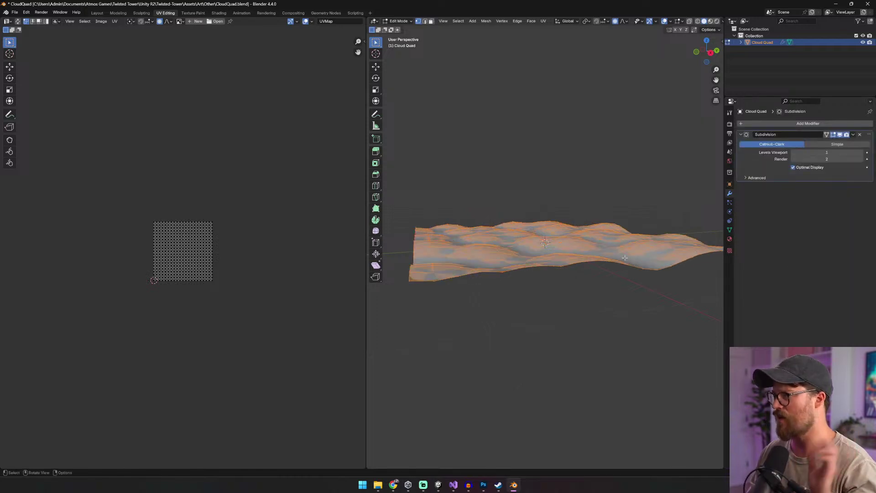
pyautogui.moveTo(603, 252); pyautogui.dragTo(626, 264, button='middle')
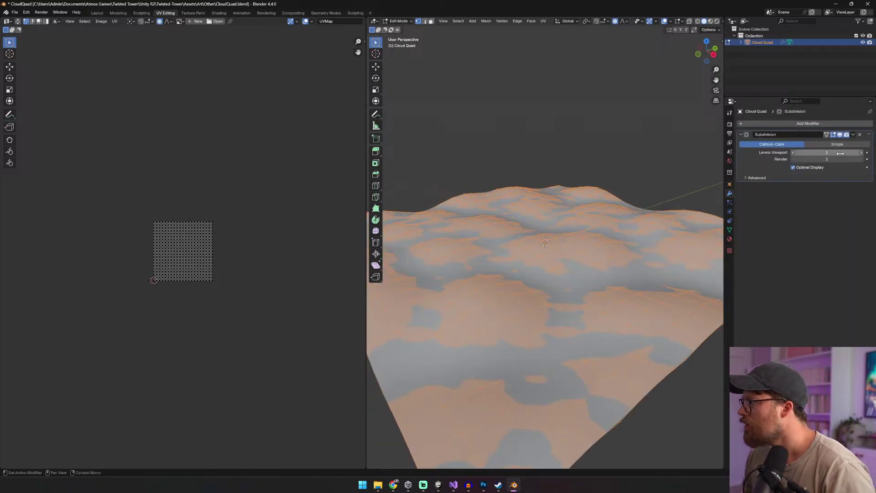
# Step: Return the Cloud Quad to Object Mode, inspect its smoothed surface, and save the file
pyautogui.press('Tab')
pyautogui.moveTo(479, 135); pyautogui.dragTo(561, 242, button='middle')
pyautogui.hotkey('ctrl', 's')
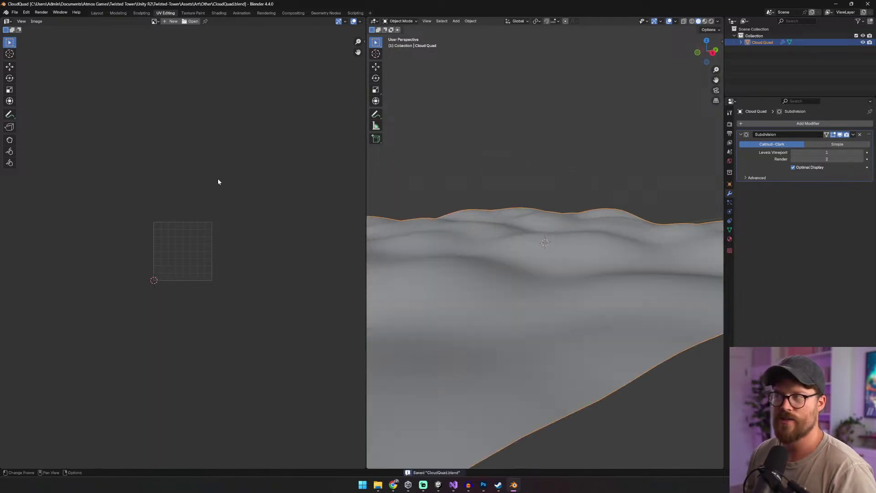
# Step: Switch to Unity and examine the subdivided cloud layers in the running game
pyautogui.hotkey('alt', 'Tab')
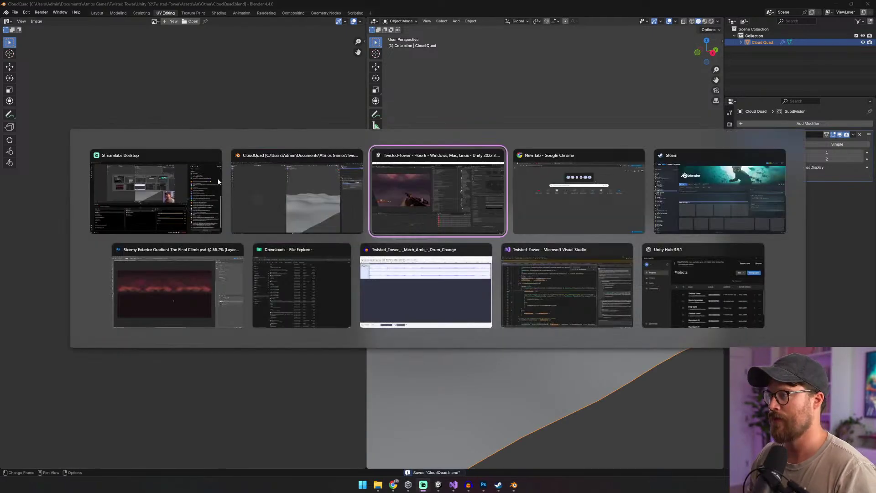
pyautogui.click(219, 179)
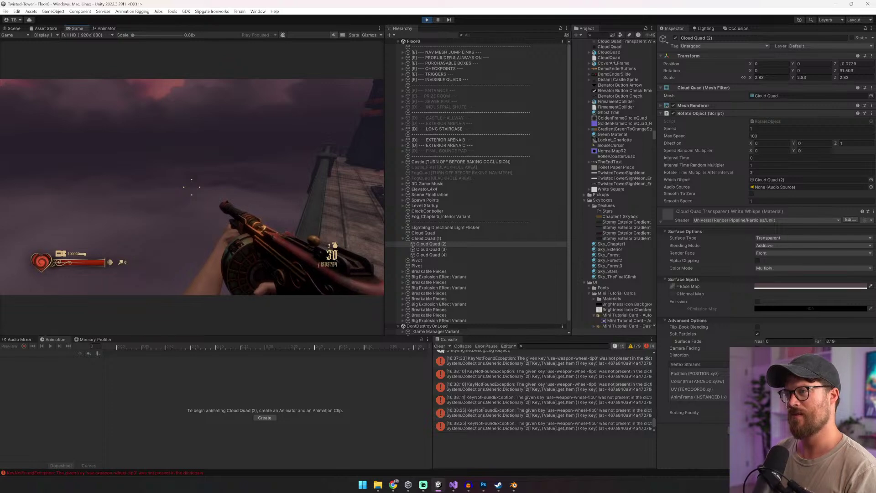
pyautogui.hotkey('alt', 'Tab')
# Step: Try scaling Cloud Quad (3) uniformly and separately along Y and Z, undoing each change
pyautogui.click(484, 250)
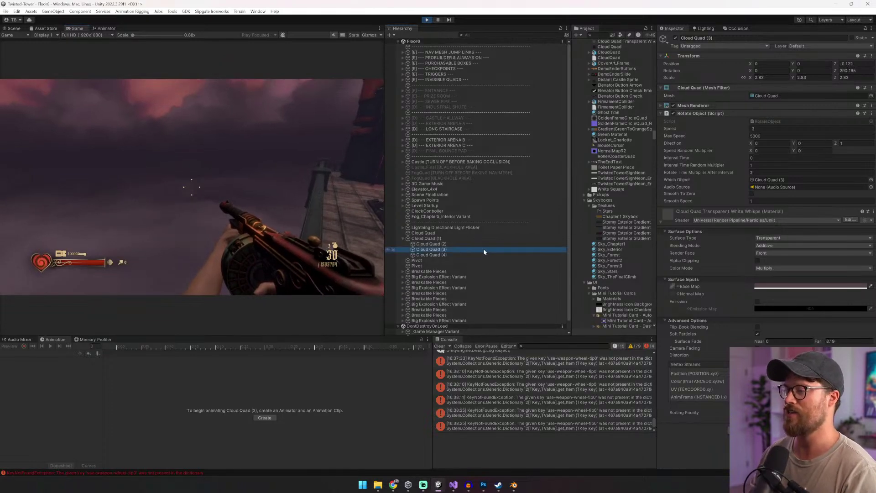
pyautogui.moveTo(794, 79); pyautogui.dragTo(788, 77)
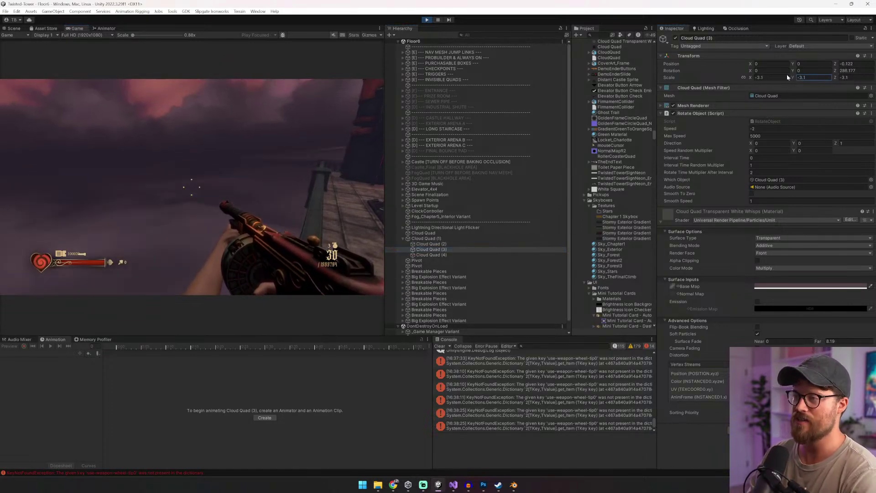
pyautogui.hotkey('ctrl', 'z')
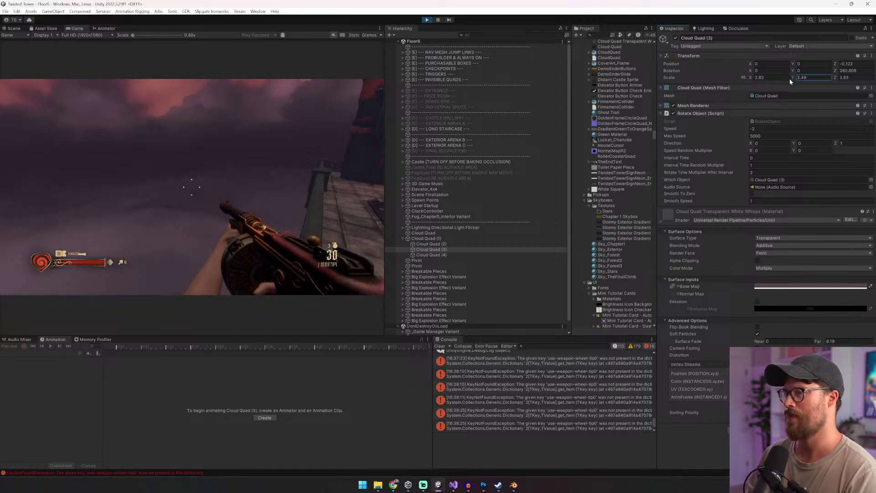
pyautogui.hotkey('ctrl', 'z')
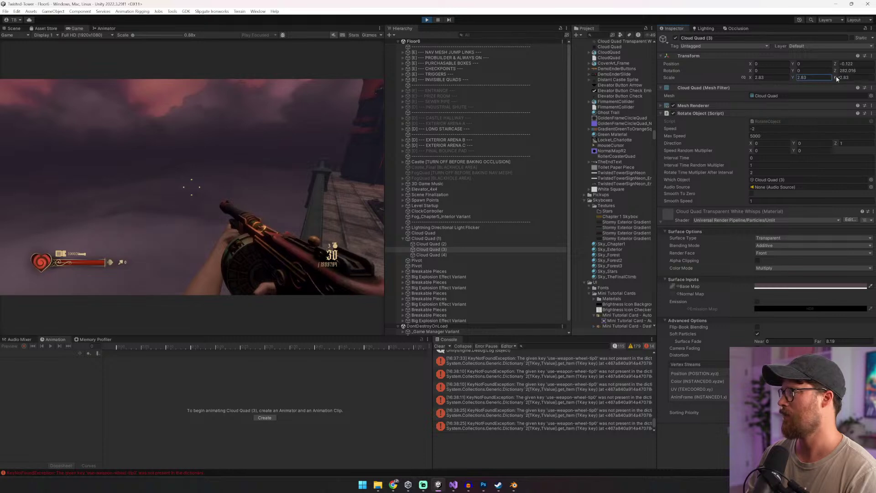
pyautogui.moveTo(824, 79); pyautogui.dragTo(817, 80)
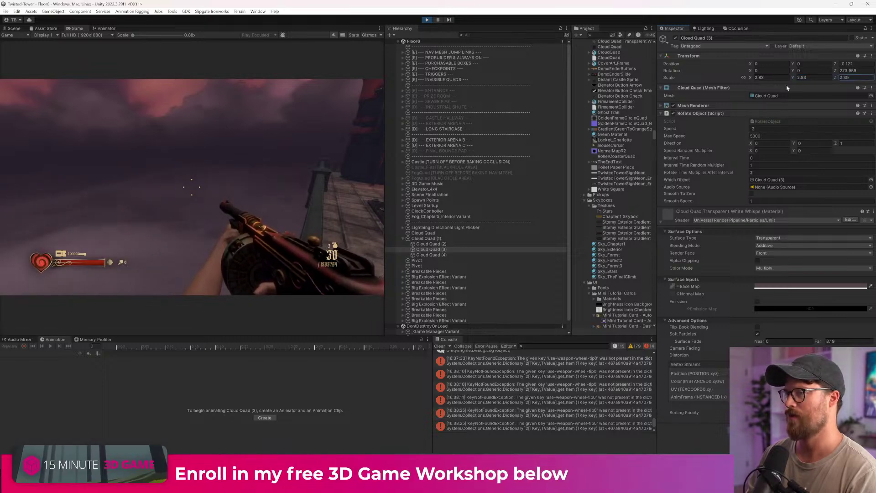
pyautogui.hotkey('ctrl', 'z')
# Step: Set Cloud Quad (1)'s Y position to 68.5 and check the cloud layers from the balcony in the running game
pyautogui.click(319, 123)
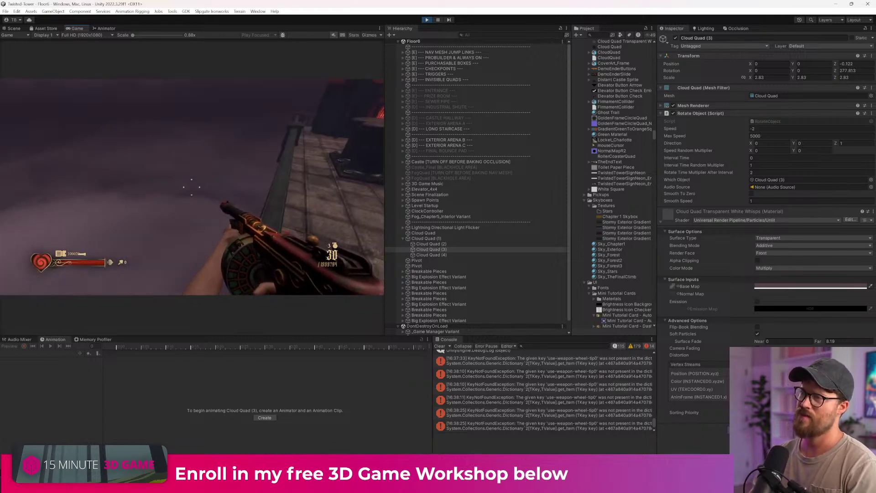
pyautogui.click(437, 244)
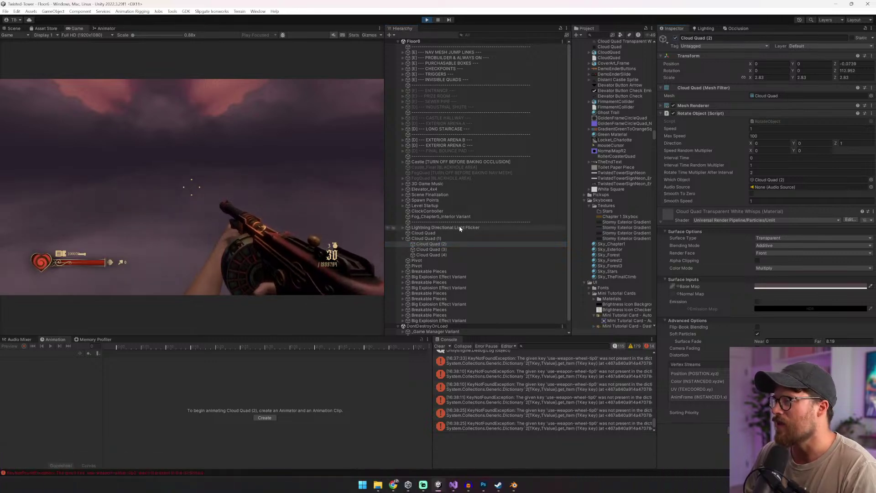
pyautogui.click(437, 239)
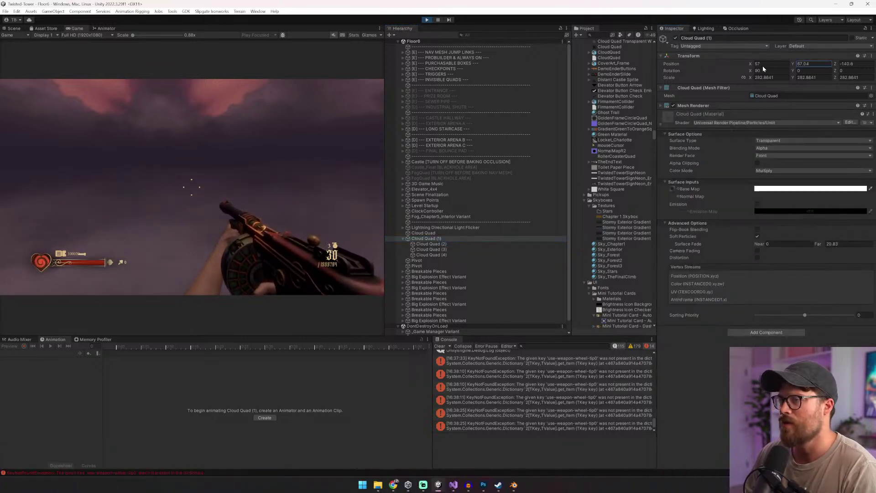
pyautogui.moveTo(762, 66); pyautogui.dragTo(777, 80)
pyautogui.click(297, 166)
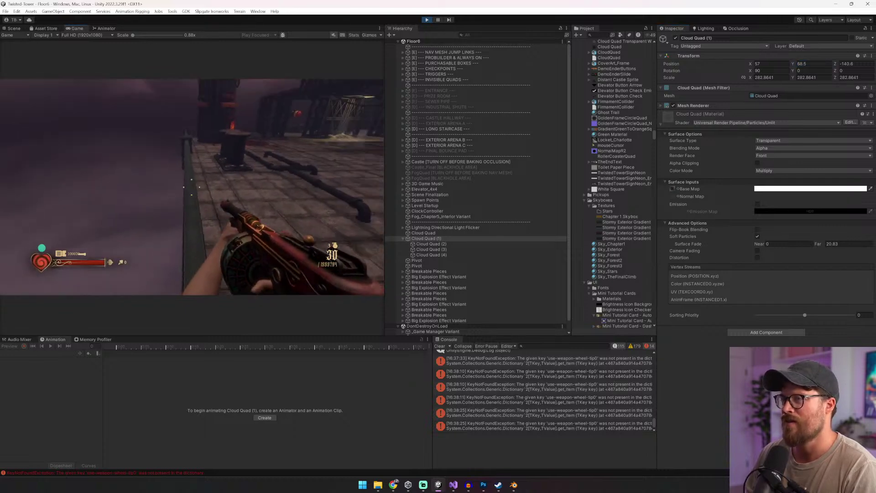
pyautogui.scroll(-2, 192, 187)
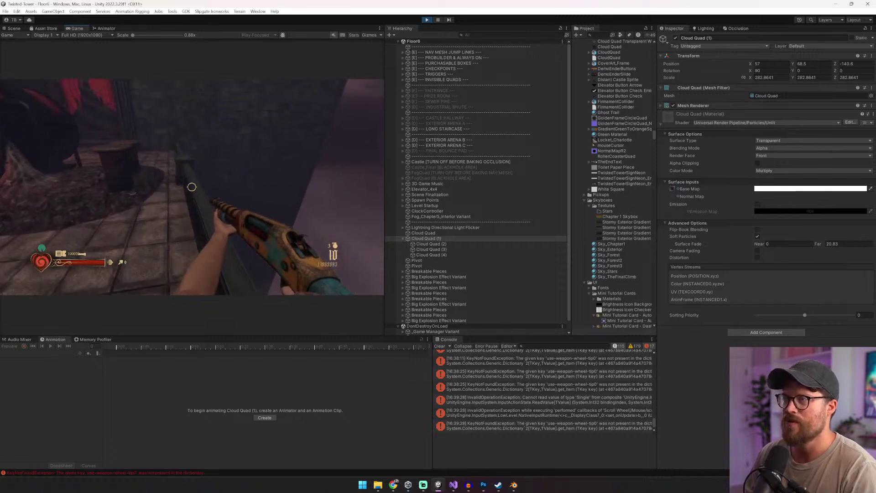
pyautogui.press('3')
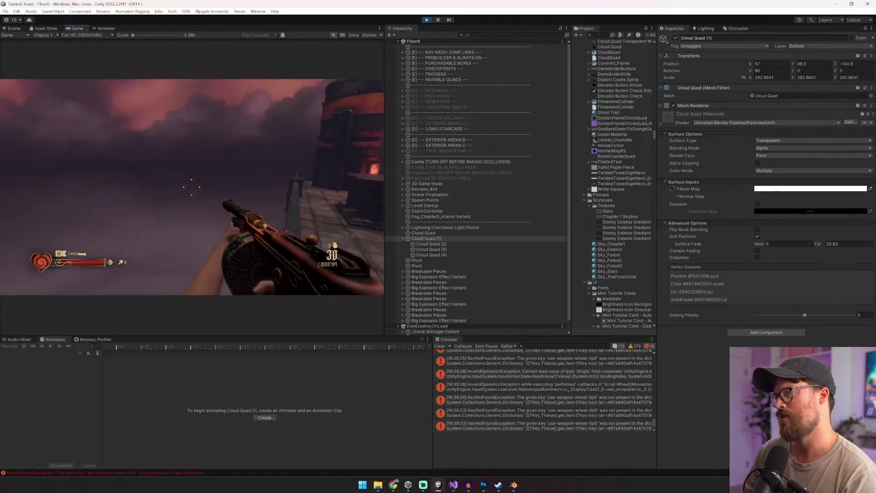
pyautogui.click(191, 187)
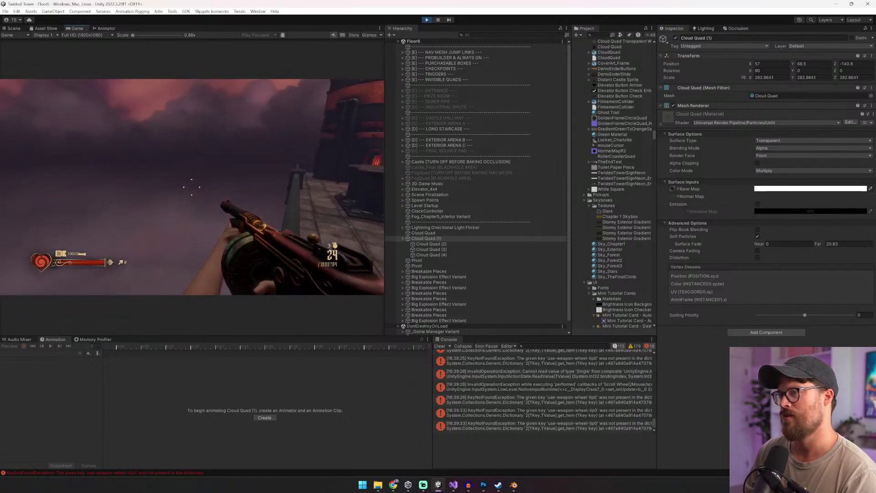
# Step: Try a rotation speed of -12 on Cloud Quad (3) and watch the cloud motion in the running game
pyautogui.hotkey('alt', 'Tab')
pyautogui.click(431, 244)
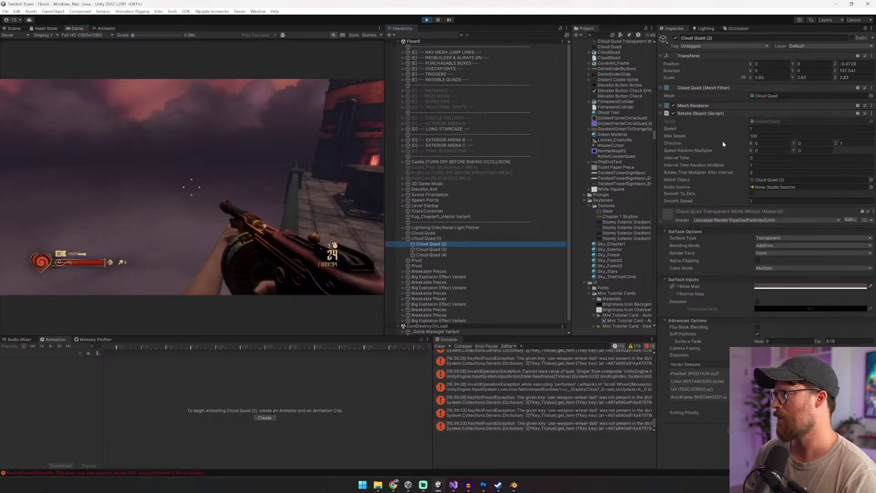
pyautogui.click(761, 129)
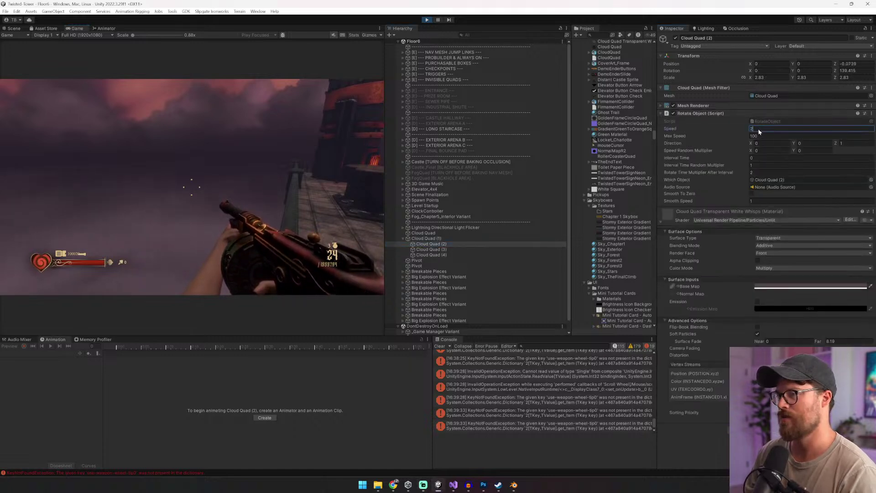
pyautogui.click(501, 249)
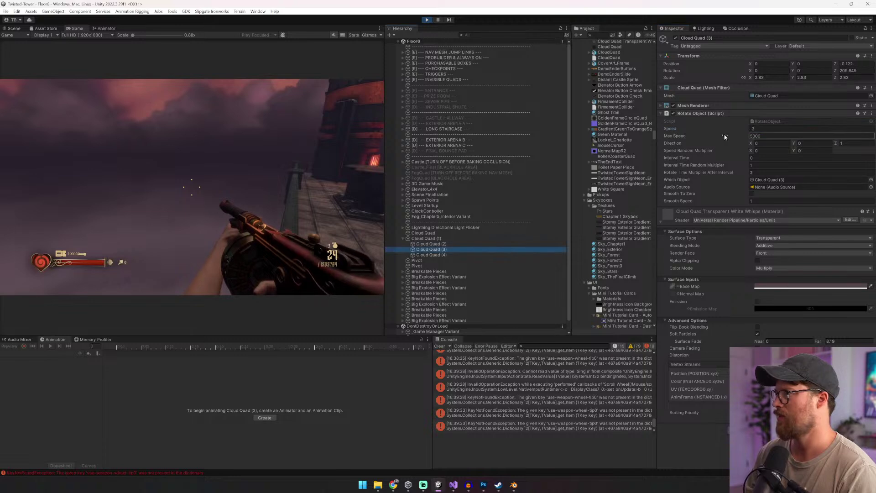
pyautogui.write('12')
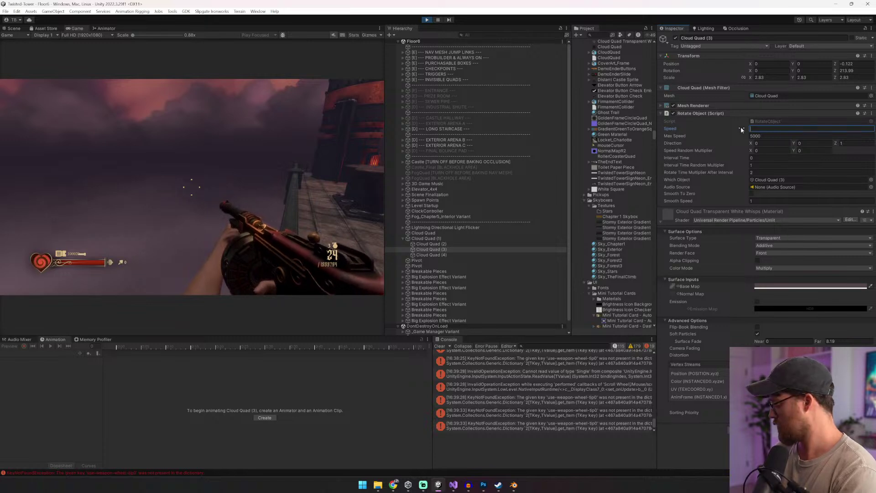
pyautogui.click(338, 208)
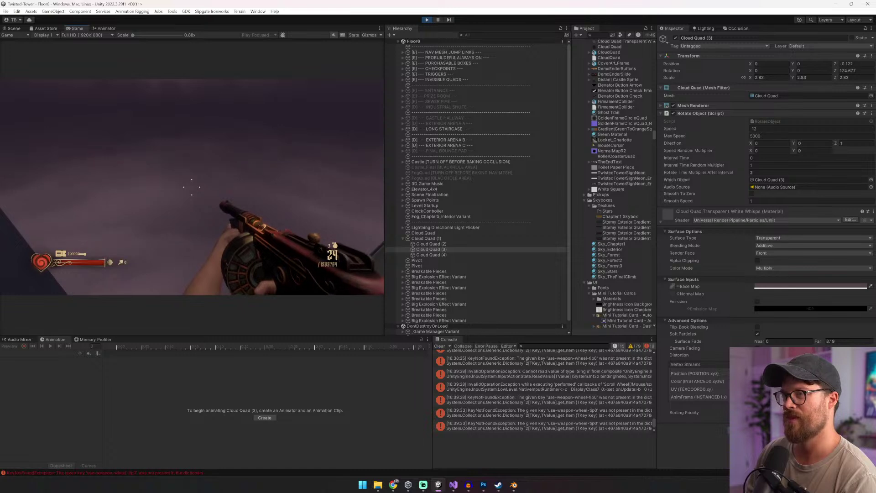
# Step: Try rotation speeds of -5 on Cloud Quad (3) and 4 on Cloud Quad (4), and watch the clouds in the game
pyautogui.hotkey('alt', 'Tab')
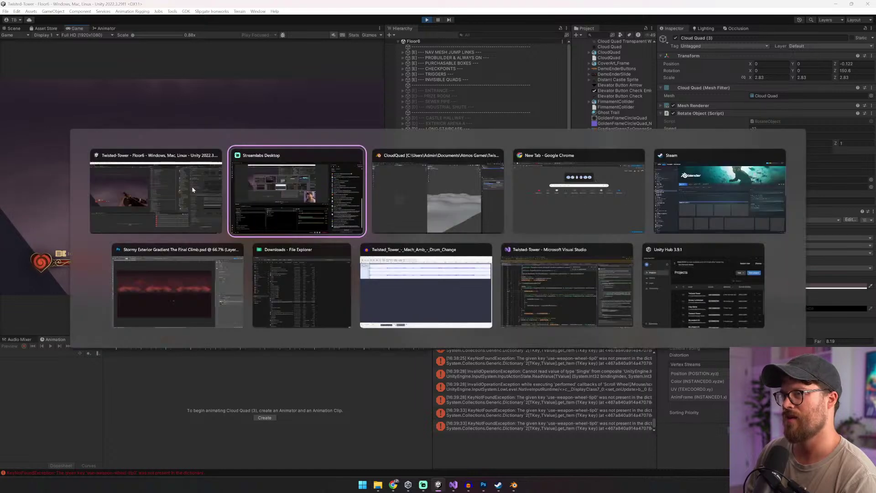
pyautogui.click(735, 128)
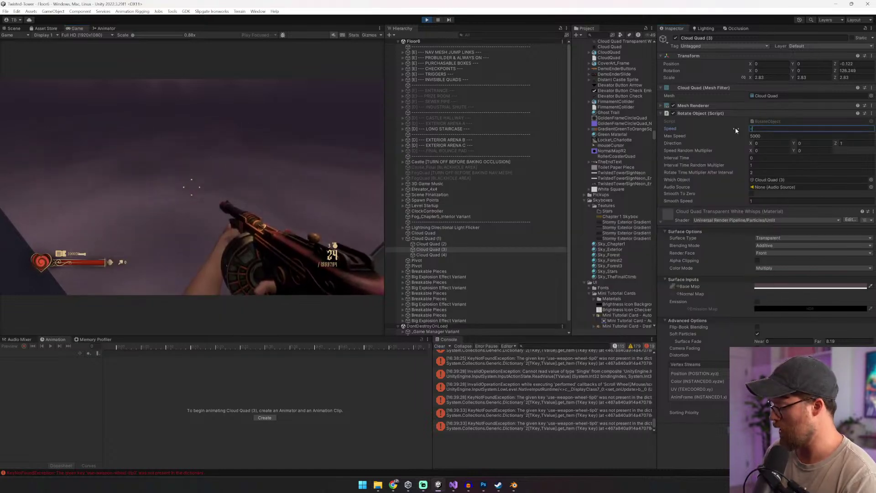
pyautogui.write('-5')
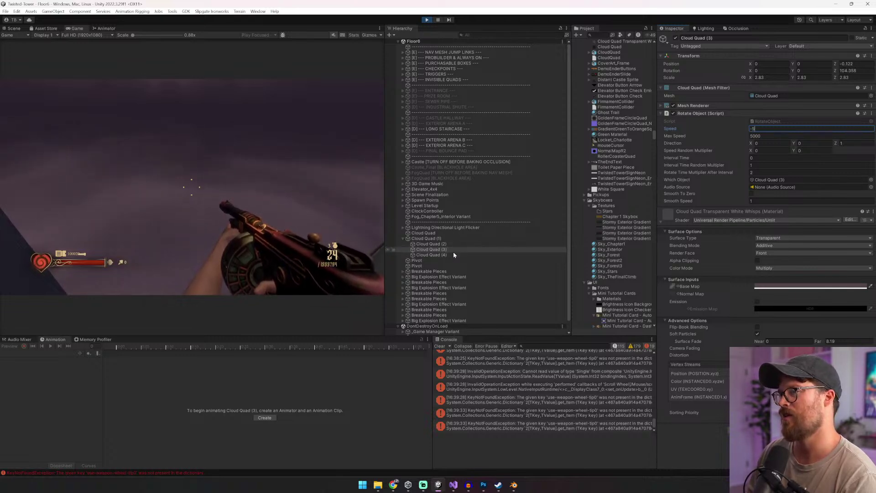
pyautogui.click(453, 255)
pyautogui.click(760, 129)
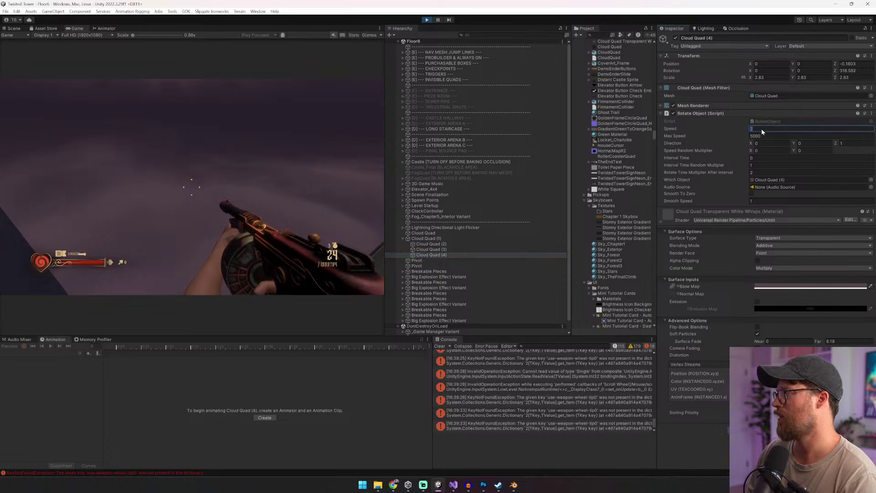
pyautogui.write('4')
pyautogui.click(279, 188)
pyautogui.scroll(-1, 192, 187)
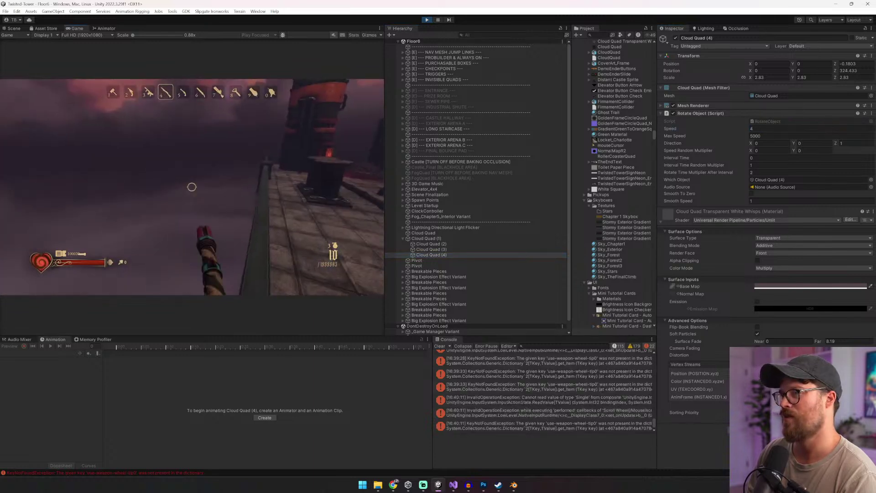
pyautogui.scroll(-1, 192, 187)
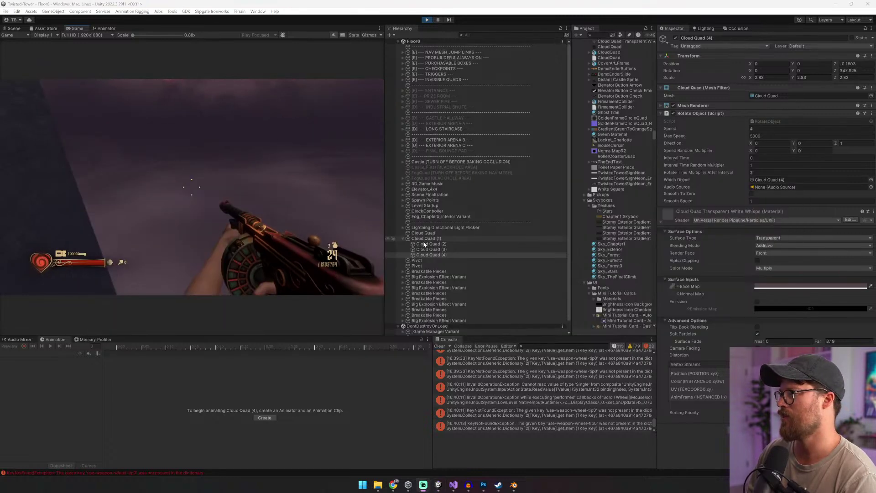
# Step: Set the rotation speed to -2 on Cloud Quad (3) and 3 on Cloud Quad (4), and check the motion in the game
pyautogui.click(431, 243)
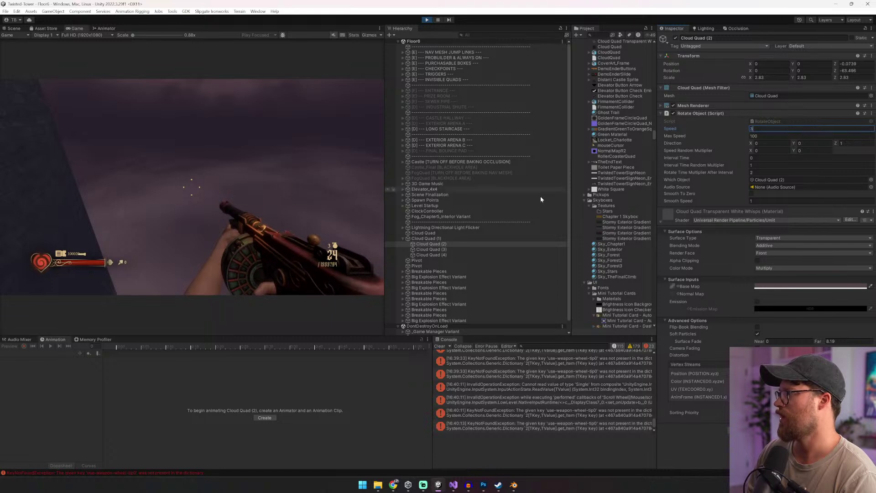
pyautogui.click(504, 249)
pyautogui.moveTo(759, 128); pyautogui.dragTo(733, 128)
pyautogui.write('-2')
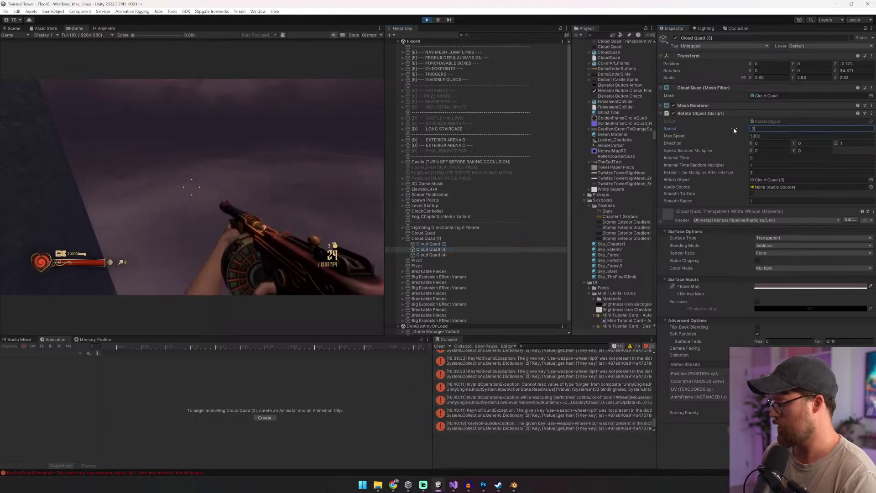
pyautogui.click(458, 255)
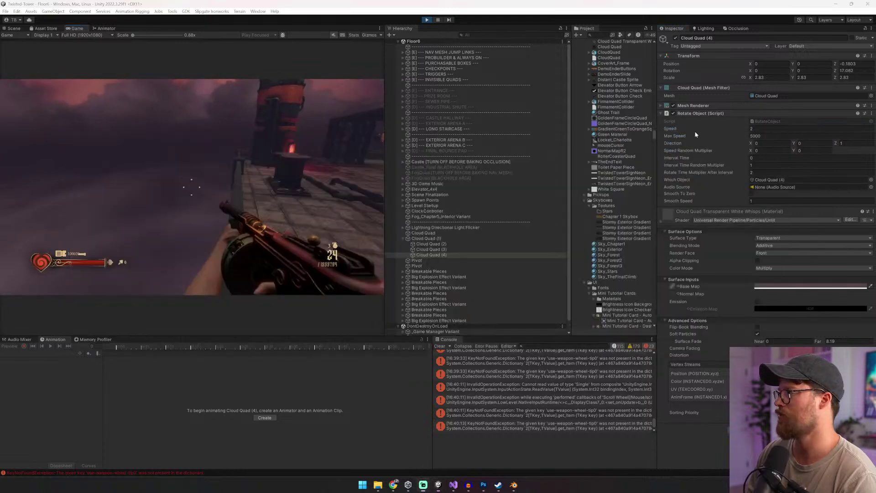
pyautogui.click(758, 128)
pyautogui.write('3')
pyautogui.press('Return')
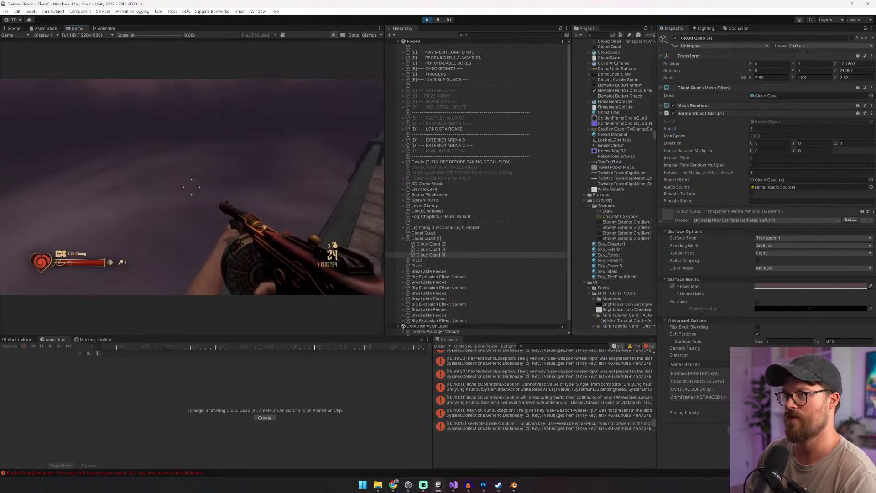
pyautogui.scroll(-1, 191, 187)
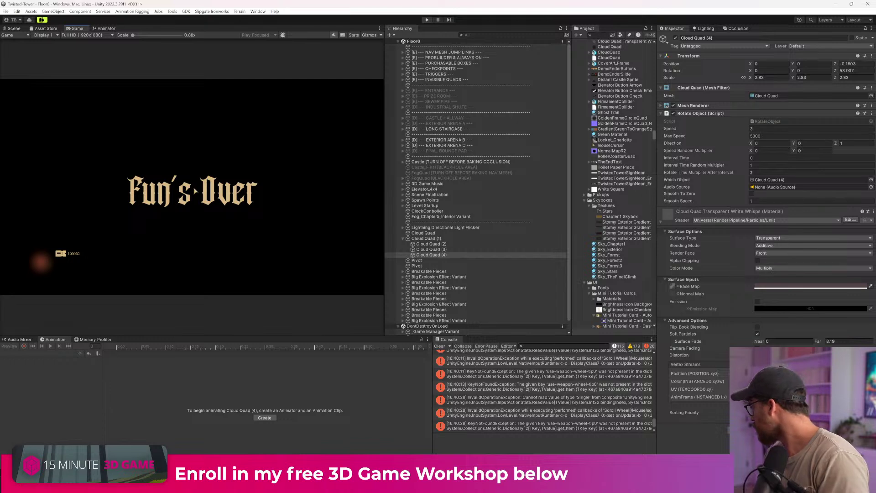
# Step: Stop the running game and examine the Cloud Quad layers around the tower in the Scene view
pyautogui.hotkey('ctrl', 'p')
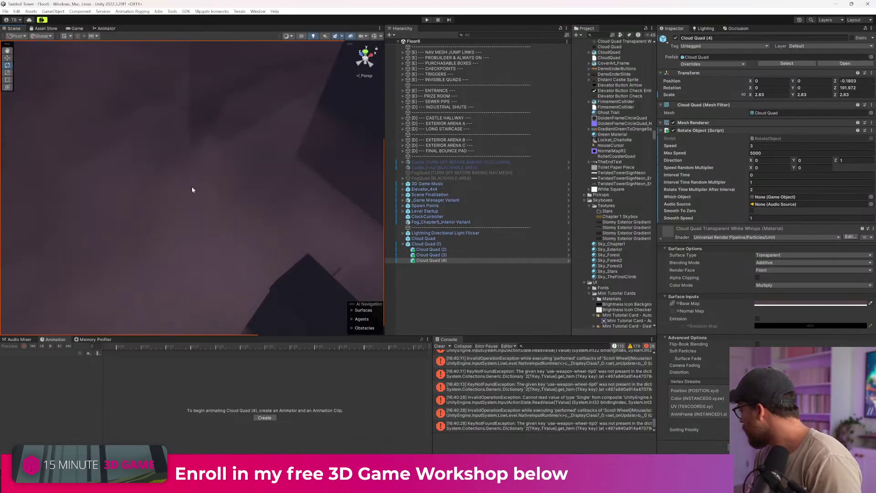
pyautogui.click(461, 252)
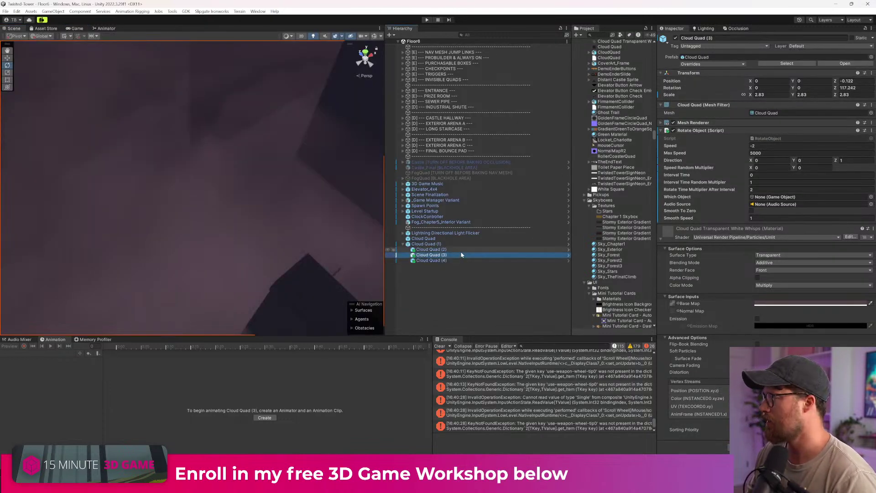
pyautogui.moveTo(323, 249); pyautogui.dragTo(510, 181, button='right')
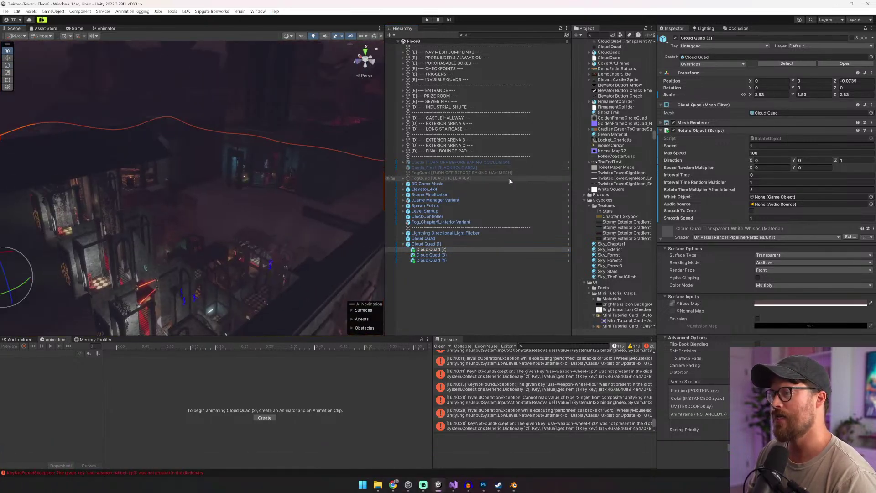
pyautogui.moveTo(341, 207); pyautogui.dragTo(511, 181, button='right')
pyautogui.press('w')
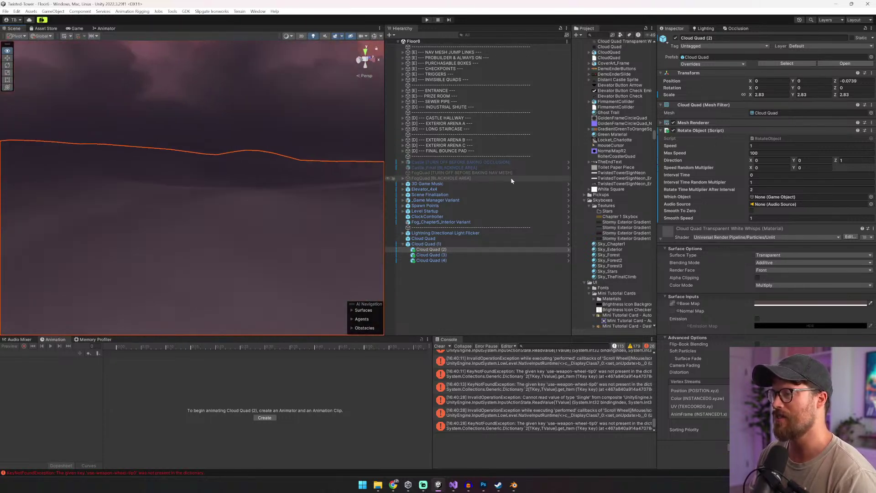
pyautogui.moveTo(164, 150); pyautogui.dragTo(233, 155, button='right')
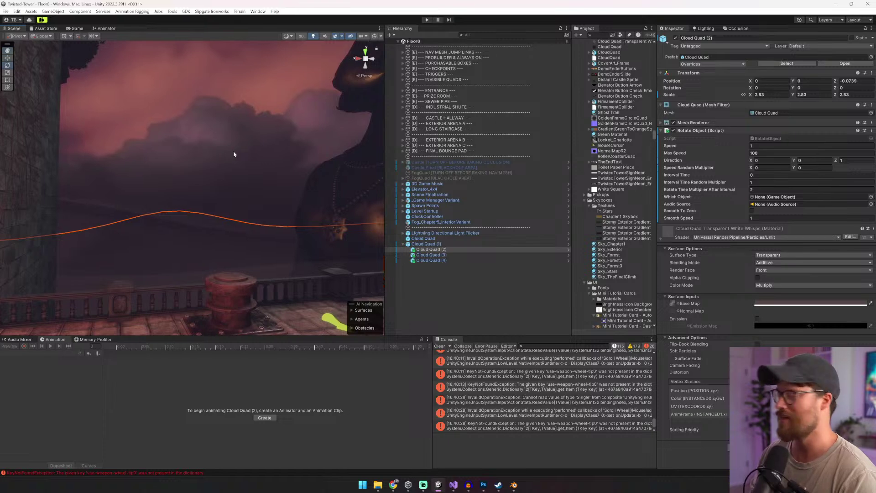
# Step: Set the Cloud Quad Transparent White Whisps material's Render Face to Both and check the layers from the balcony in the scene
pyautogui.click(757, 270)
pyautogui.click(772, 278)
pyautogui.moveTo(315, 233); pyautogui.dragTo(359, 240, button='right')
pyautogui.click(430, 255)
pyautogui.moveTo(292, 243); pyautogui.dragTo(360, 237, button='right')
pyautogui.click(301, 211)
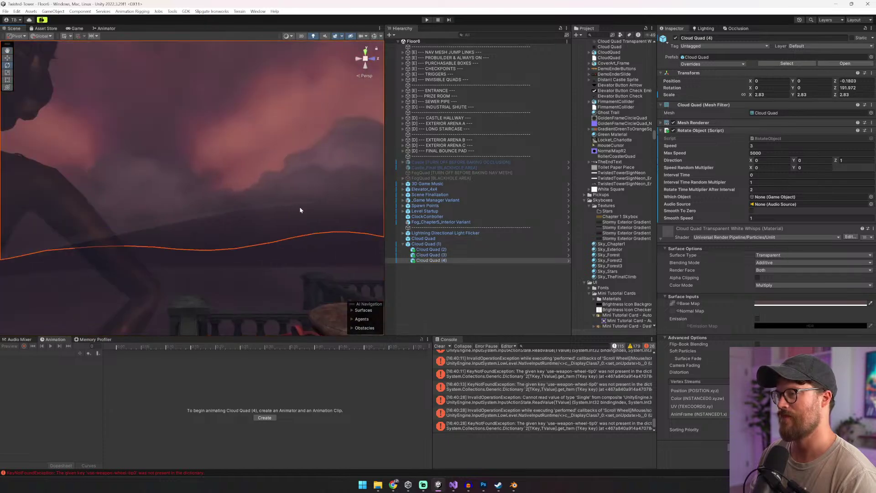
pyautogui.moveTo(301, 211); pyautogui.dragTo(387, 196, button='right')
# Step: Run the game and play through the castle corridors and outdoor area with the clouds' double-sided material applied
pyautogui.click(427, 20)
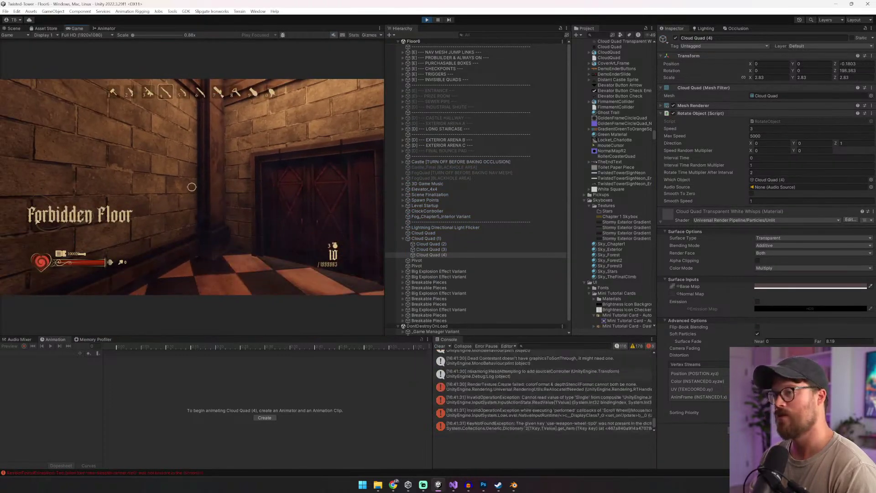
pyautogui.press('w')
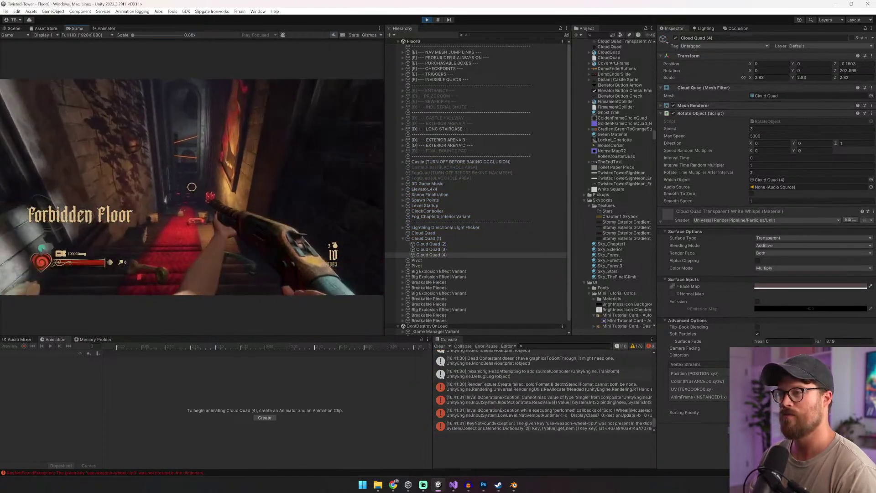
pyautogui.press('w')
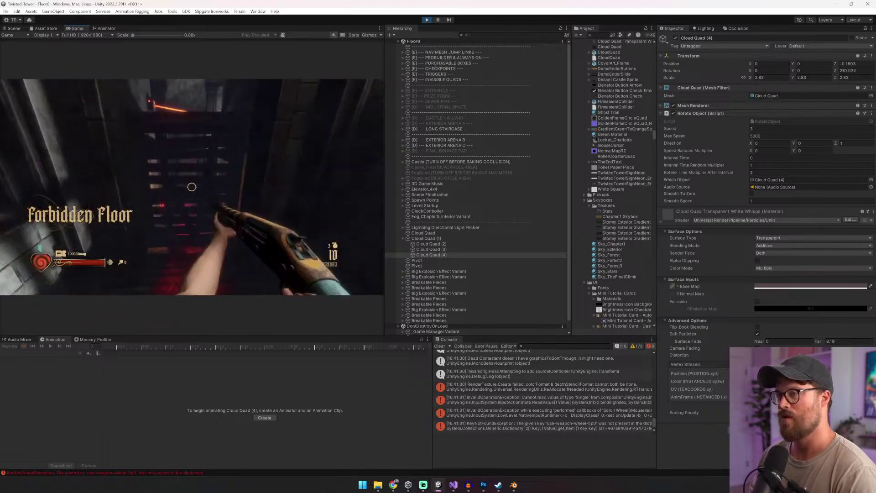
pyautogui.press('w')
pyautogui.click(192, 187)
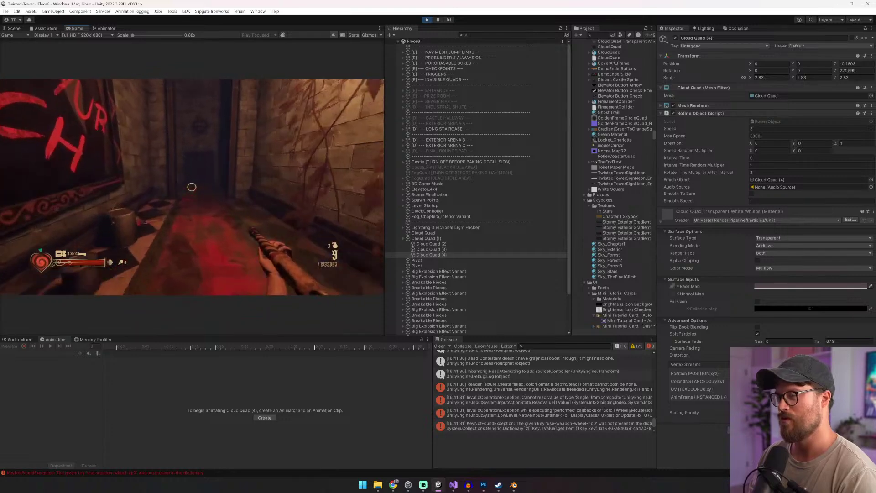
pyautogui.press('w')
pyautogui.press('r')
pyautogui.press('e')
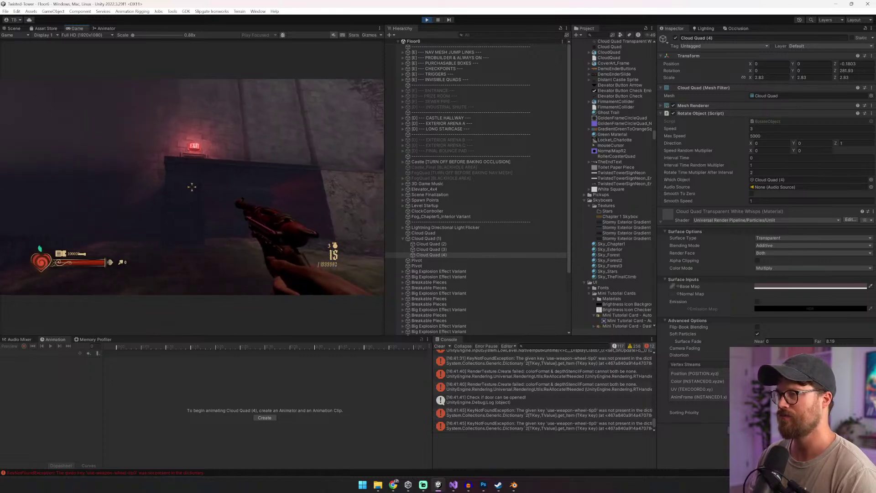
pyautogui.press('e')
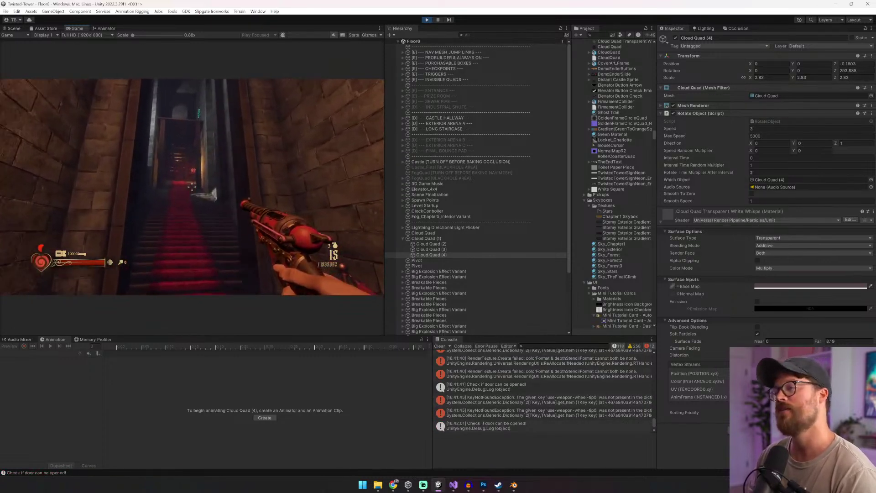
pyautogui.scroll(-1, 192, 187)
pyautogui.press('w')
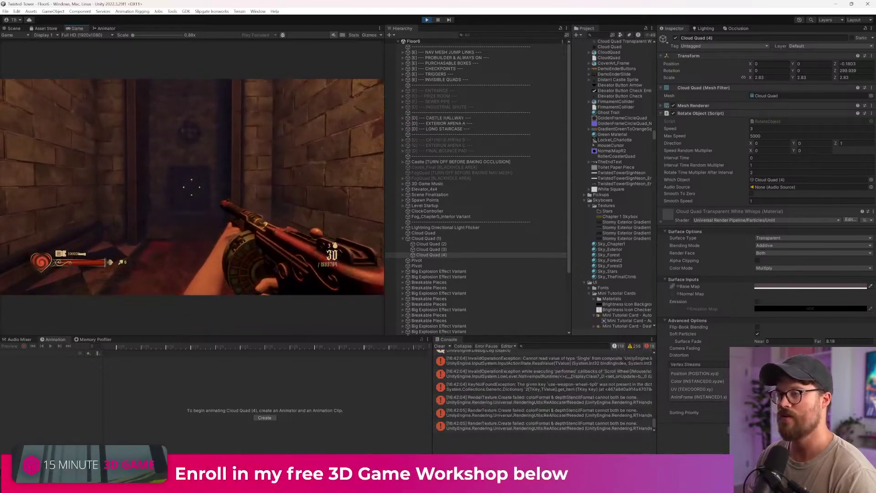
# Step: Walk back and forth in the graffiti corridor to examine when the level section groups switch on and off in the Hierarchy
pyautogui.press('s')
pyautogui.press('shift')
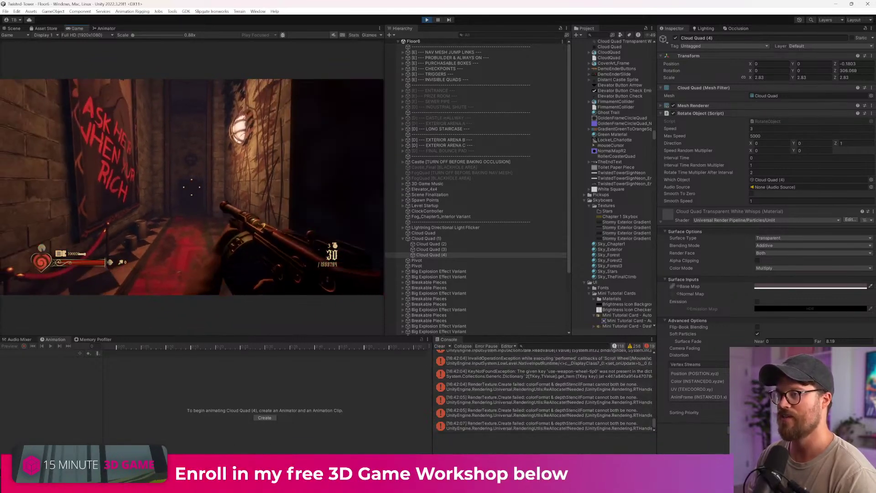
pyautogui.press('w')
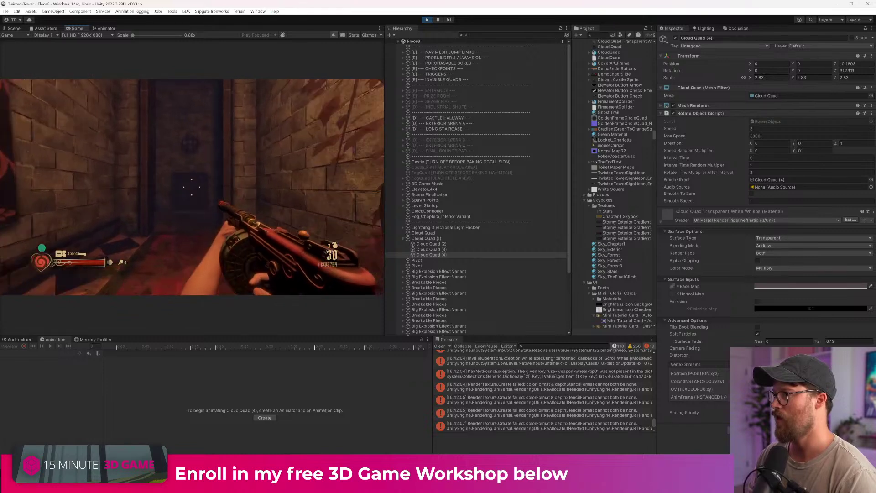
pyautogui.press('s')
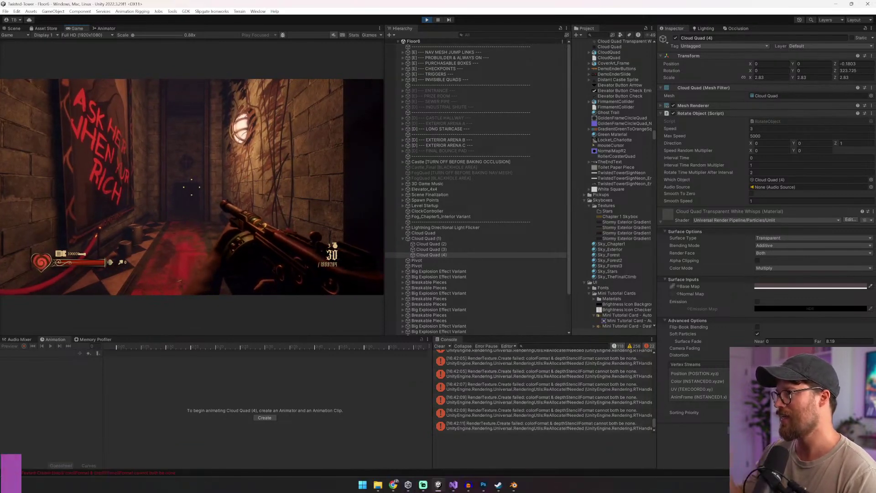
pyautogui.press('w')
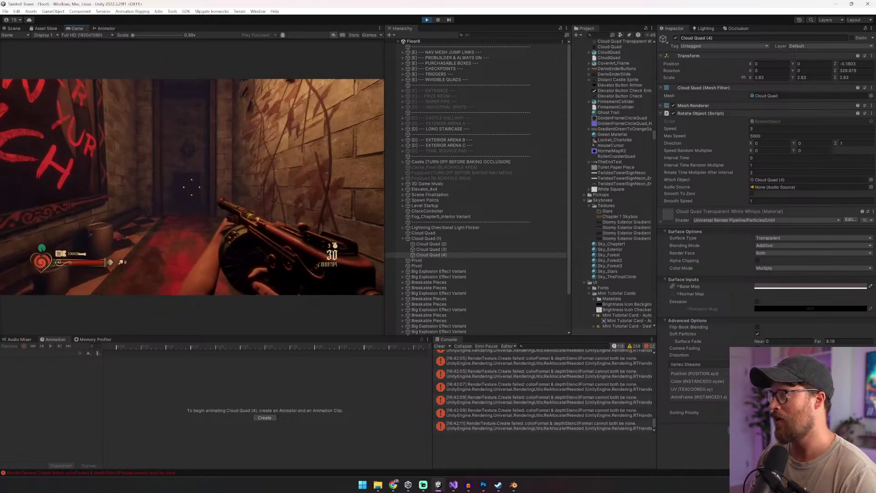
pyautogui.press('s')
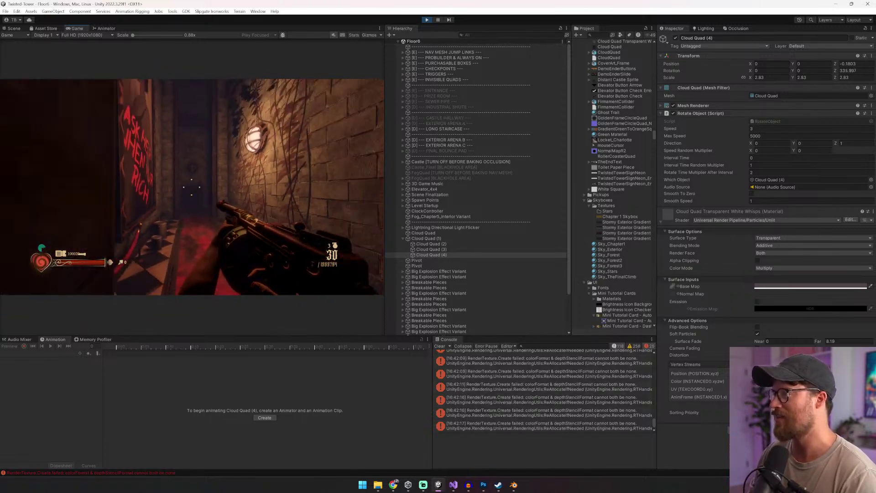
# Step: Stop the game and move Cloud Quad (1) with its child layers into the EXTERIOR ARENA C group
pyautogui.hotkey('ctrl', 'p')
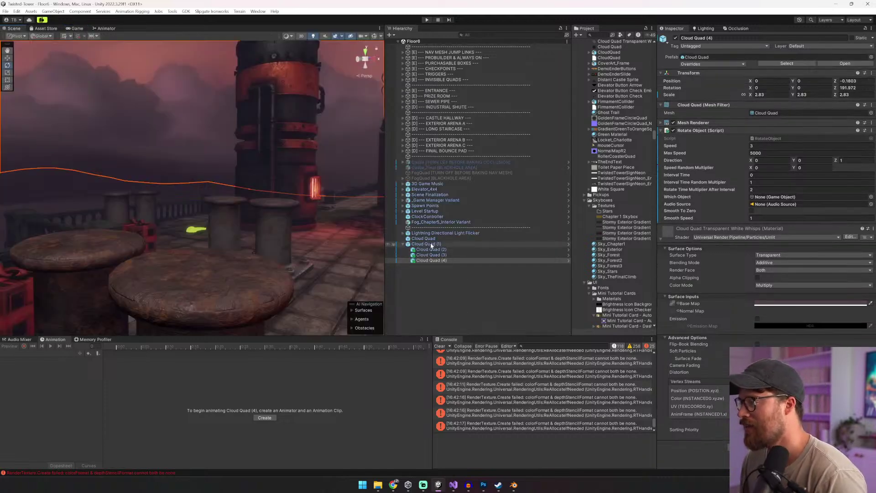
pyautogui.click(425, 244)
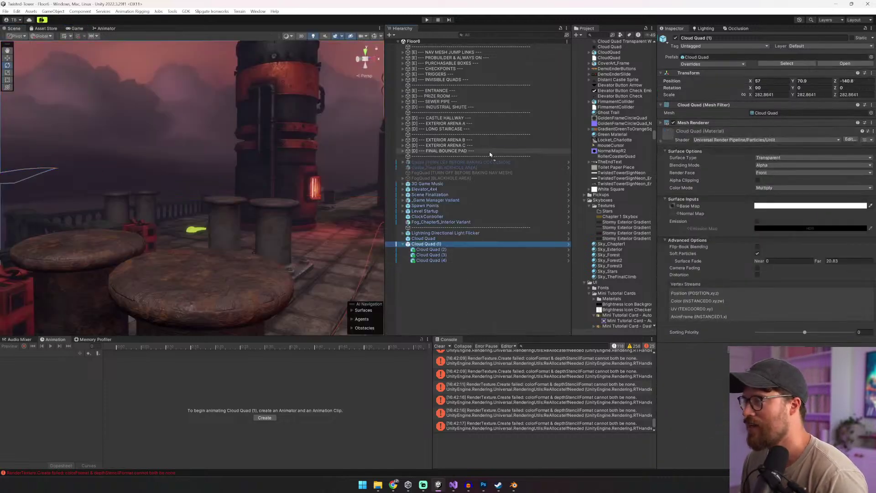
# Step: Run the game again and walk from the outdoor arena through the castle corridor to check the regrouped cloud layers
pyautogui.click(426, 20)
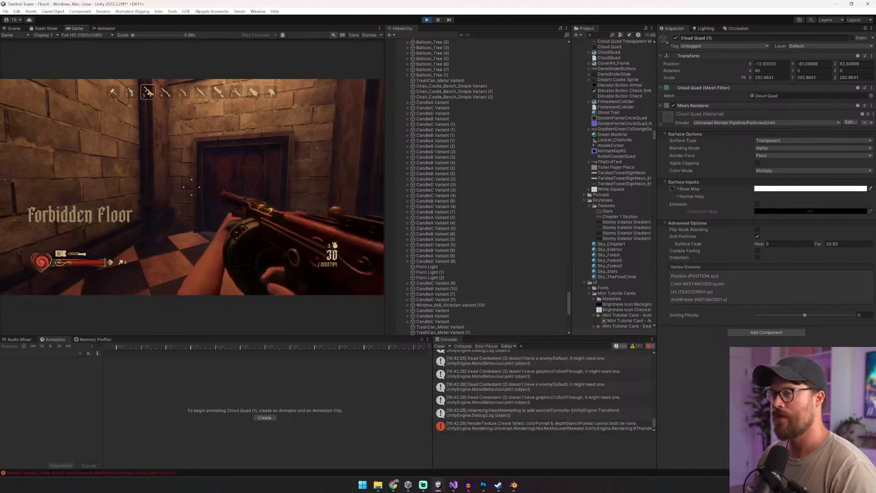
pyautogui.press('w')
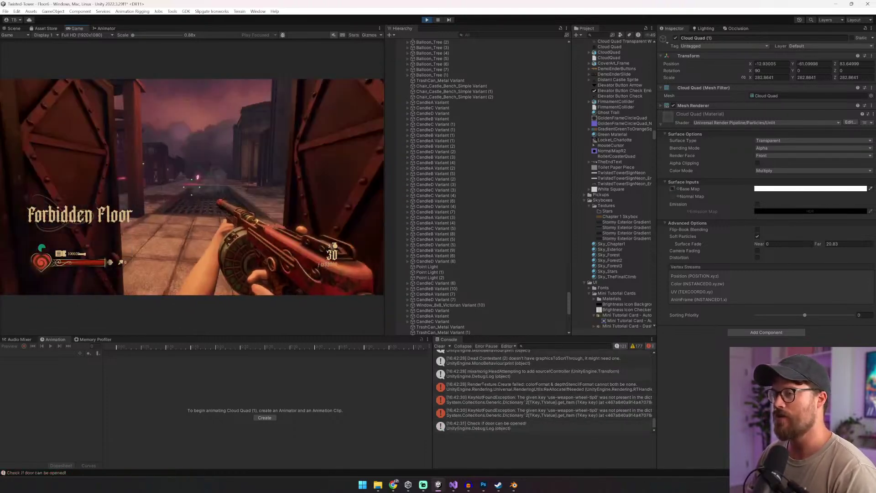
pyautogui.scroll(-1, 191, 187)
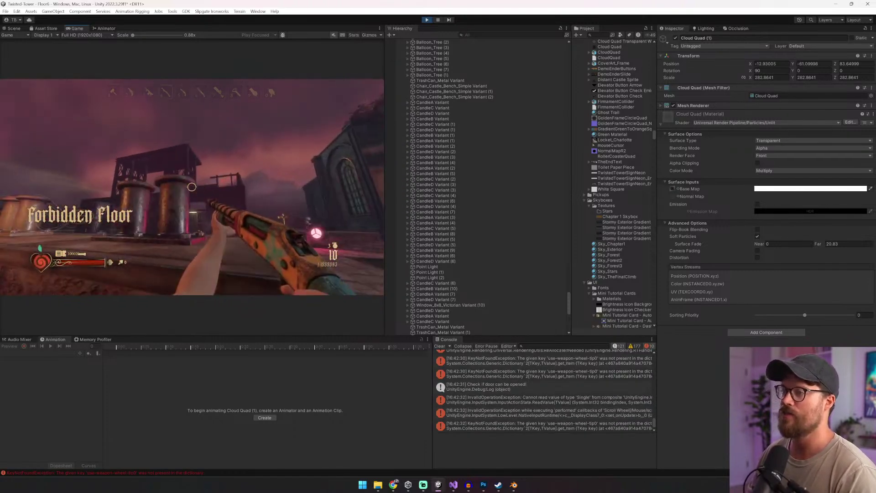
pyautogui.scroll(-1, 191, 187)
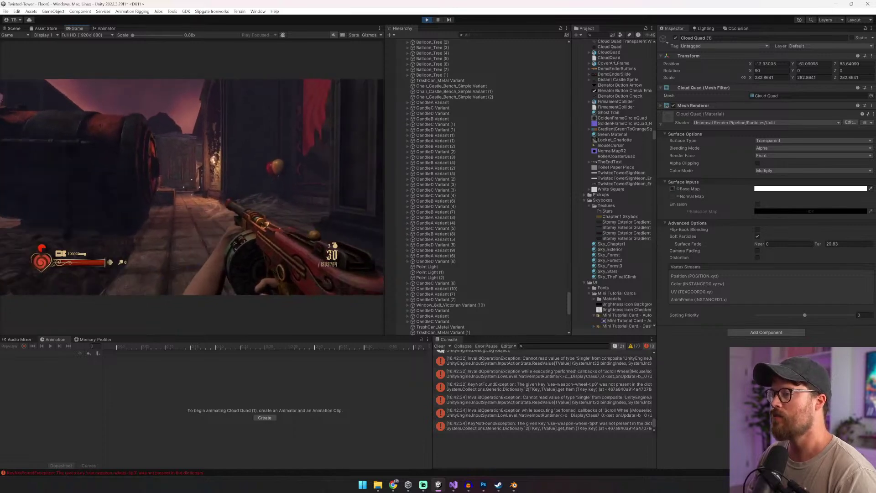
pyautogui.press('w')
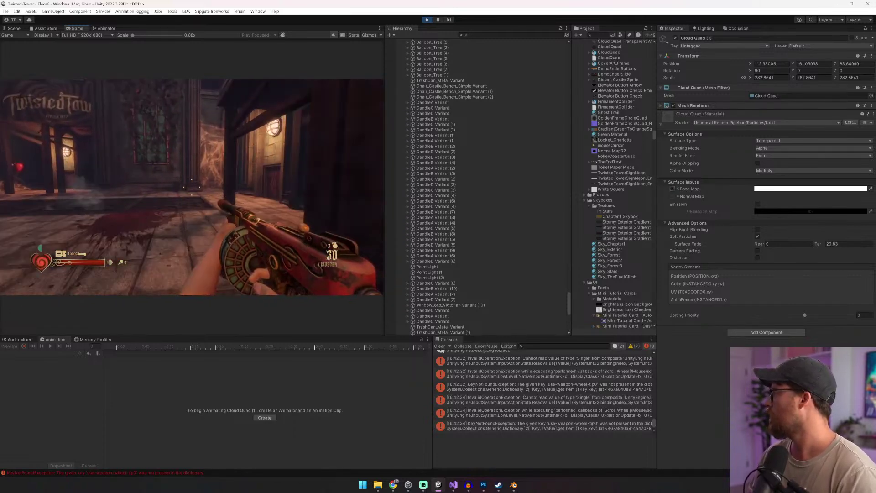
pyautogui.press('w')
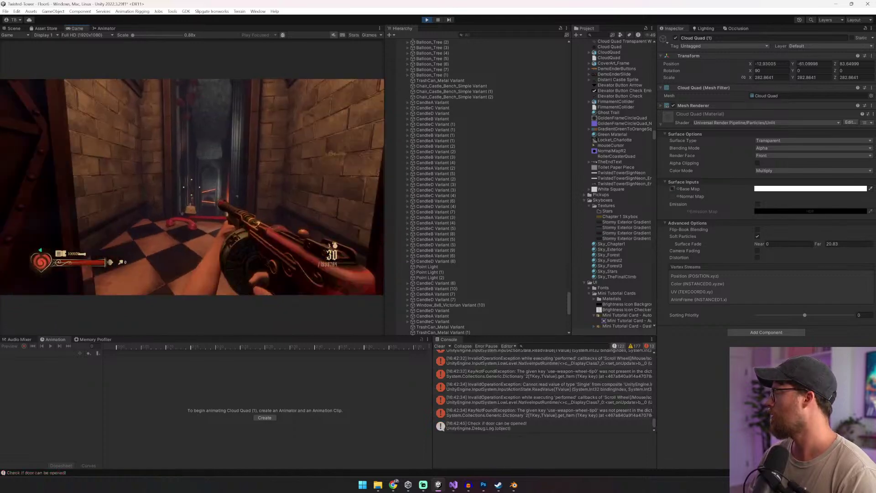
pyautogui.scroll(-1, 192, 187)
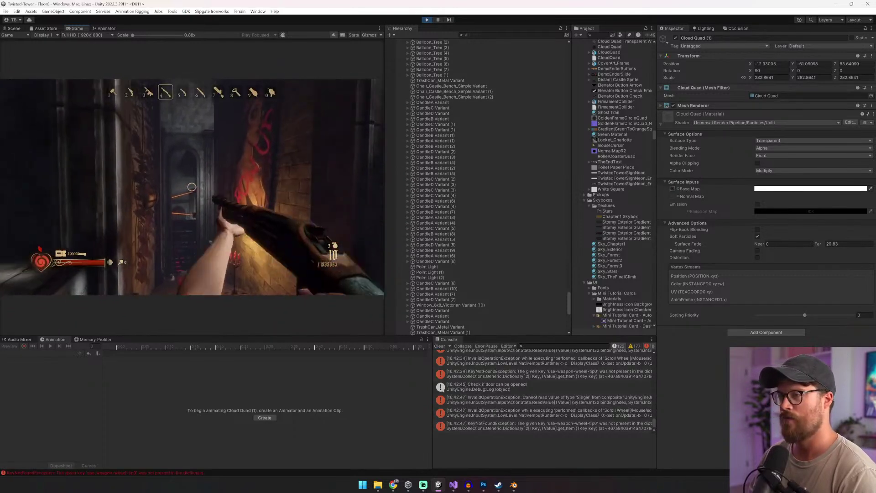
pyautogui.press('2')
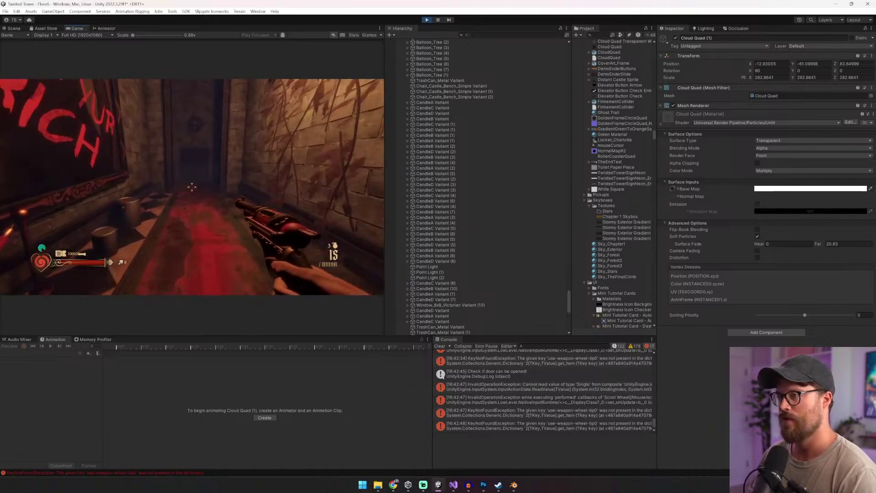
pyautogui.press('w')
pyautogui.press('e')
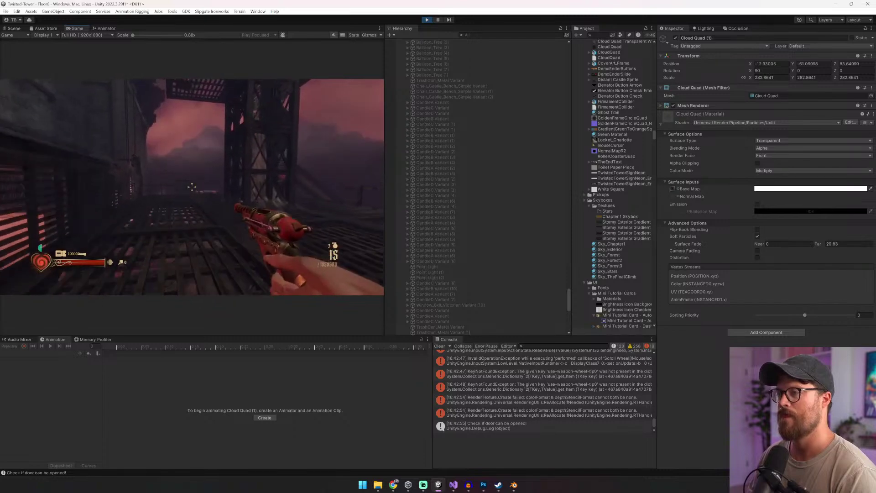
# Step: Cross the terrace to inspect the sky and fog beyond its railing, and stop the game
pyautogui.press('w')
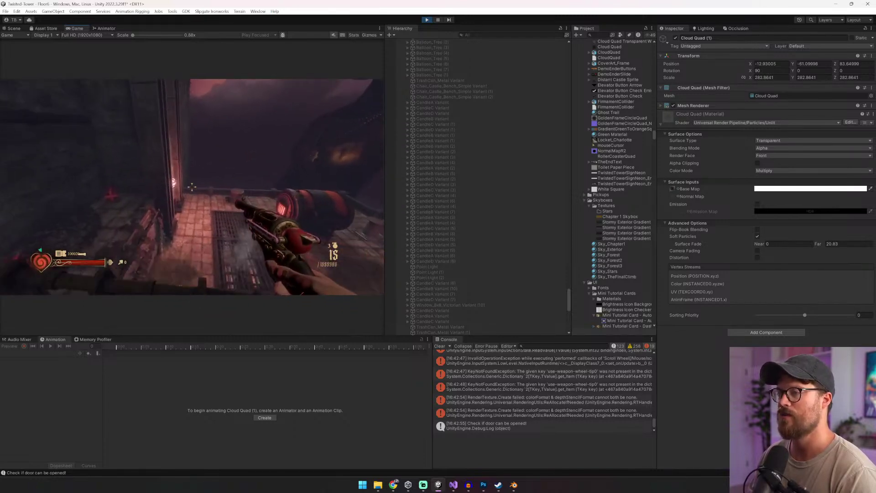
pyautogui.press('w')
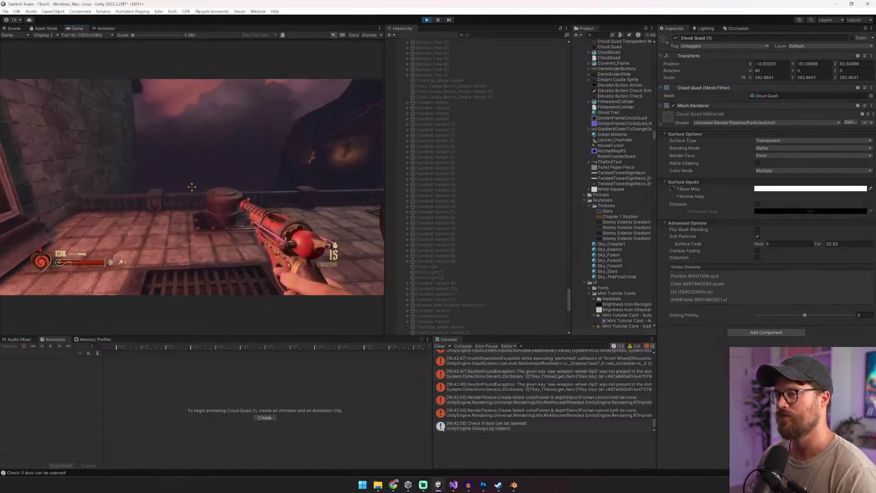
pyautogui.press('w')
pyautogui.press('space')
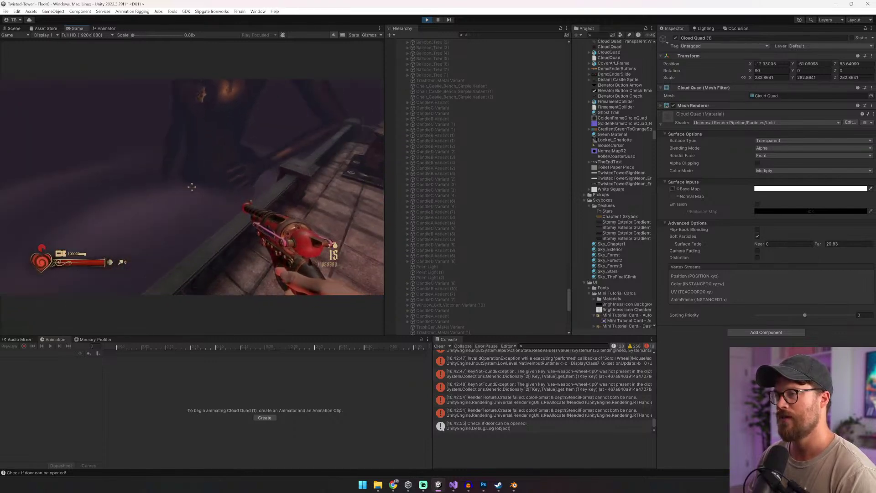
pyautogui.hotkey('ctrl', 'p')
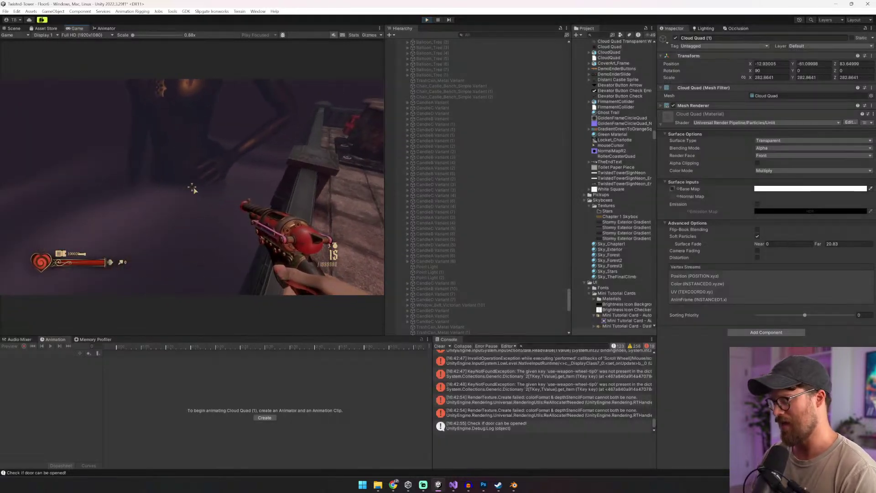
pyautogui.hotkey('ctrl', 'p')
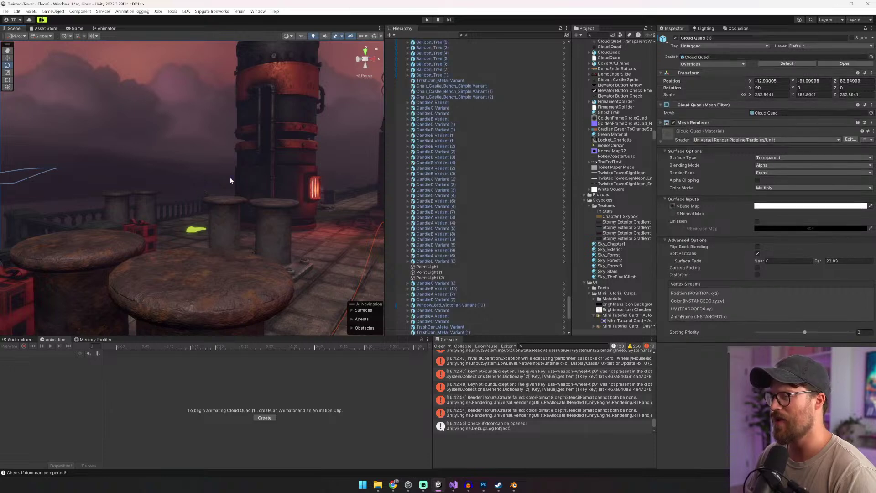
# Step: Delete the standalone Cloud Quad at the end of the Hierarchy, outside the arena groups
pyautogui.click(439, 228)
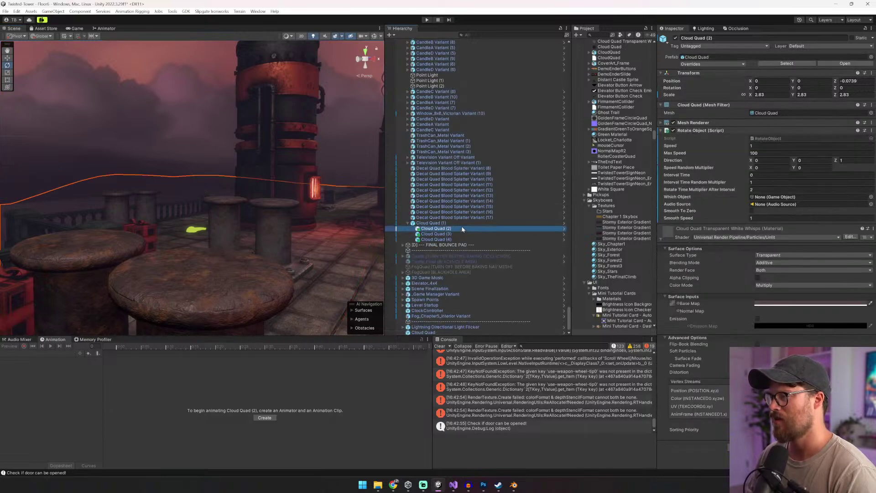
pyautogui.click(441, 223)
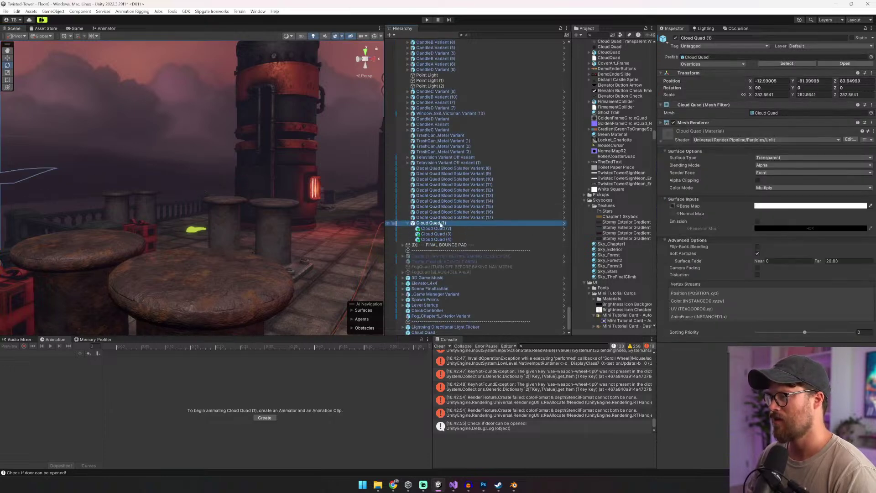
pyautogui.click(464, 332)
pyautogui.press('Delete')
# Step: Rename Cloud Quad (1), the parent of the three cloud layers, to Cloud Quads
pyautogui.click(439, 229)
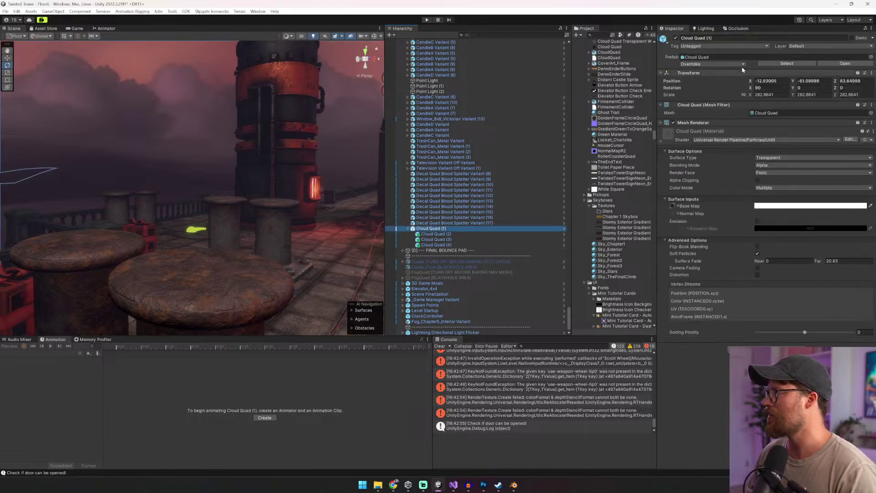
pyautogui.click(436, 234)
pyautogui.press('Up')
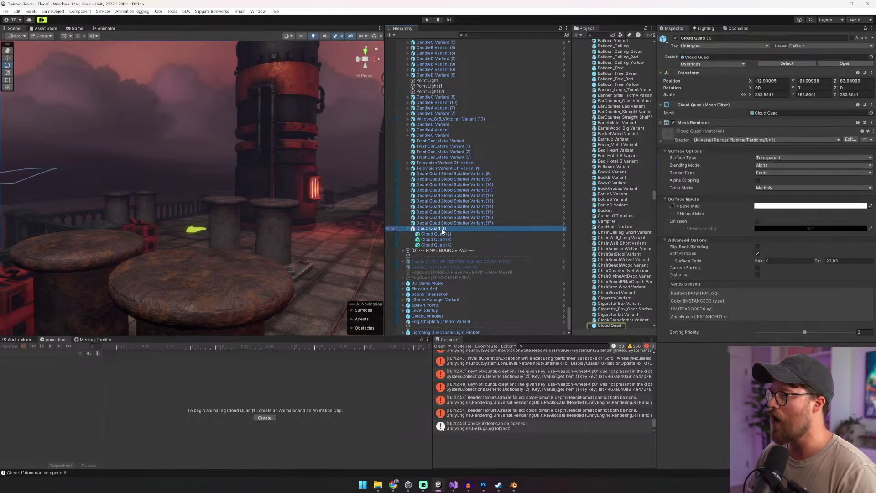
pyautogui.press('F2')
pyautogui.moveTo(442, 229); pyautogui.dragTo(456, 228)
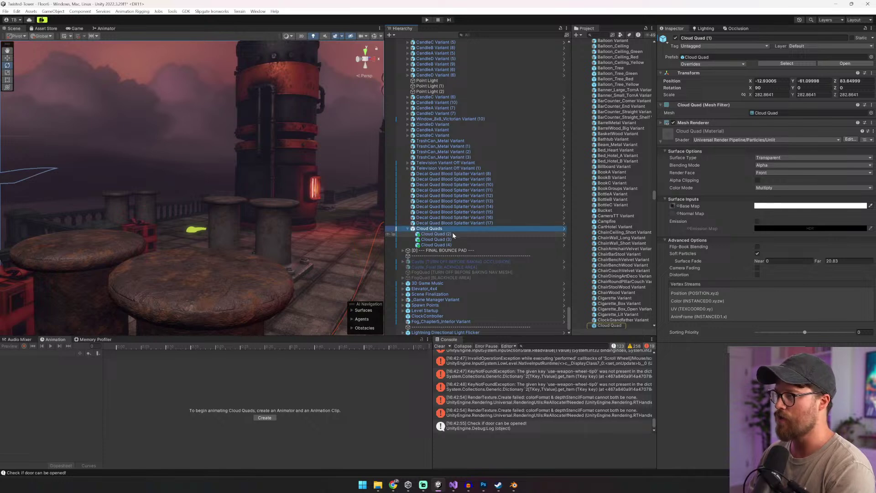
pyautogui.press('Return')
# Step: Save the Cloud Quads object as a prefab variant in the project folder that holds the Cloud Quad prefab
pyautogui.moveTo(428, 229); pyautogui.dragTo(624, 302)
pyautogui.click(457, 252)
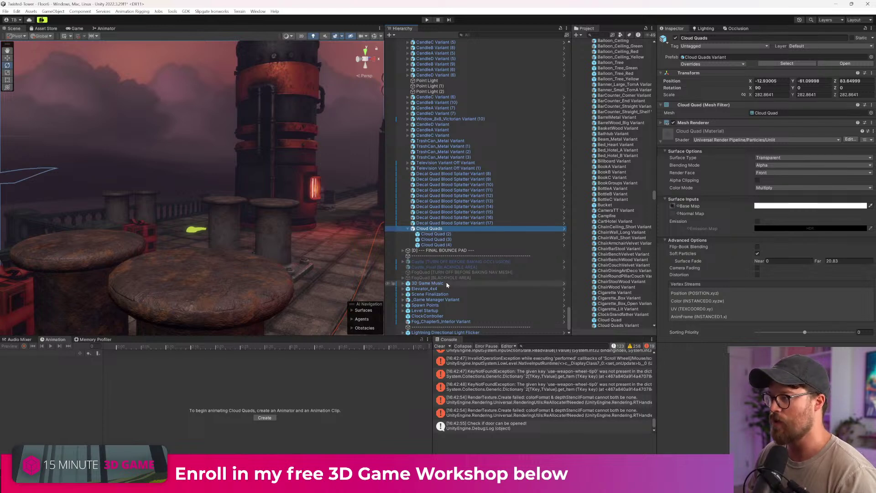
pyautogui.scroll(3, 446, 284)
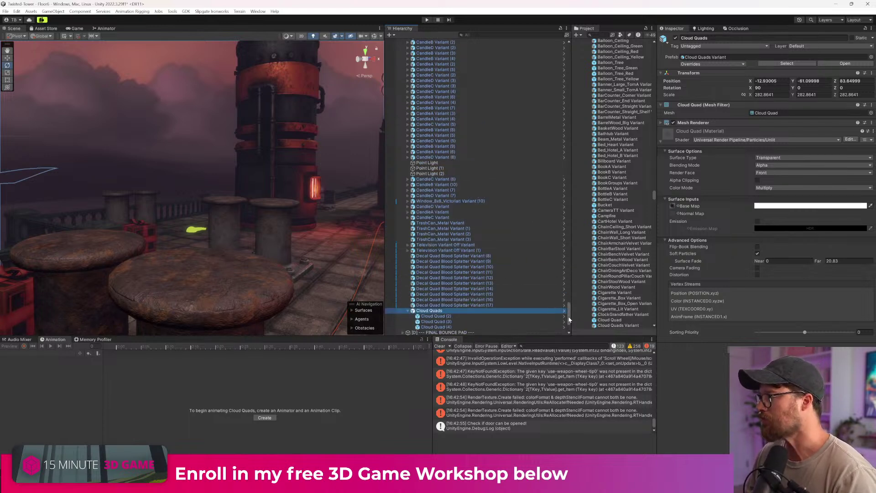
# Step: Collapse the EXTERIOR ARENA C group and check the exterior arena groups A, B and C in the Hierarchy
pyautogui.moveTo(569, 319); pyautogui.dragTo(582, 27)
pyautogui.click(403, 146)
pyautogui.click(464, 141)
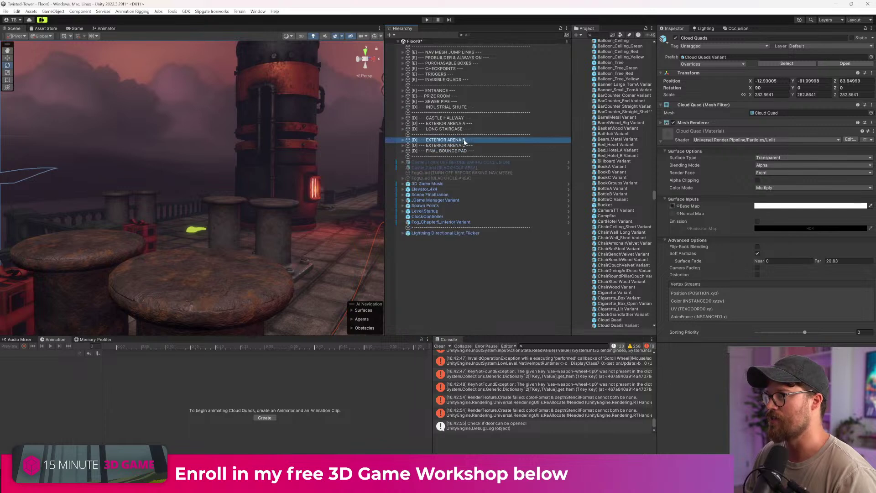
pyautogui.click(462, 146)
pyautogui.moveTo(211, 182); pyautogui.dragTo(148, 209, button='right')
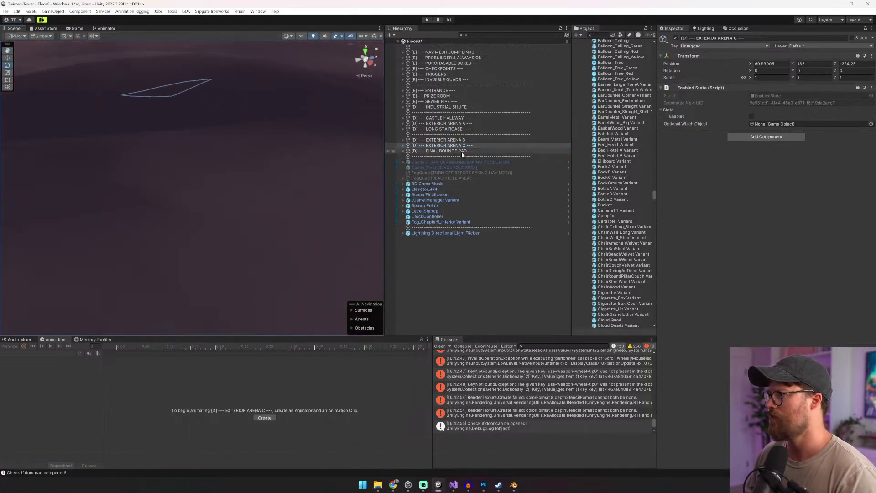
pyautogui.click(461, 123)
pyautogui.click(439, 145)
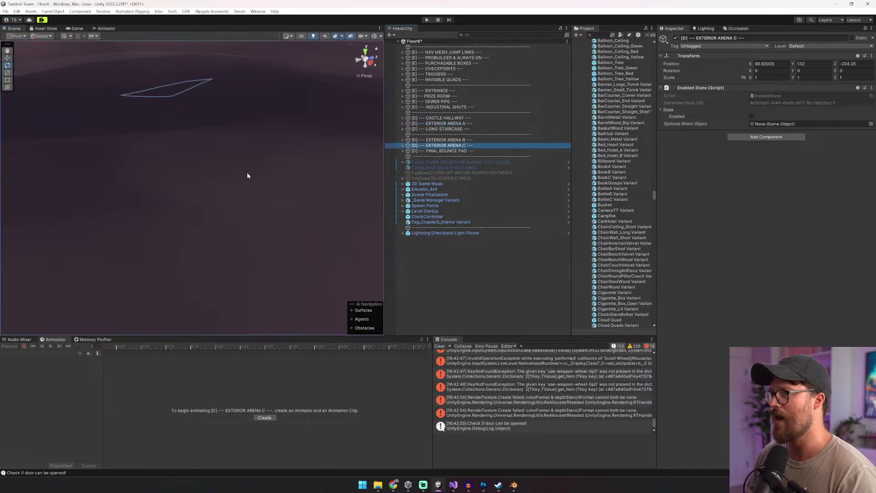
# Step: Copy the Cloud Quads object from EXTERIOR ARENA C into the EXTERIOR ARENA A group
pyautogui.click(256, 178)
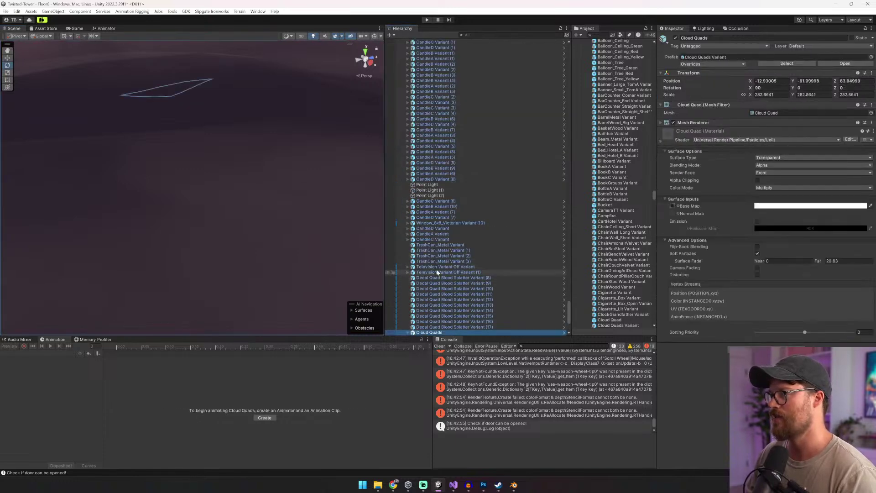
pyautogui.moveTo(569, 314); pyautogui.dragTo(572, 49)
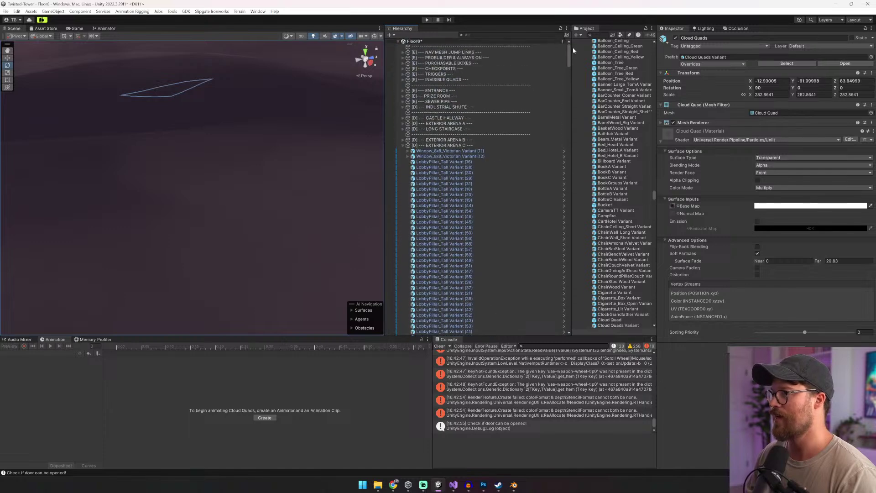
pyautogui.click(403, 145)
pyautogui.click(403, 123)
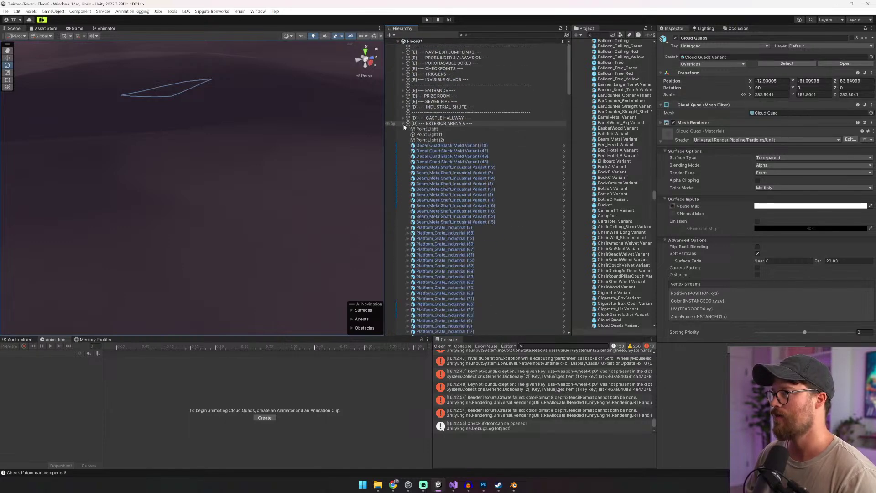
pyautogui.click(443, 151)
pyautogui.hotkey('ctrl', 'v')
# Step: Move the copied Cloud Quads to about X 135.3, Y -57.9, Z -150.2, and collapse the EXTERIOR ARENA A group
pyautogui.moveTo(332, 180); pyautogui.dragTo(795, 174, button='right')
pyautogui.click(7, 58)
pyautogui.moveTo(218, 191); pyautogui.dragTo(183, 251, button='right')
pyautogui.moveTo(180, 256)
pyautogui.mouseDown()
pyautogui.moveTo(180, 151)
pyautogui.moveTo(169, 161)
pyautogui.moveTo(176, 264)
pyautogui.moveTo(188, 245)
pyautogui.mouseUp()
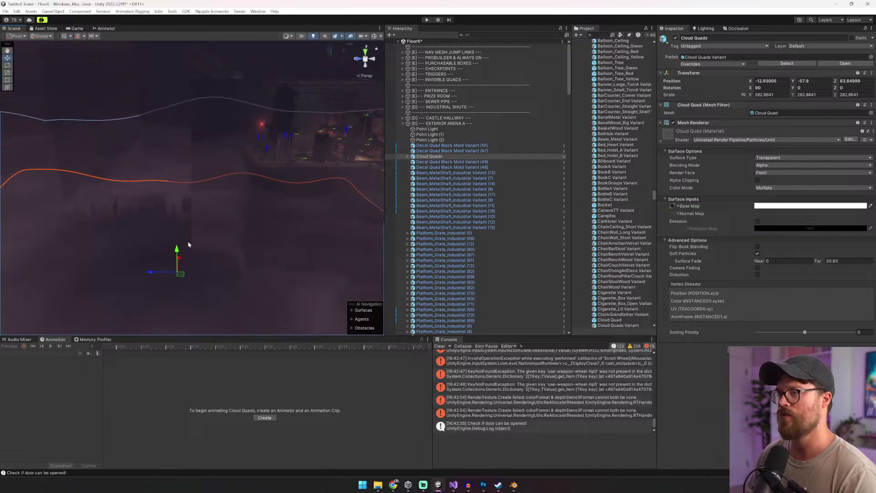
pyautogui.moveTo(183, 276); pyautogui.dragTo(420, 168)
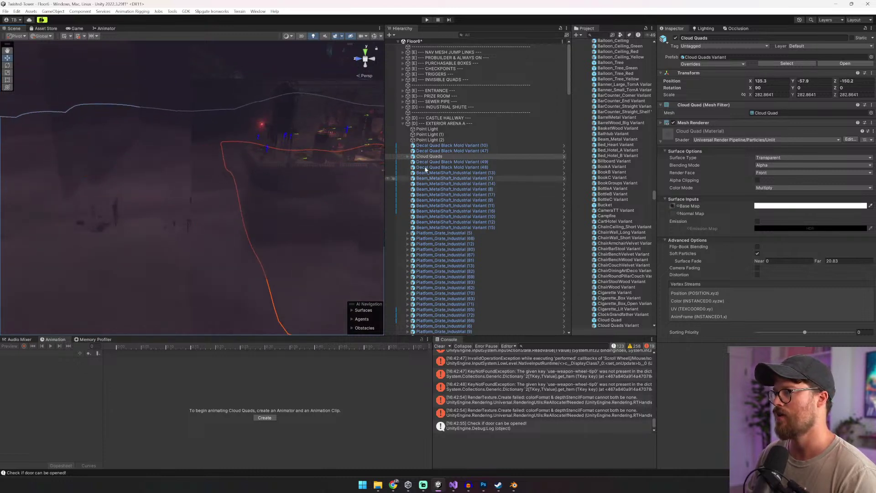
pyautogui.click(403, 123)
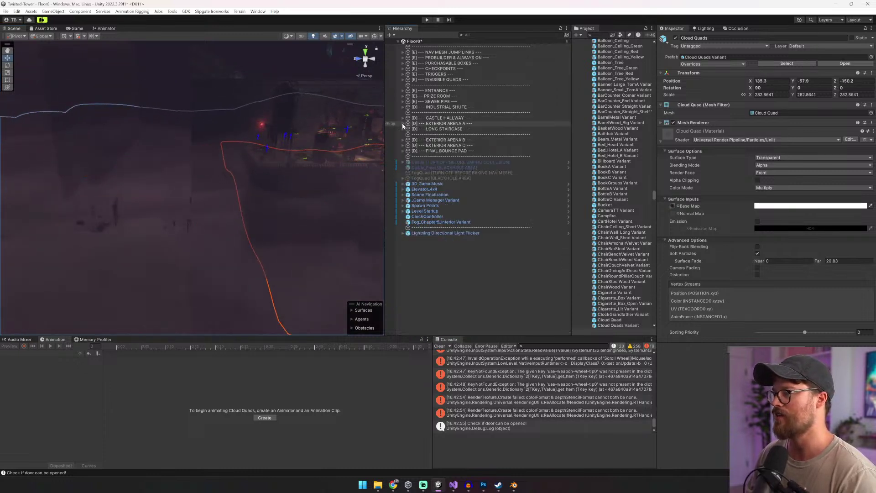
# Step: Toggle EXTERIOR ARENA B off and back on, and deactivate EXTERIOR ARENA C
pyautogui.click(442, 140)
pyautogui.click(675, 38)
pyautogui.click(676, 39)
pyautogui.click(502, 145)
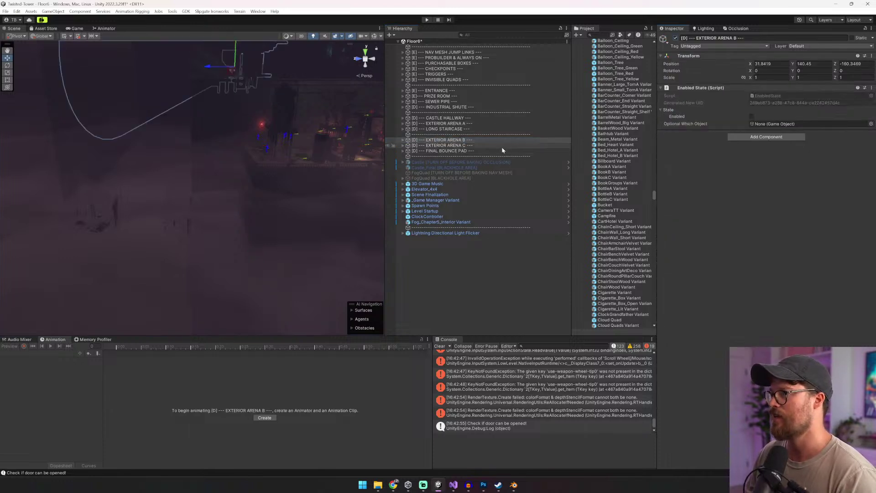
pyautogui.click(675, 39)
# Step: Adjust the height of the Cloud Quads copy around Exterior Arena A in the scene, and collapse its group
pyautogui.press('w')
pyautogui.moveTo(214, 236); pyautogui.dragTo(270, 220, button='right')
pyautogui.click(270, 220)
pyautogui.moveTo(357, 176); pyautogui.dragTo(628, 253, button='right')
pyautogui.moveTo(240, 118); pyautogui.dragTo(234, 89)
pyautogui.moveTo(234, 90); pyautogui.dragTo(399, 122, button='right')
pyautogui.click(402, 123)
# Step: Reactivate the EXTERIOR ARENA C group and start the game
pyautogui.click(439, 146)
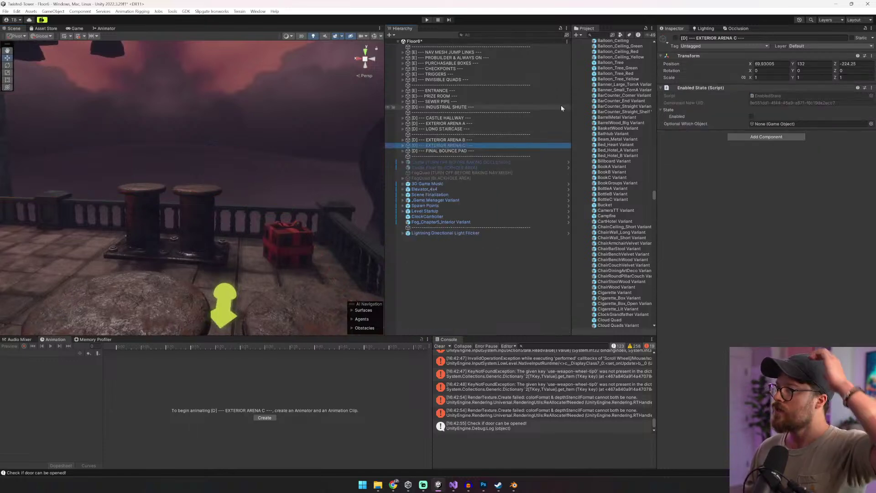
pyautogui.click(675, 38)
pyautogui.moveTo(359, 62); pyautogui.dragTo(312, 98, button='right')
pyautogui.click(427, 20)
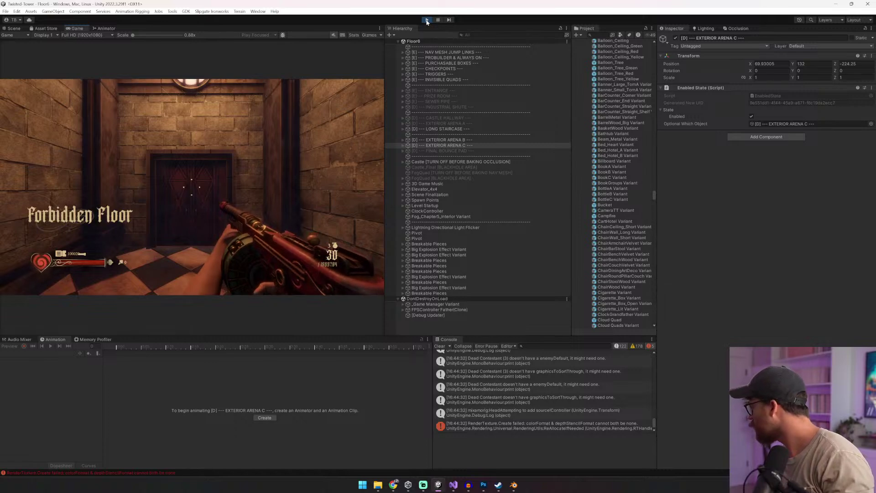
# Step: Open the door ahead, walk out onto the terrace and equip the third weapon
pyautogui.press('w')
pyautogui.scroll(-2, 191, 187)
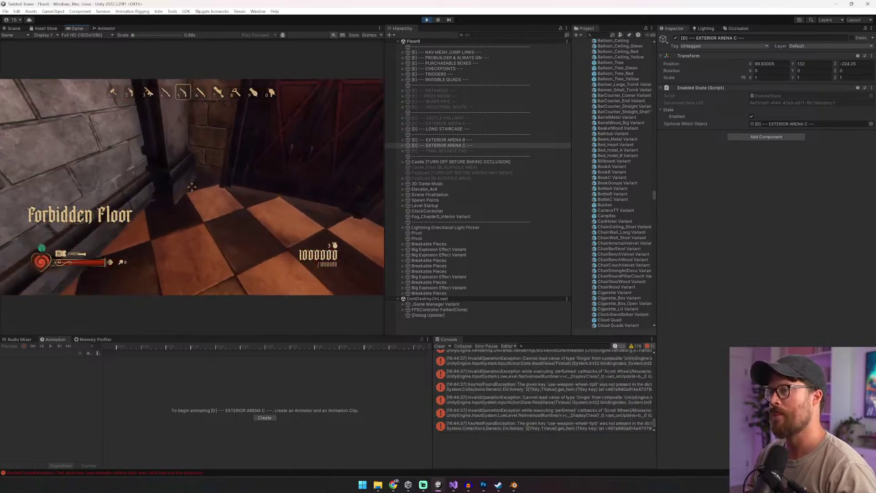
pyautogui.press('e')
pyautogui.press('w')
pyautogui.press('3')
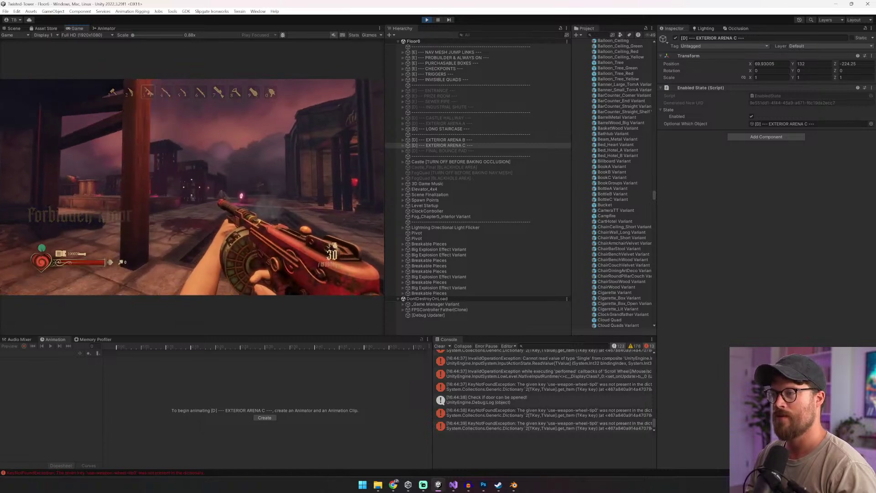
pyautogui.press('w')
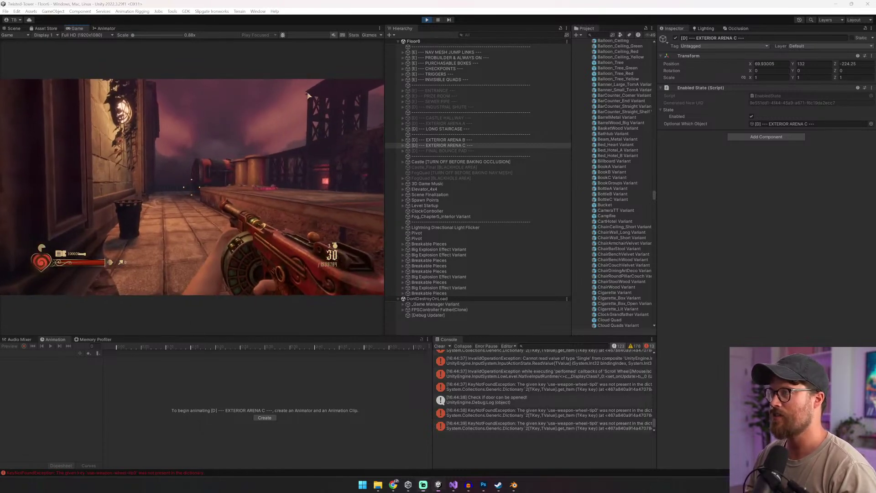
# Step: Run along the terrace past the large tank to the railing, lowering the system volume on the way
pyautogui.hotkey('alt', 'Tab')
pyautogui.click(191, 187)
pyautogui.hotkey('shift', 'w')
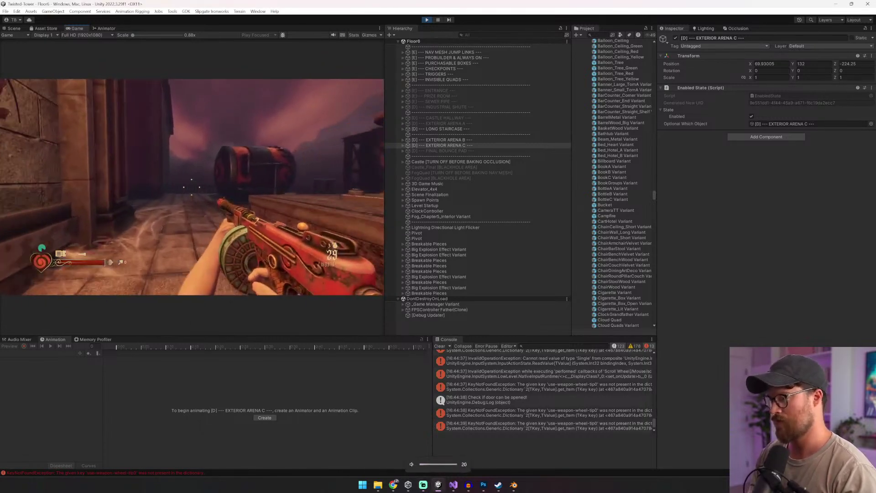
pyautogui.press('XF86AudioLowerVolume')
pyautogui.press('XF86AudioLowerVolume')
pyautogui.press('XF86AudioLowerVolume')
pyautogui.press('XF86AudioLowerVolume')
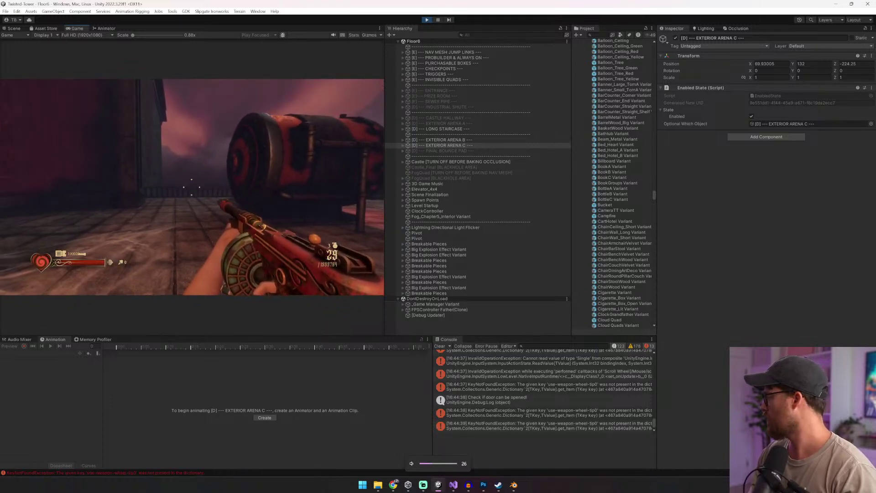
pyautogui.hotkey('shift', 'w')
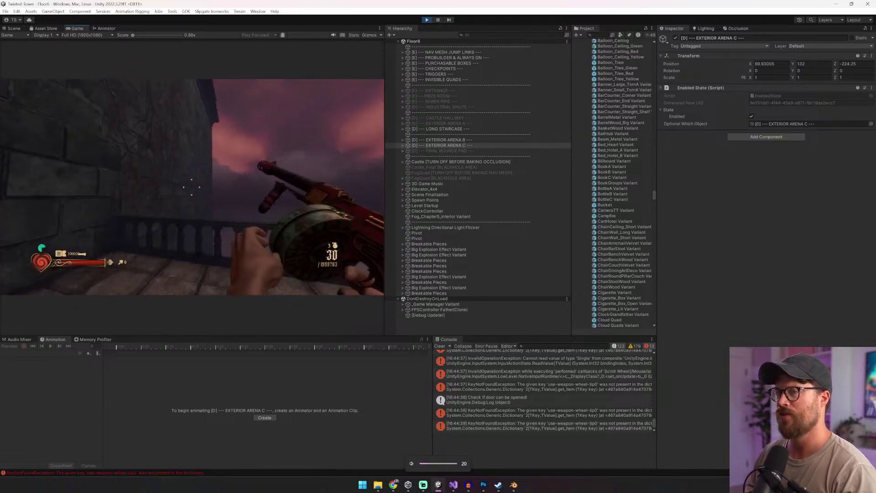
# Step: Inspect the clouds overhead above the roofline while cycling through the weapons
pyautogui.scroll(-1, 191, 187)
pyautogui.scroll(1, 191, 187)
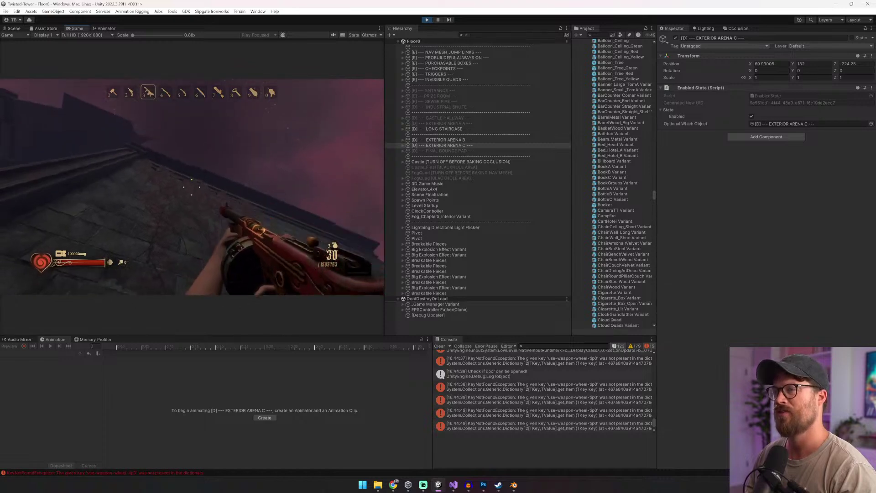
pyautogui.scroll(-2, 191, 187)
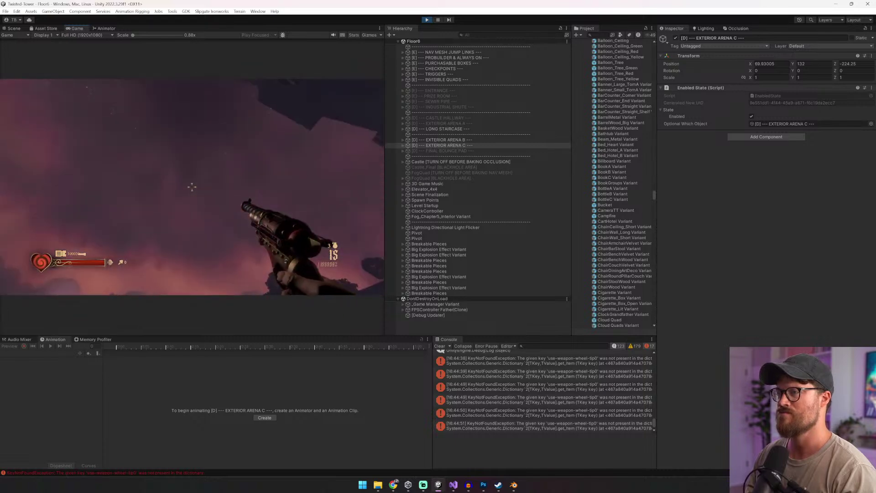
# Step: Switch to Photoshop, look through the open cloud images, and return to Stormy Exterior Gradient The Final Climb.psd
pyautogui.hotkey('alt', 'Tab')
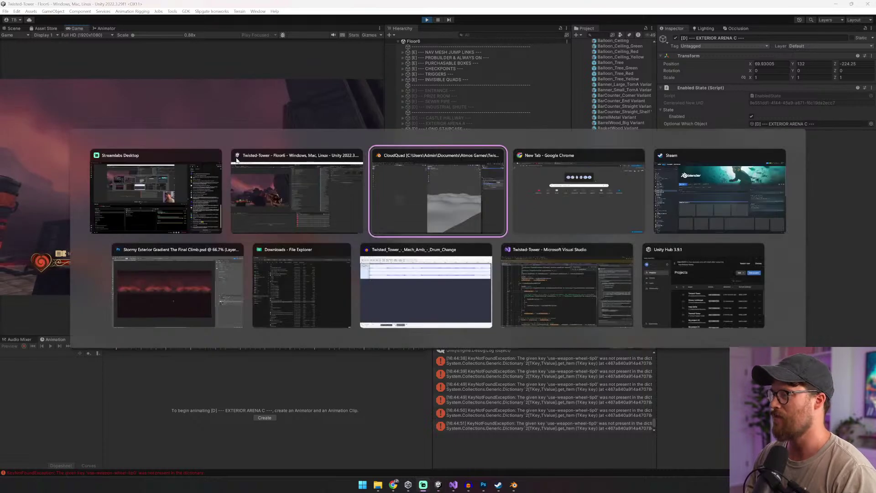
pyautogui.hotkey('alt', 'Tab')
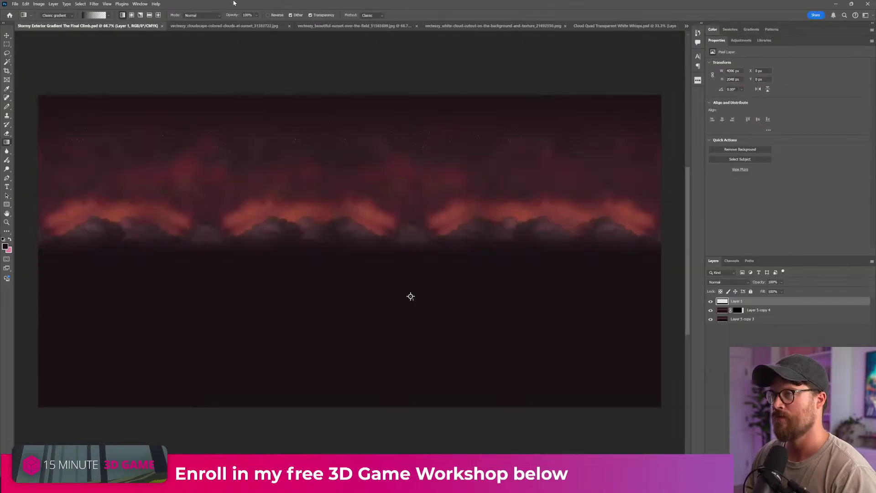
pyautogui.click(224, 26)
pyautogui.click(339, 26)
pyautogui.click(461, 26)
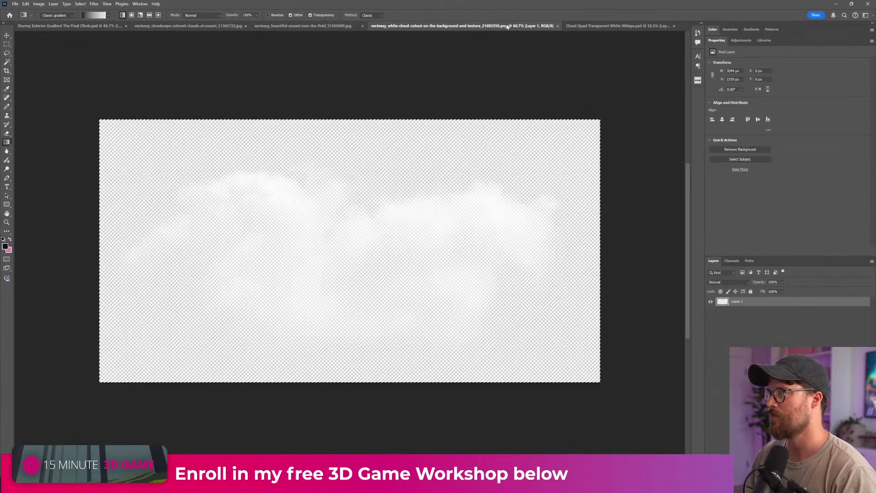
pyautogui.click(607, 27)
pyautogui.click(92, 26)
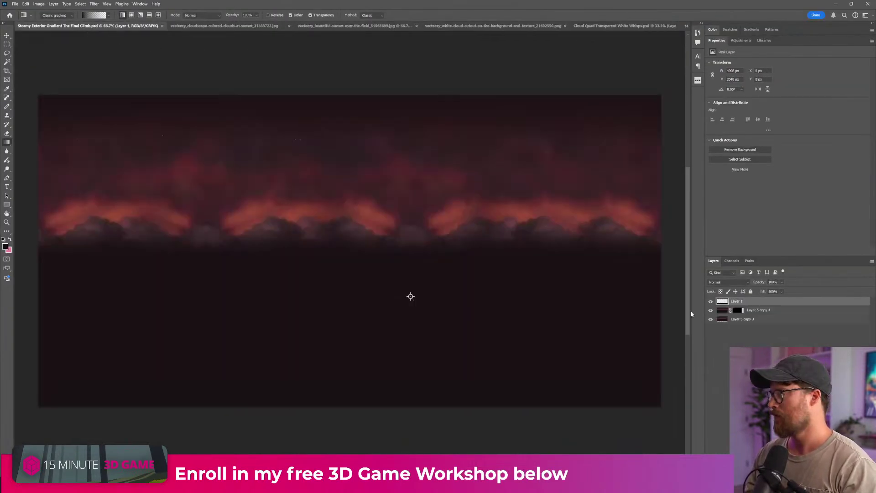
# Step: Toggle the visibility of Layer 1 and Layer 5 copy 4 to compare what each contributes to the sky
pyautogui.click(710, 301)
pyautogui.click(710, 301)
pyautogui.click(710, 310)
pyautogui.click(710, 308)
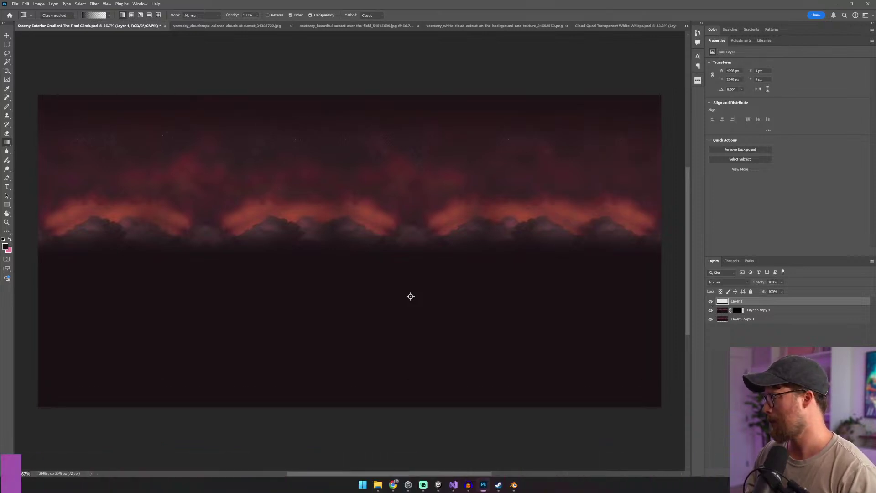
# Step: Add a new layer and fade the upper sky with a downward gradient in the sampled dark sky colour
pyautogui.click(857, 473)
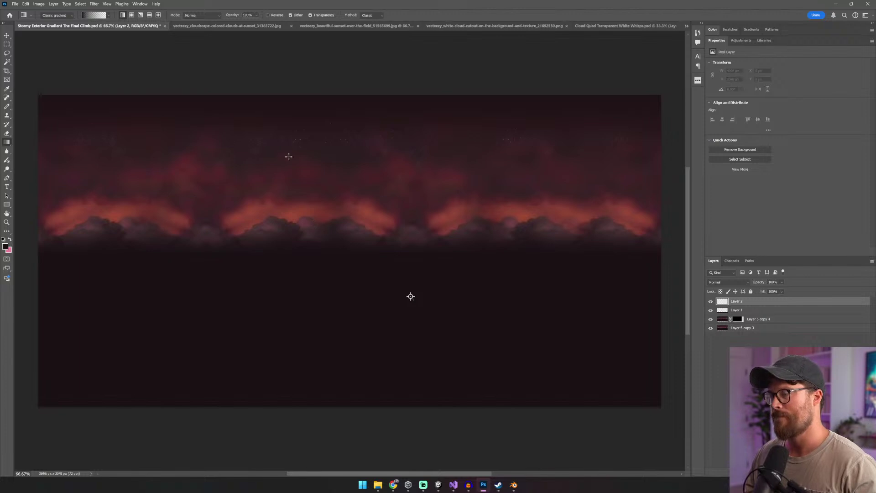
pyautogui.keyDown('alt'); pyautogui.click(306, 116); pyautogui.keyUp('alt')
pyautogui.moveTo(310, 118); pyautogui.dragTo(318, 203)
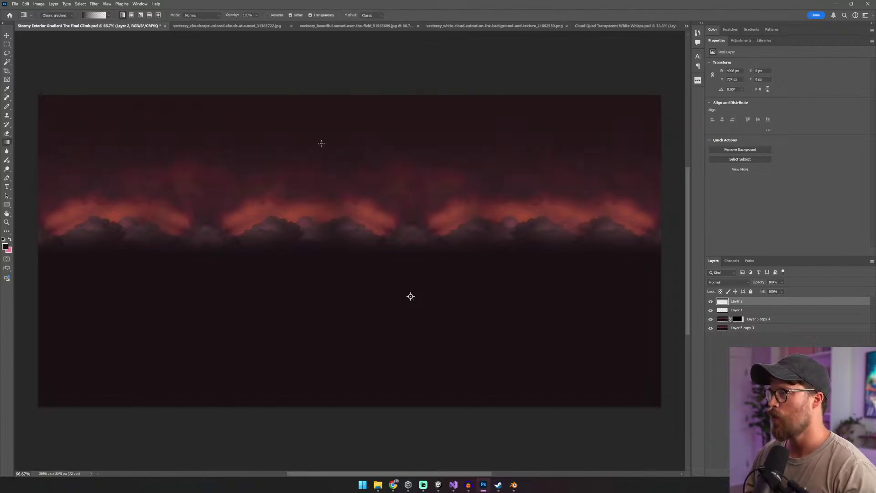
pyautogui.moveTo(321, 144); pyautogui.dragTo(323, 195)
pyautogui.hotkey('ctrl', 'z')
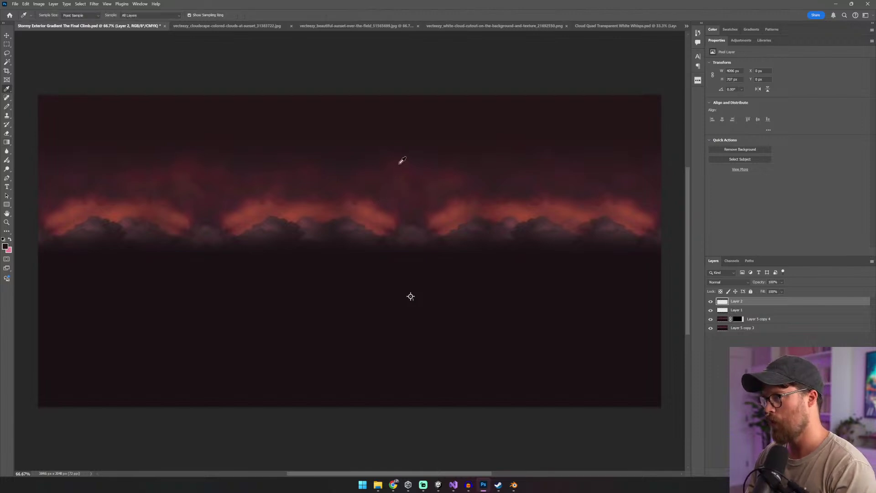
# Step: Blend more dark red gradients down the upper sky on the new layer, and save the document
pyautogui.moveTo(399, 152); pyautogui.dragTo(401, 184)
pyautogui.moveTo(387, 125); pyautogui.dragTo(383, 192)
pyautogui.moveTo(417, 64); pyautogui.dragTo(414, 115)
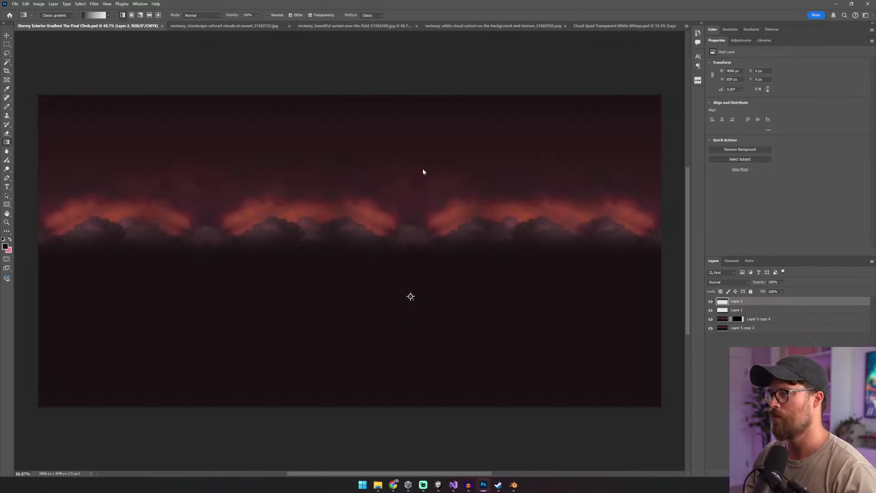
# Step: Switch back to the running game in Unity and inspect the updated sky and clouds from the terrace
pyautogui.hotkey('alt', 'Tab')
pyautogui.hotkey('alt', 'Tab')
pyautogui.click(562, 157)
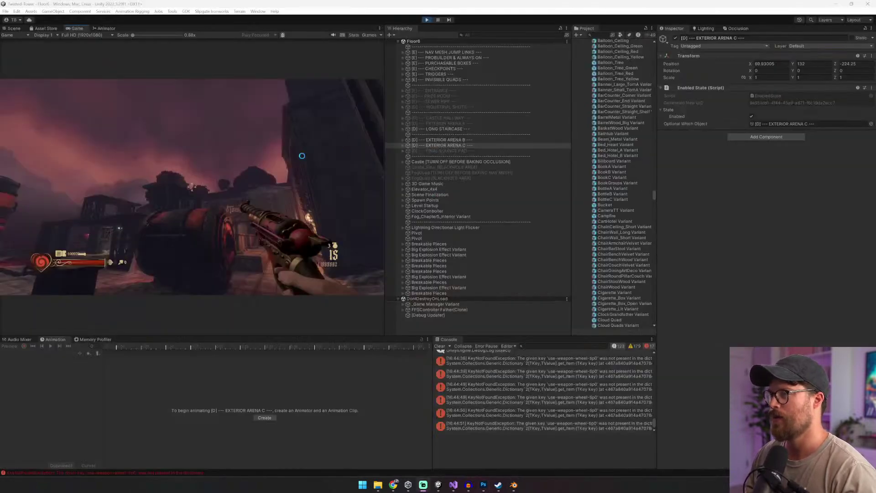
pyautogui.press('4')
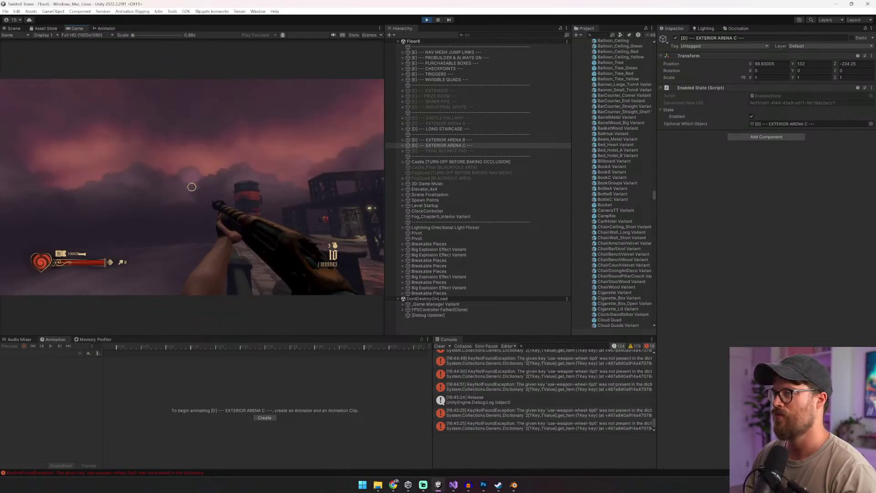
pyautogui.press('3')
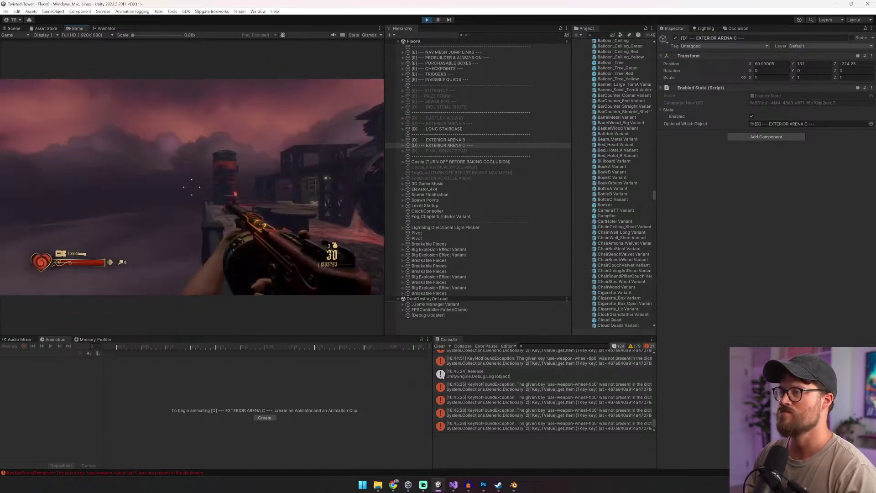
pyautogui.scroll(1, 191, 187)
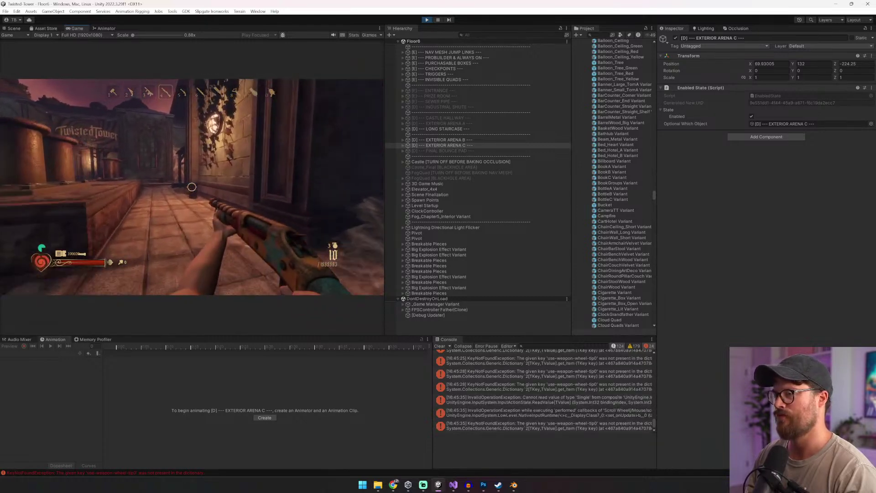
# Step: Walk to the red door at the end of the terrace, open it and enter the corridor
pyautogui.press('w')
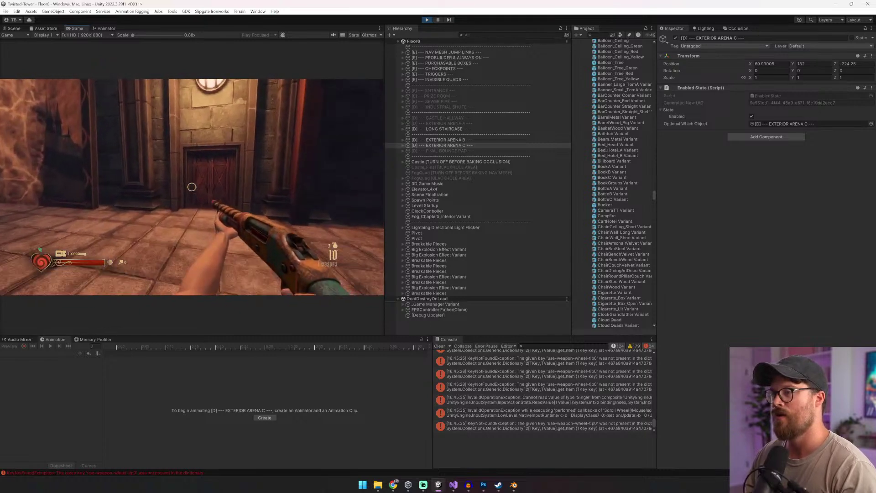
pyautogui.press('e')
pyautogui.scroll(1, 191, 187)
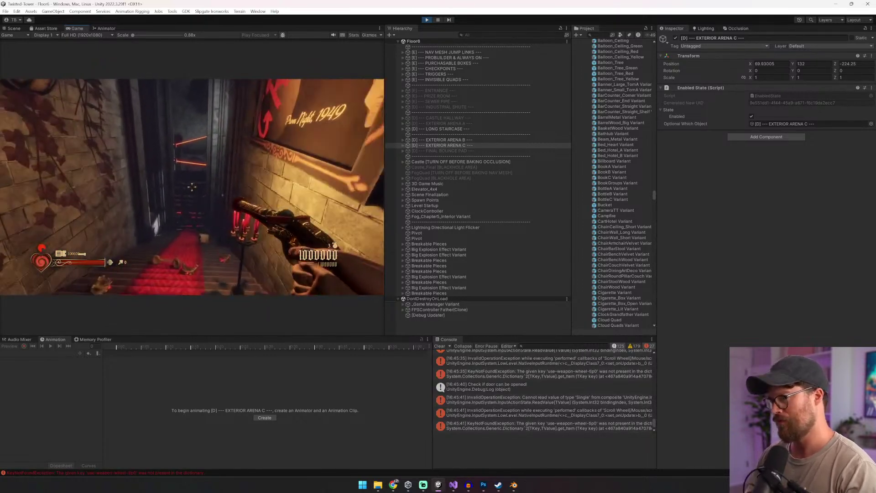
# Step: Walk through the corridor and down the staircase to the far door, and open it
pyautogui.press('w')
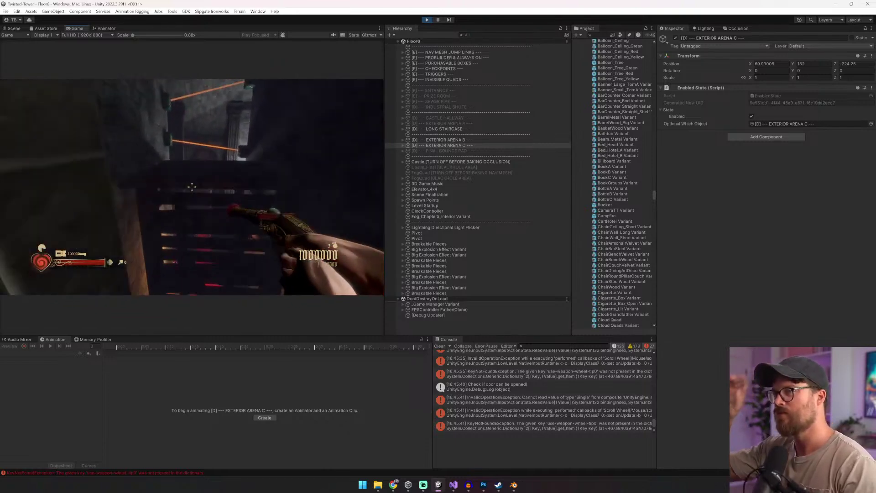
pyautogui.press('w')
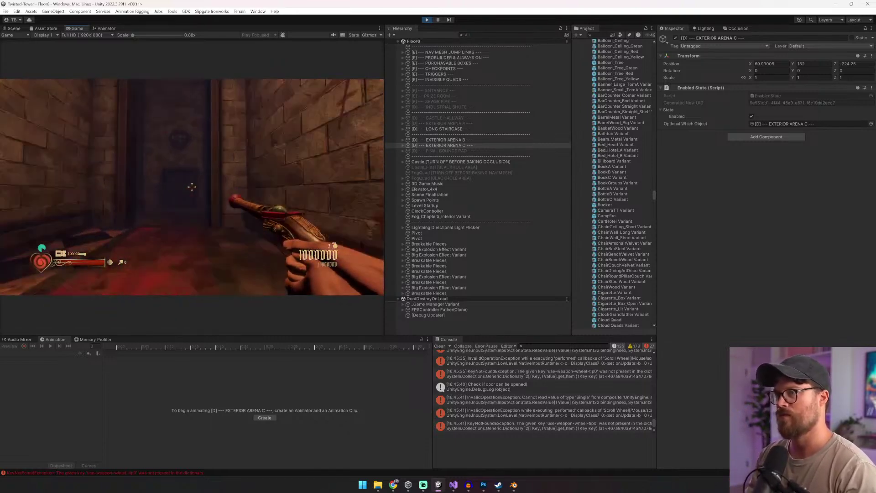
pyautogui.press('e')
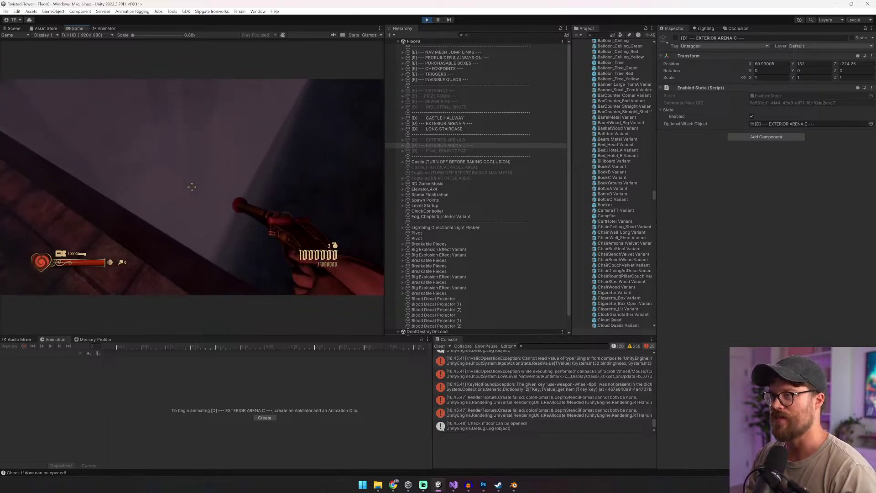
# Step: Inspect the sky and clouds around Exterior Arena A while switching weapons and opening the next door
pyautogui.press('3')
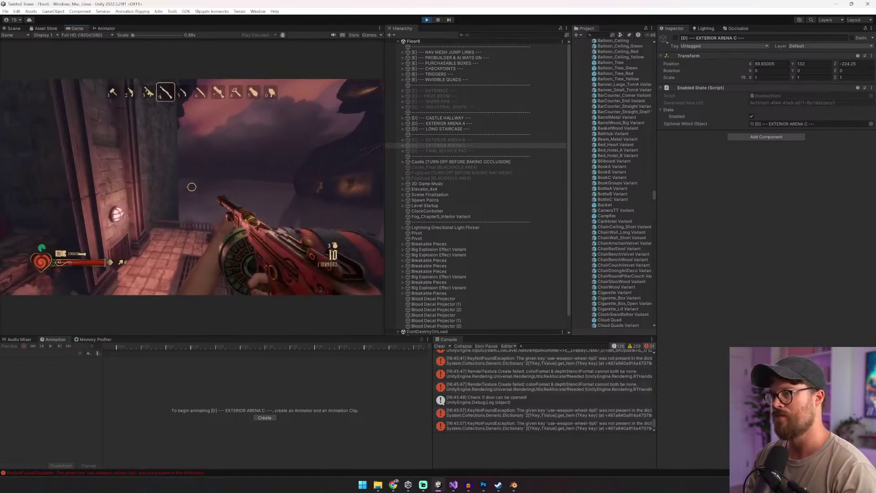
pyautogui.scroll(-1, 191, 187)
pyautogui.press('e')
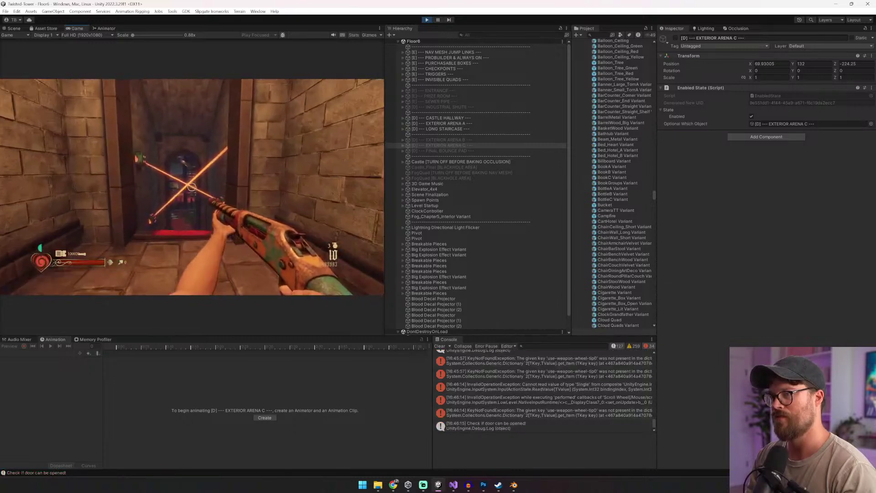
pyautogui.scroll(-1, 191, 186)
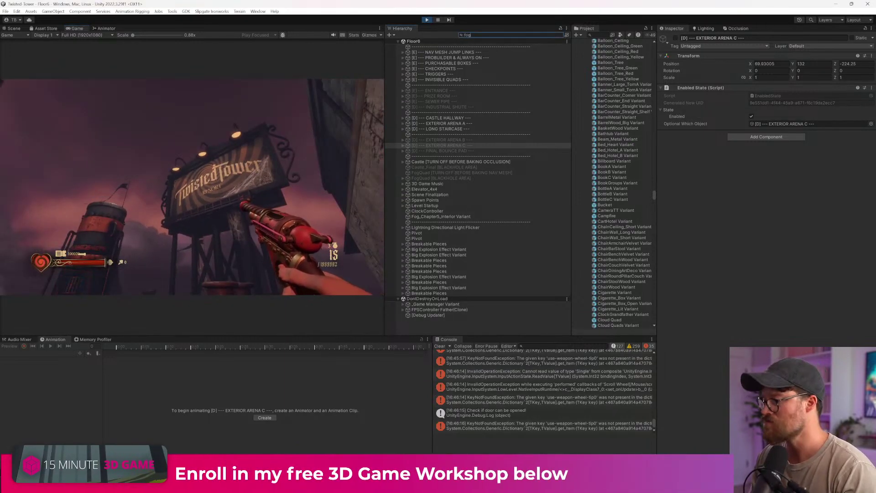
# Step: Review the volumetric light settings of the Fog_Chapter5_Interior Variant among the fog objects in the scene
pyautogui.click(456, 46)
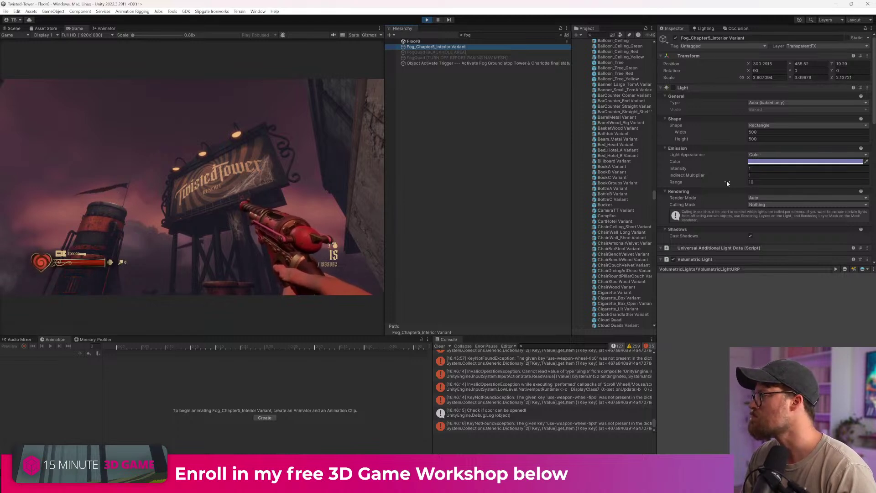
pyautogui.scroll(-3, 726, 180)
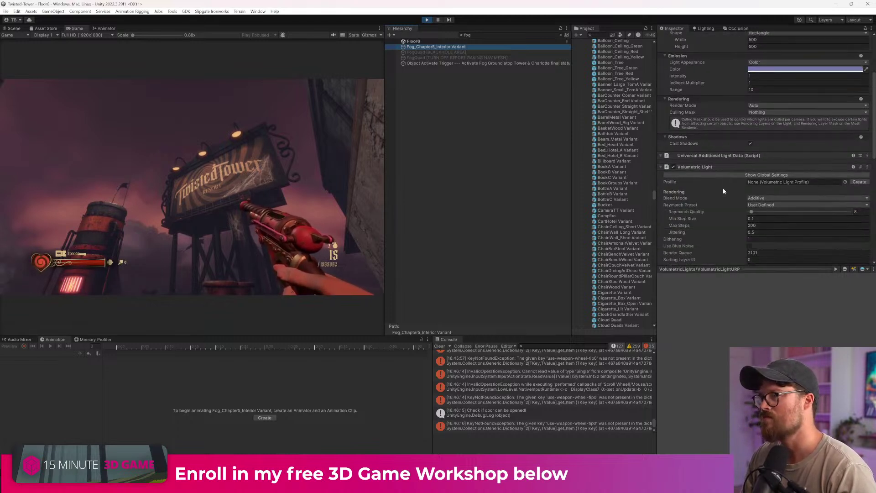
# Step: Try a stronger bloom on the Post Processing Volume with threshold 0.19 and intensity 3.65, and resume the game
pyautogui.click(478, 37)
pyautogui.write('post')
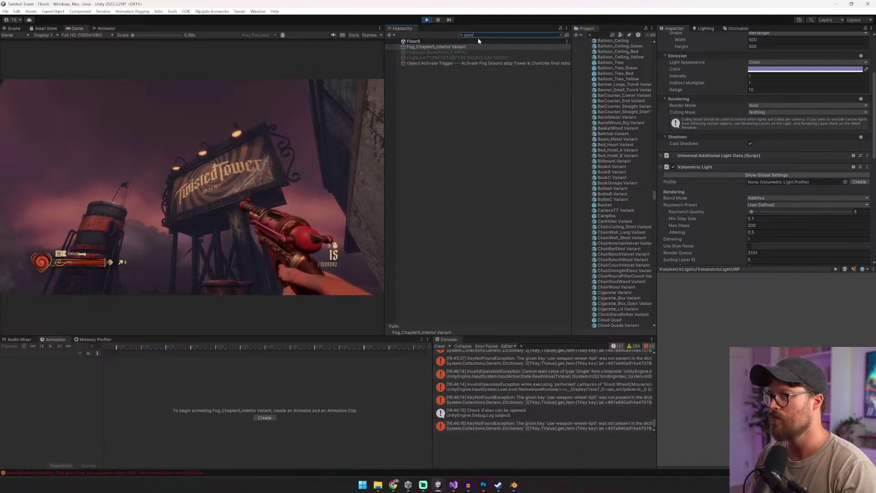
pyautogui.click(477, 47)
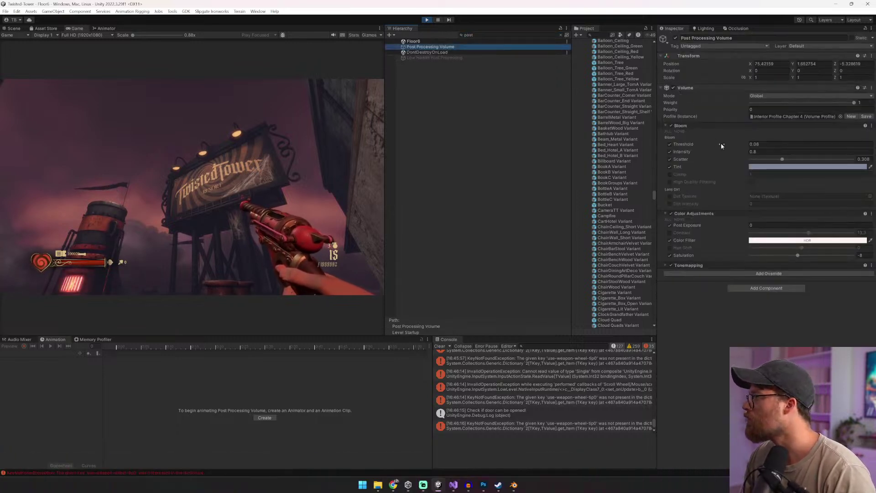
pyautogui.moveTo(721, 145); pyautogui.dragTo(725, 145)
pyautogui.moveTo(727, 152)
pyautogui.mouseDown()
pyautogui.moveTo(848, 152)
pyautogui.moveTo(739, 144)
pyautogui.mouseUp()
pyautogui.click(191, 187)
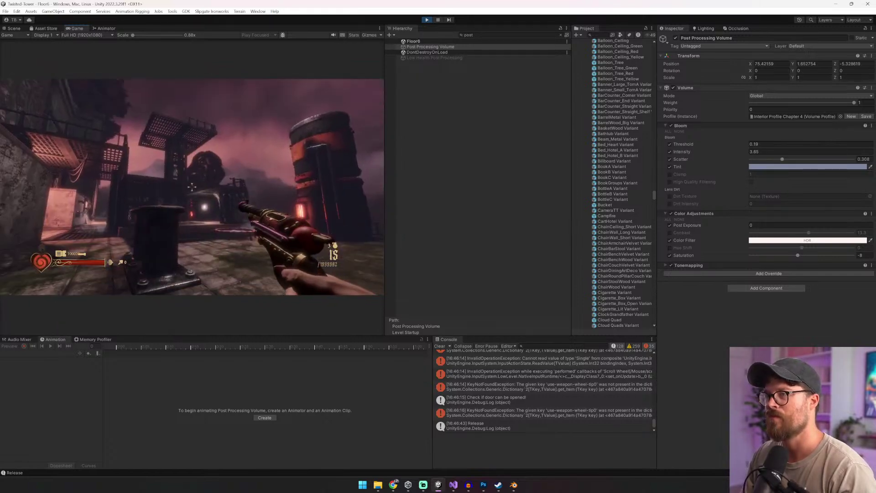
# Step: Undo the bloom changes and walk through the arena to review its sky and lighting
pyautogui.hotkey('ctrl', 'z')
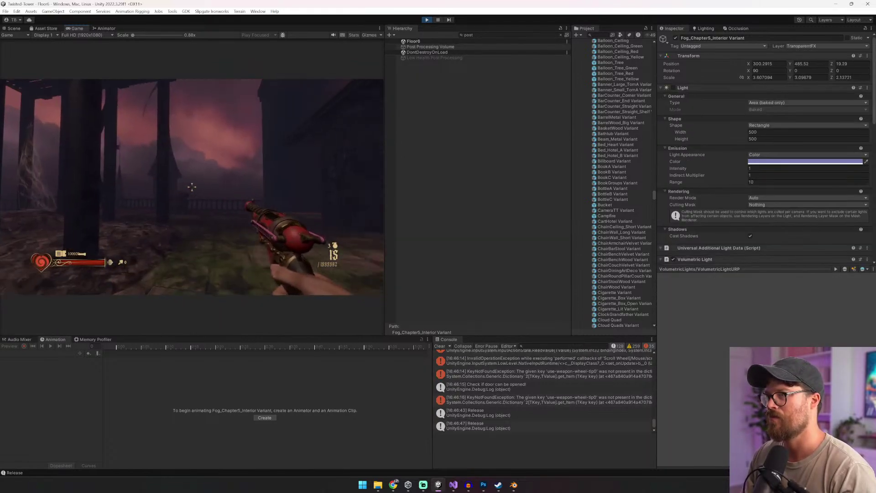
pyautogui.scroll(-1, 192, 187)
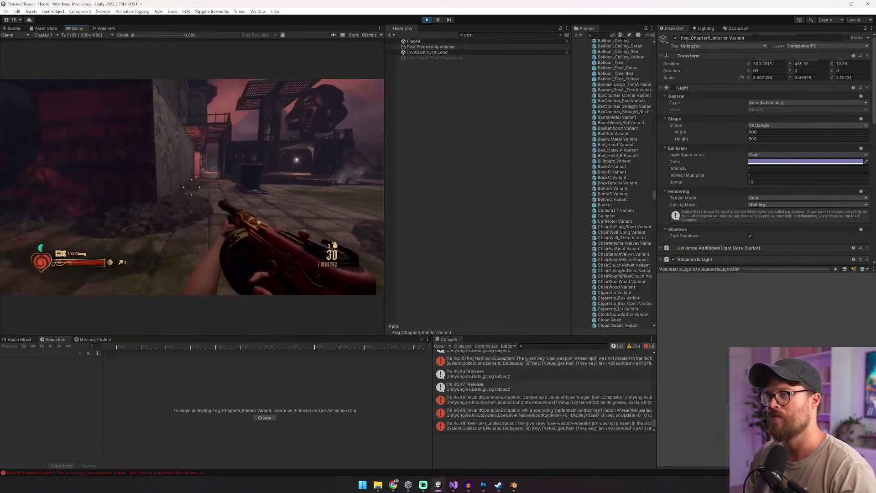
pyautogui.press('w')
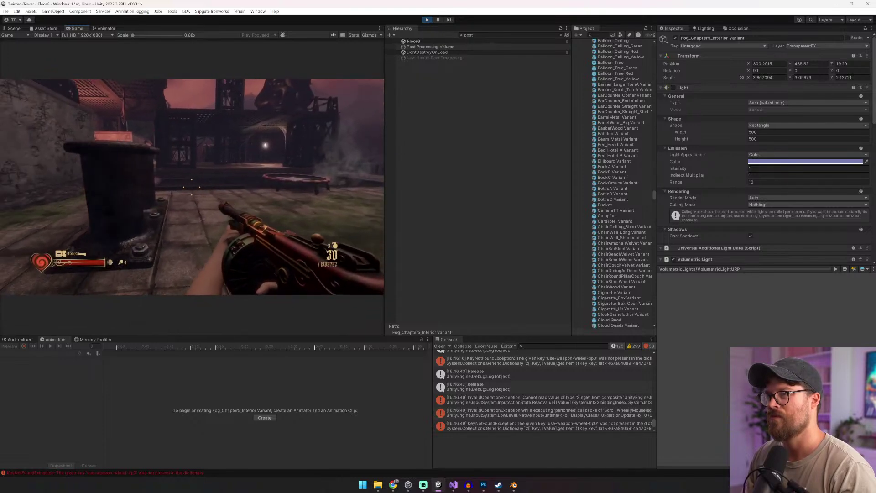
# Step: Try a brighter purple ambient colour in the environment lighting settings and check it in the running game
pyautogui.hotkey('alt', 'Tab')
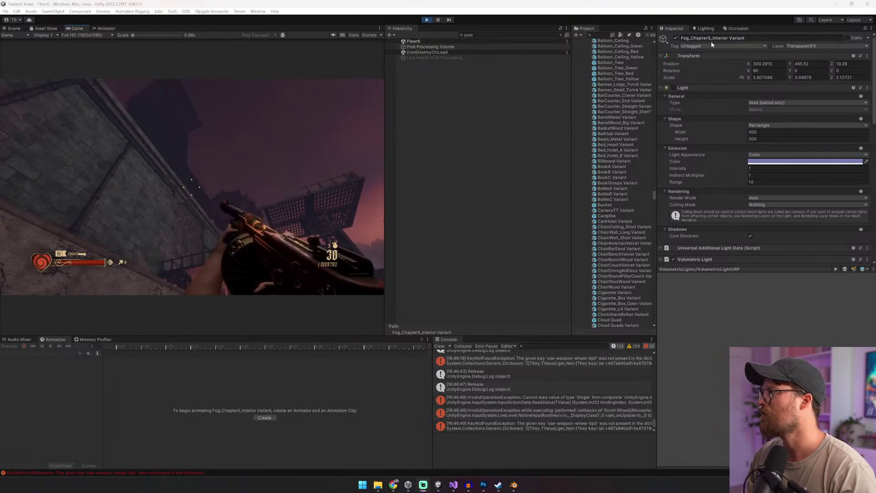
pyautogui.click(703, 28)
pyautogui.click(775, 97)
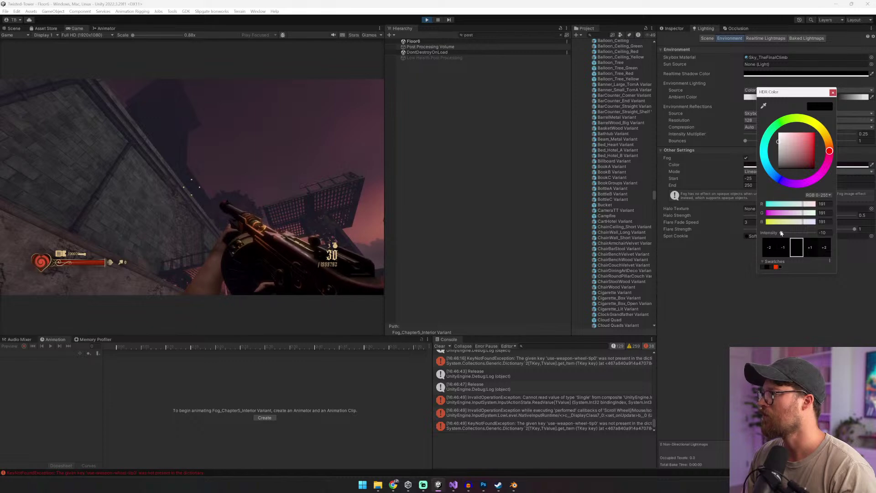
pyautogui.moveTo(781, 232)
pyautogui.mouseDown()
pyautogui.moveTo(810, 233)
pyautogui.moveTo(797, 233)
pyautogui.mouseUp()
pyautogui.click(792, 143)
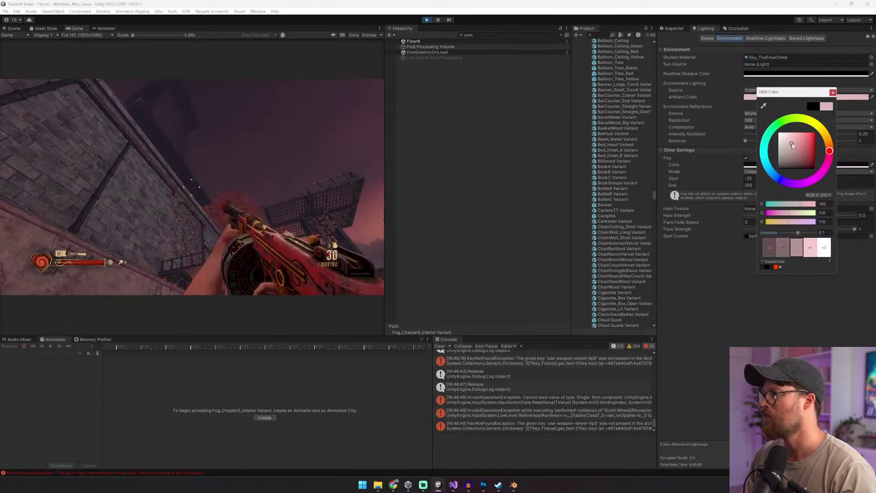
pyautogui.moveTo(792, 143)
pyautogui.mouseDown()
pyautogui.moveTo(799, 135)
pyautogui.moveTo(816, 178)
pyautogui.moveTo(793, 187)
pyautogui.mouseUp()
pyautogui.click(192, 186)
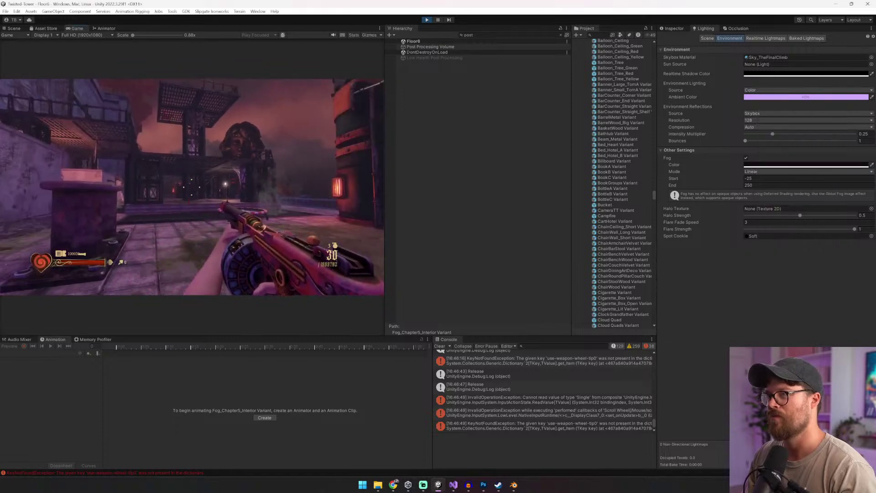
# Step: Undo the ambient colour changes and switch to another weapon in the game
pyautogui.hotkey('ctrl', 'z')
pyautogui.hotkey('ctrl', 'z')
pyautogui.scroll(-1, 192, 187)
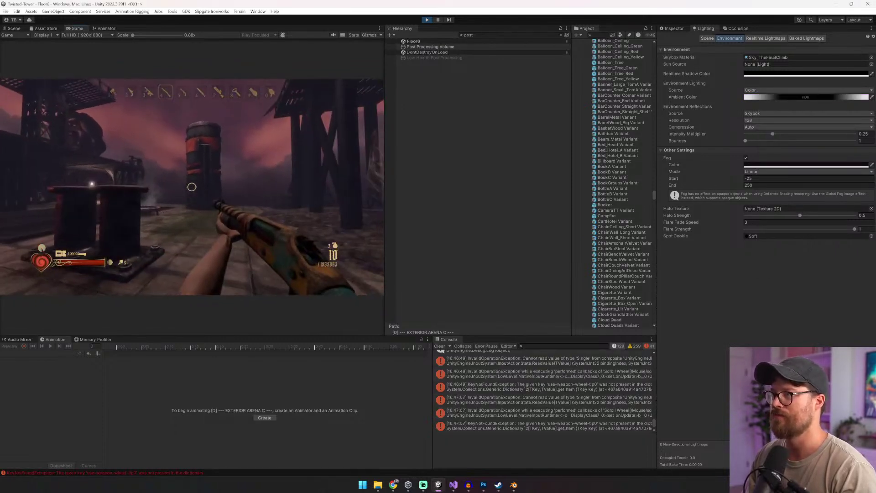
# Step: Walk across the arena to the red door, open it and follow the corridor to the long staircase
pyautogui.press('w')
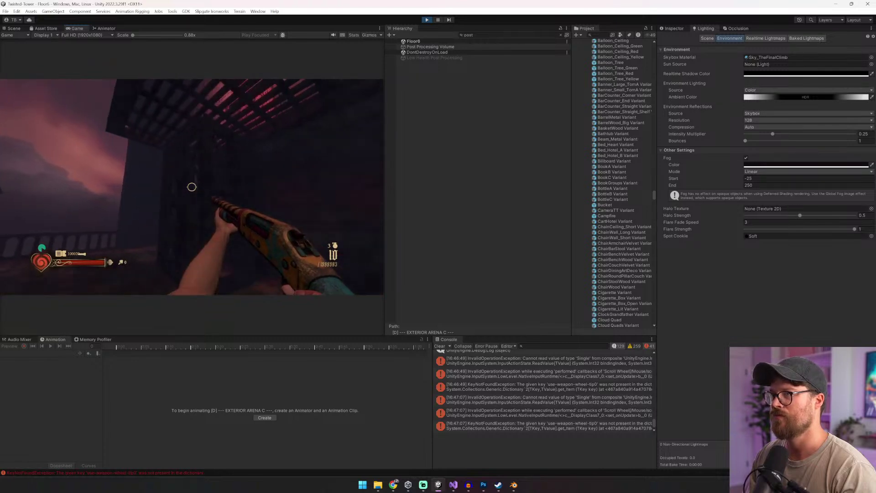
pyautogui.press('w')
pyautogui.press('e')
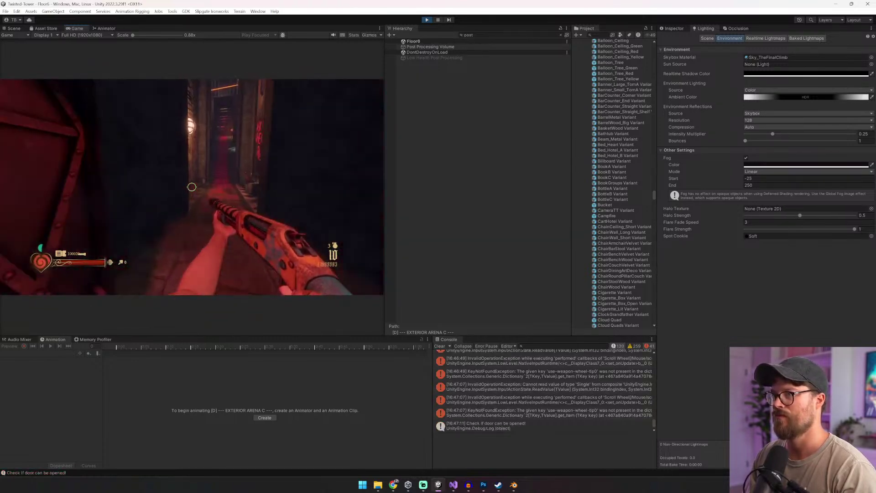
pyautogui.press('w')
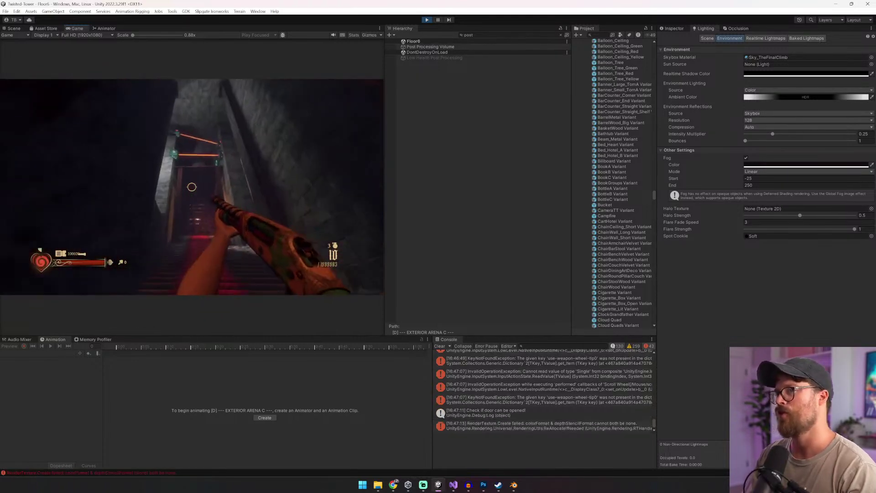
pyautogui.press('w')
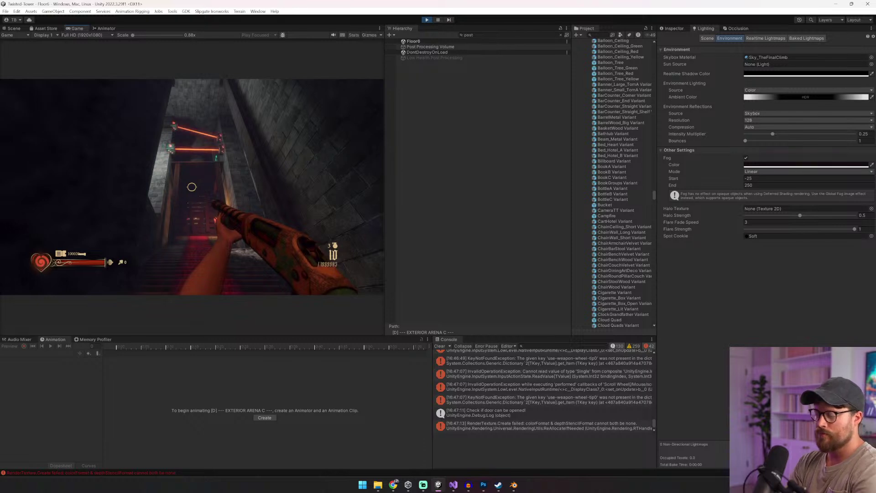
# Step: Stop play mode, clear the console messages and clear the hierarchy search
pyautogui.hotkey('ctrl', 'p')
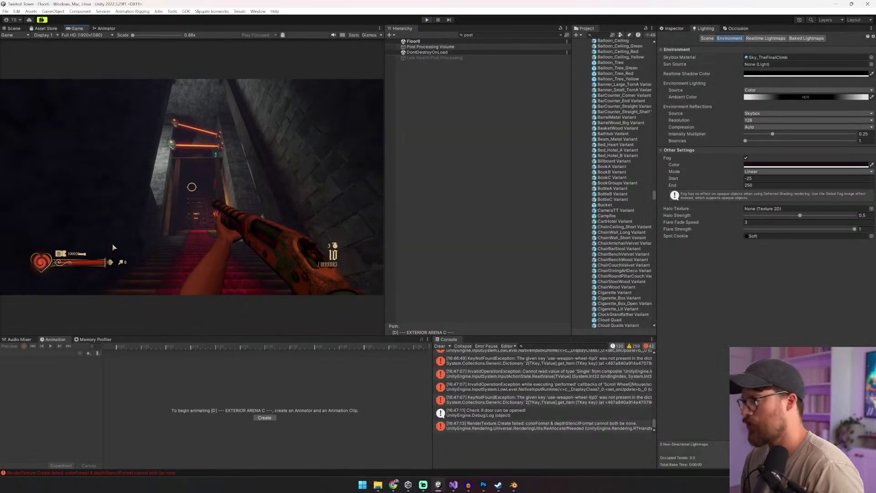
pyautogui.click(443, 346)
pyautogui.click(561, 34)
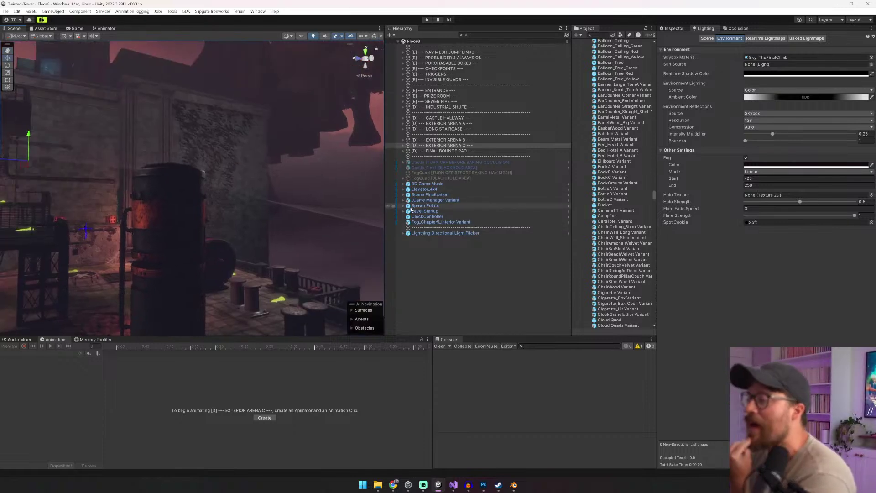
# Step: Find the three Arena Trigger objects by searching for "arena", activate them and clear the hierarchy search
pyautogui.click(479, 35)
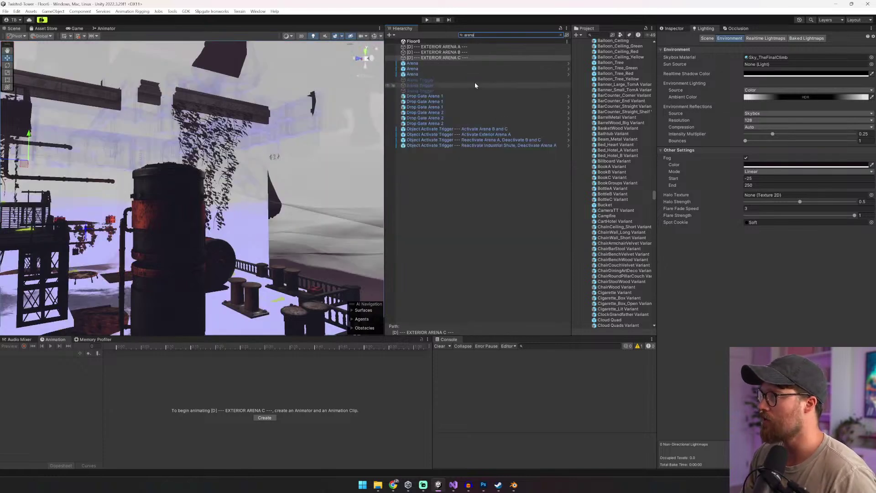
pyautogui.click(474, 80)
pyautogui.keyDown('shift'); pyautogui.click(474, 91); pyautogui.keyUp('shift')
pyautogui.click(673, 28)
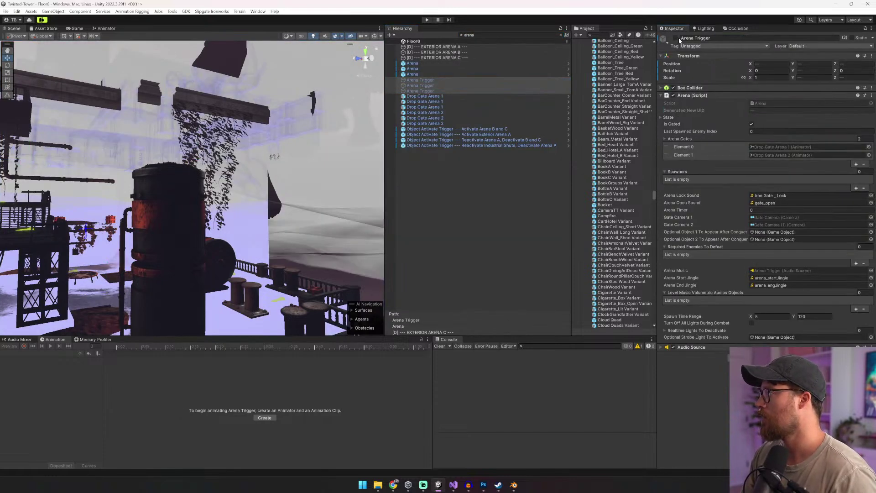
pyautogui.click(674, 38)
pyautogui.click(674, 38)
pyautogui.click(674, 39)
pyautogui.click(505, 113)
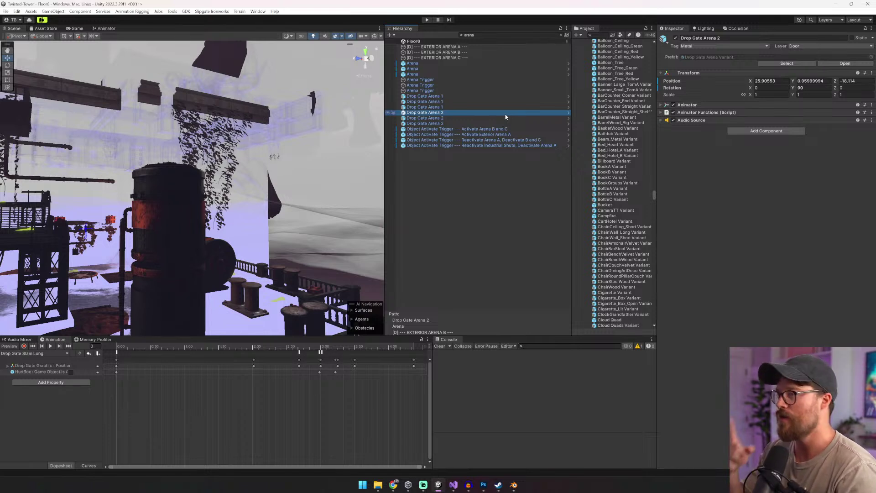
pyautogui.click(560, 35)
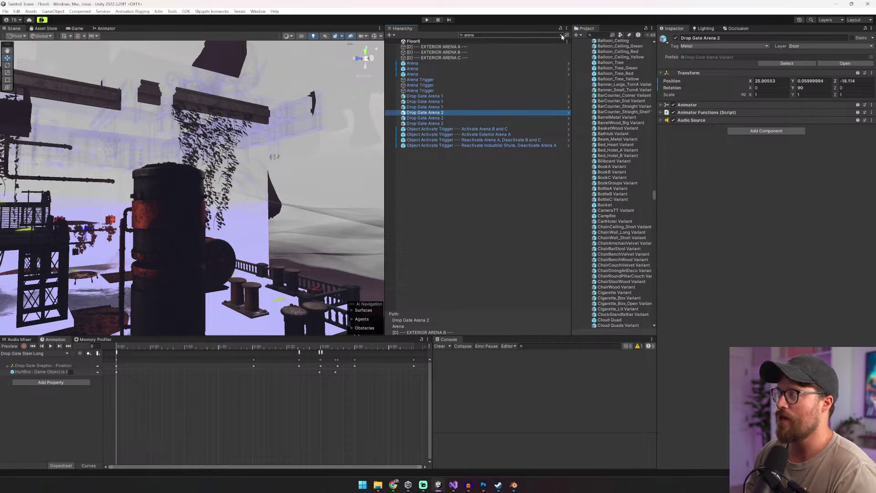
# Step: Delete the floating Ch4_Tree_GoldenA Variant (4) tree that stands against the sky beyond the arena wall
pyautogui.click(501, 117)
pyautogui.moveTo(319, 227); pyautogui.dragTo(340, 205, button='right')
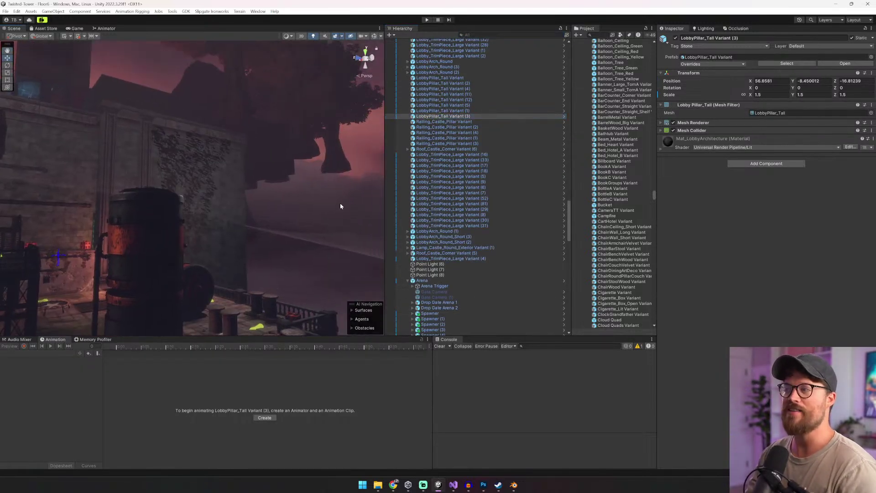
pyautogui.click(324, 145)
pyautogui.click(302, 144)
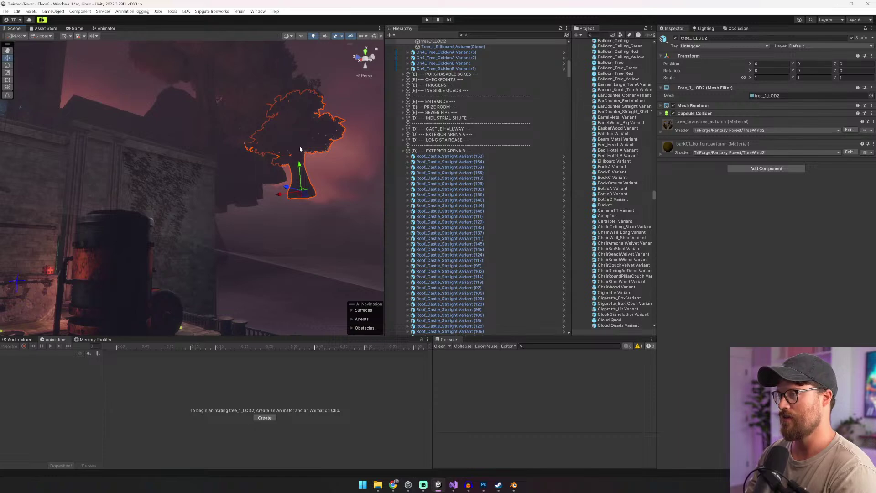
pyautogui.scroll(3, 458, 98)
pyautogui.click(446, 88)
pyautogui.press('Delete')
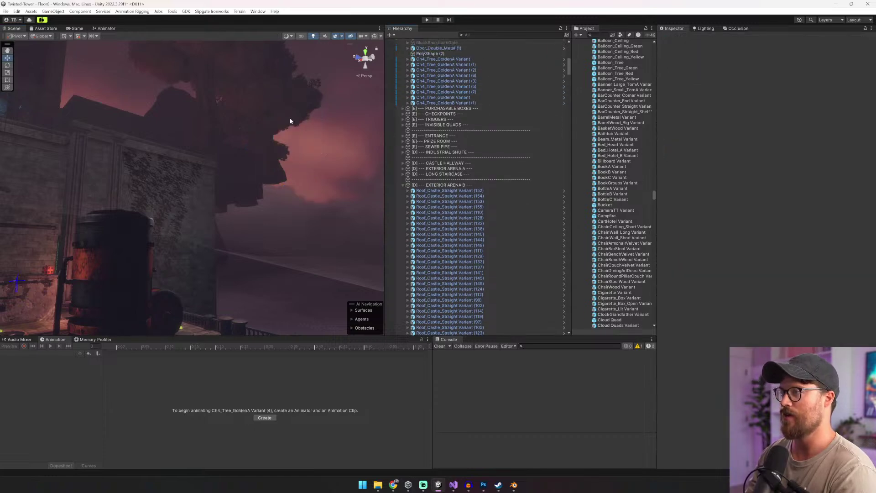
# Step: Select the large Ch4_Tree_GoldenA Variant (7) tree and move it down from its floating position
pyautogui.click(282, 119)
pyautogui.click(283, 118)
pyautogui.click(281, 118)
pyautogui.moveTo(282, 118); pyautogui.dragTo(151, 162, button='right')
pyautogui.press('w')
pyautogui.click(148, 153)
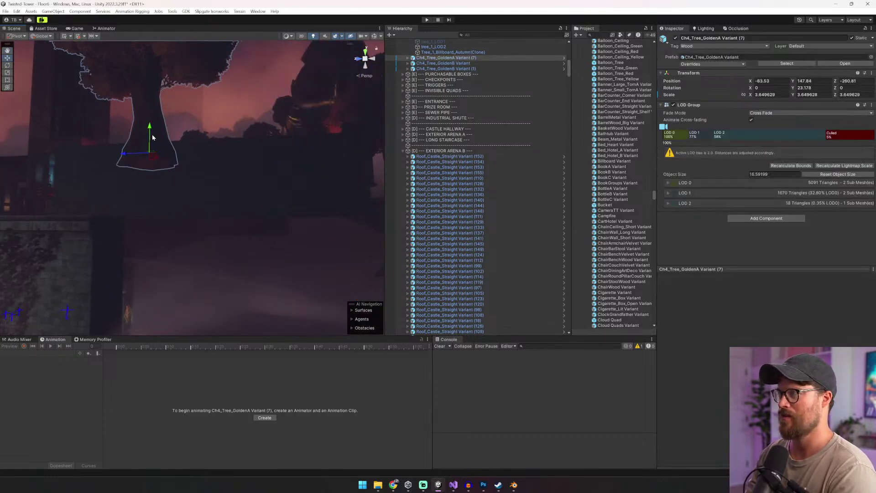
pyautogui.moveTo(152, 134); pyautogui.dragTo(46, 202)
# Step: Delete the floating Ch4_Tree_GoldenA Variant (3) tree near the arena wall
pyautogui.moveTo(160, 160); pyautogui.dragTo(276, 207, button='right')
pyautogui.click(257, 160)
pyautogui.press('Delete')
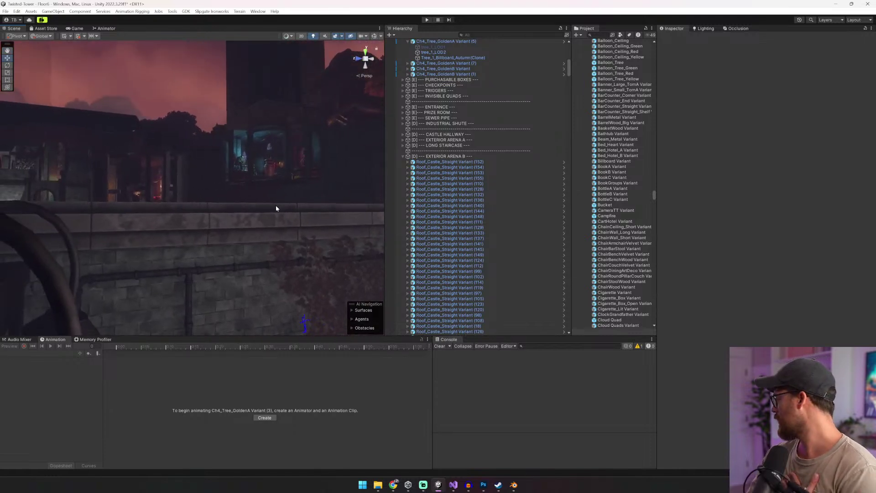